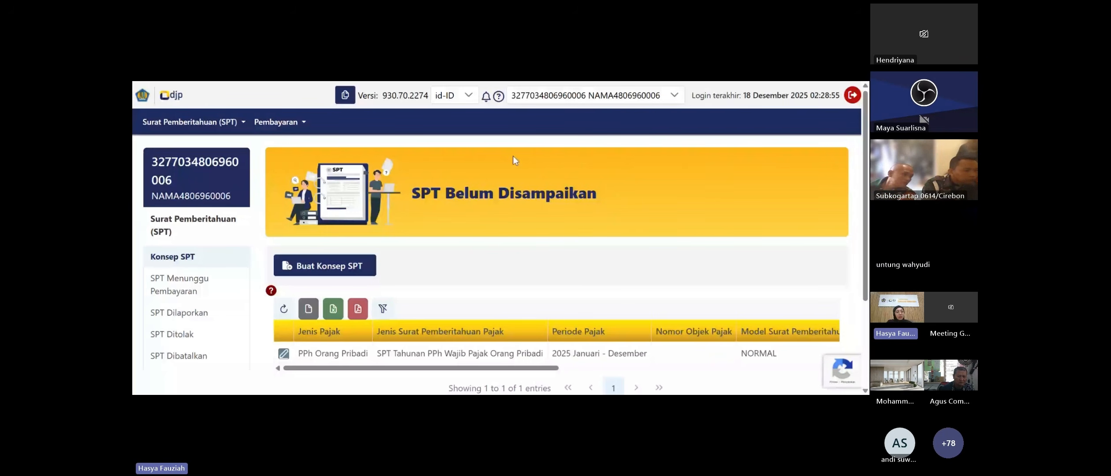
- Start a new PPh Orang Pribadi return draft as SPT Tahunan for tax year 2025
{"action": "scroll", "coordinate": [422, 174], "scroll_direction": "down", "scroll_amount": 2}
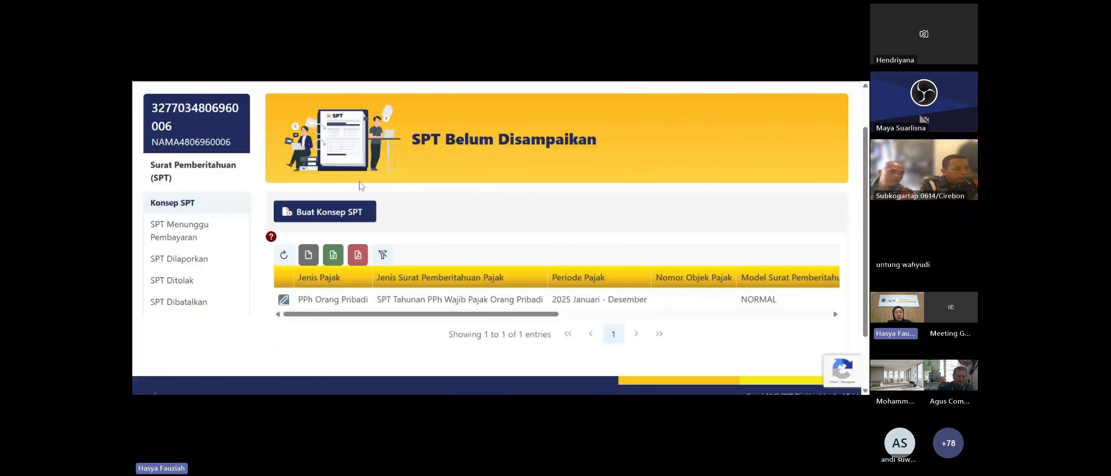
{"action": "left_click", "coordinate": [338, 212]}
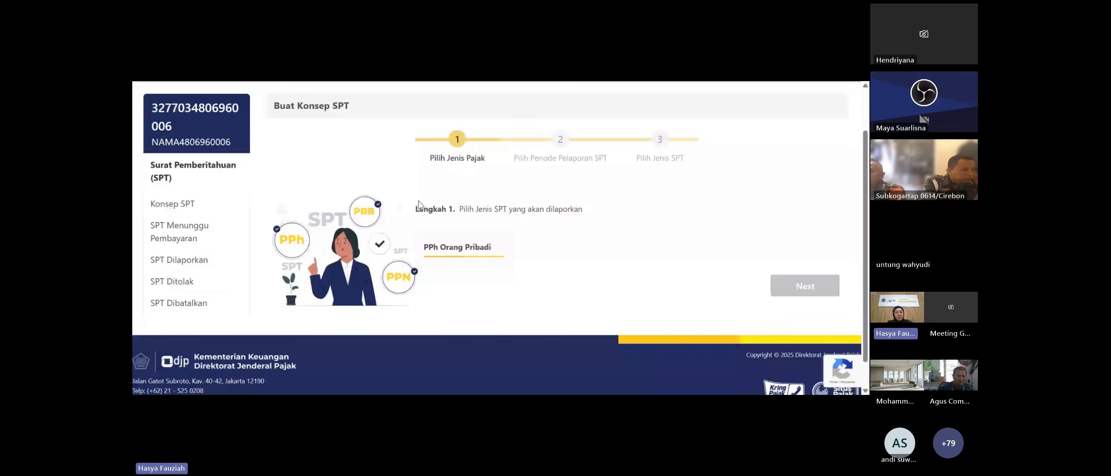
{"action": "left_click", "coordinate": [789, 289]}
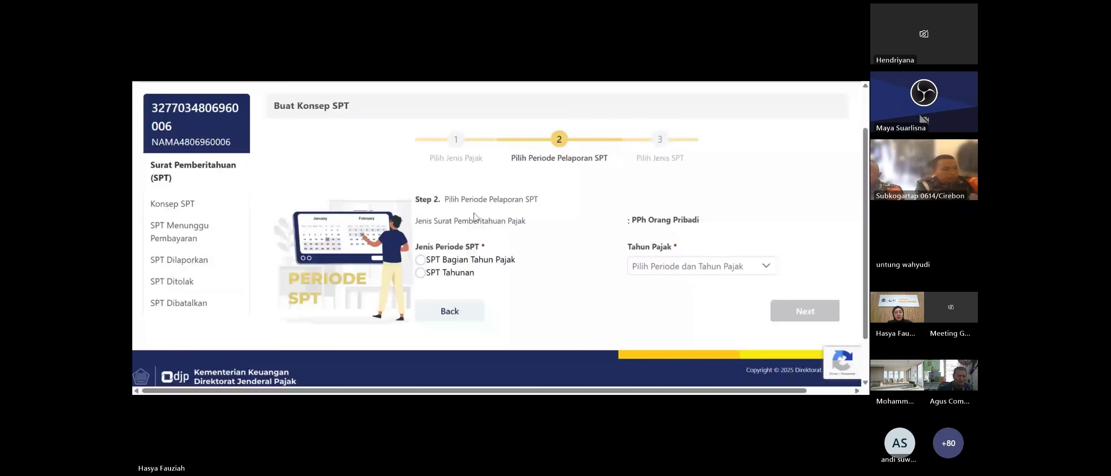
{"action": "left_click", "coordinate": [420, 272]}
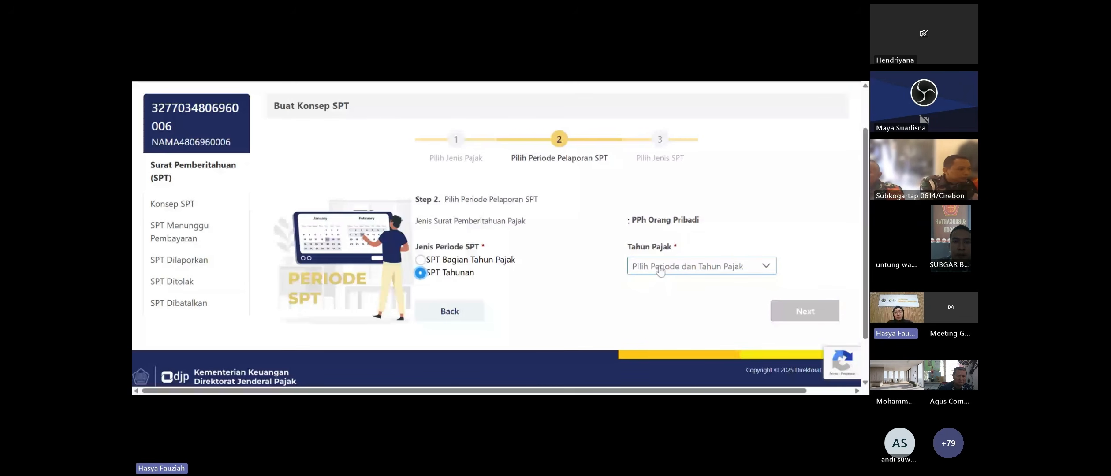
{"action": "left_click", "coordinate": [661, 270]}
{"action": "left_click", "coordinate": [657, 322]}
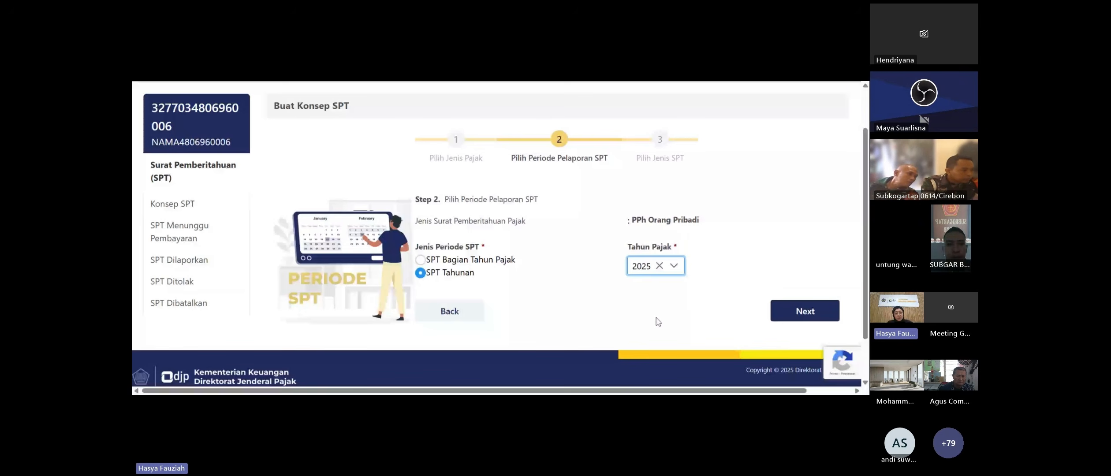
{"action": "left_click", "coordinate": [792, 308]}
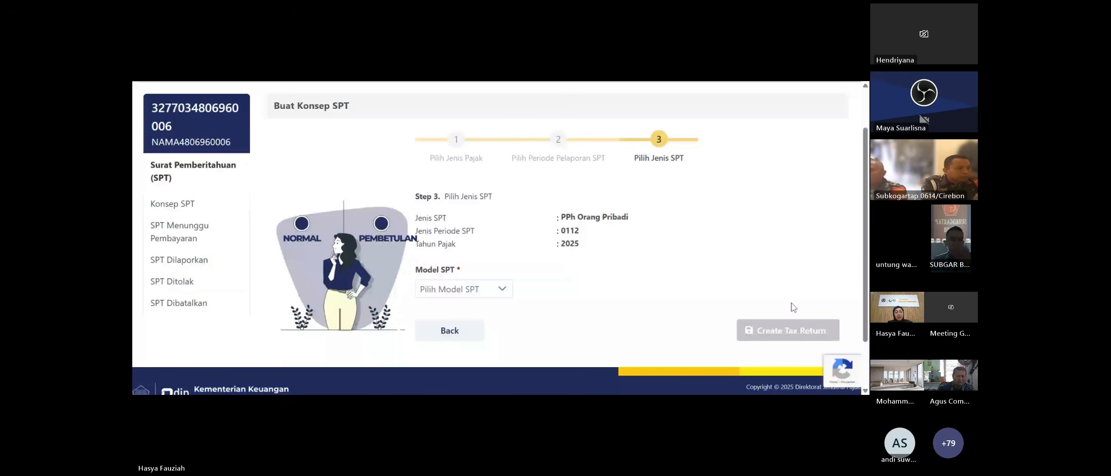
- Try creating a Normal-model 2025 return, then go back to the Konsep SPT list
{"action": "left_click", "coordinate": [464, 289]}
{"action": "left_click", "coordinate": [461, 340]}
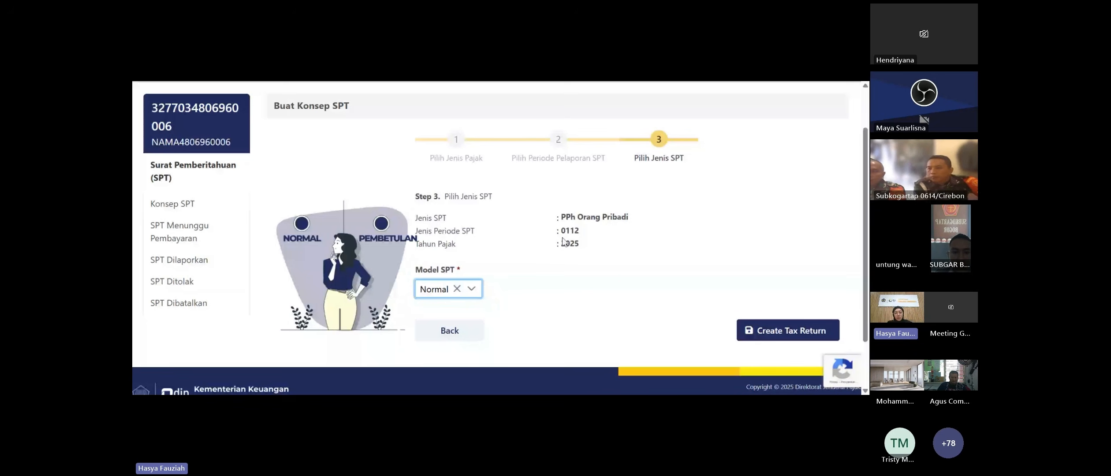
{"action": "left_click_drag", "start_coordinate": [570, 244], "coordinate": [587, 251]}
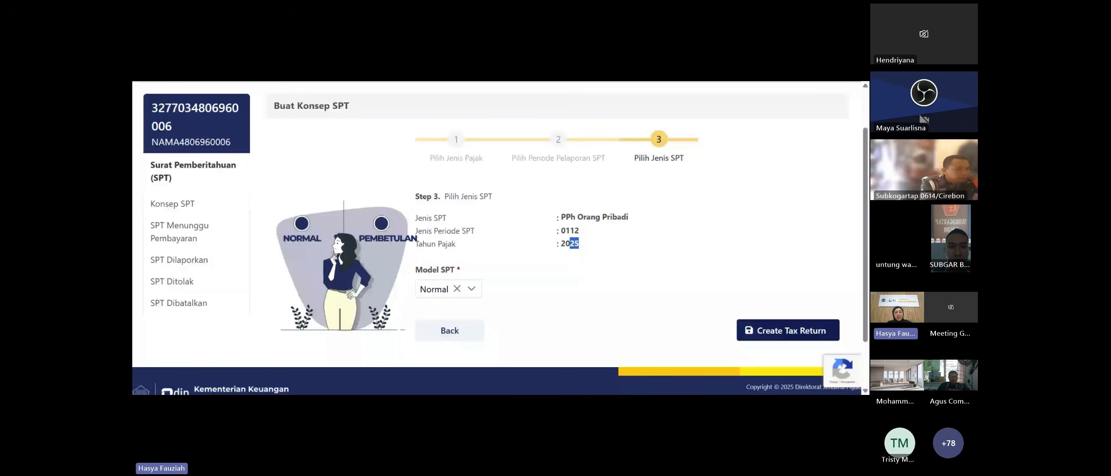
{"action": "left_click", "coordinate": [752, 335]}
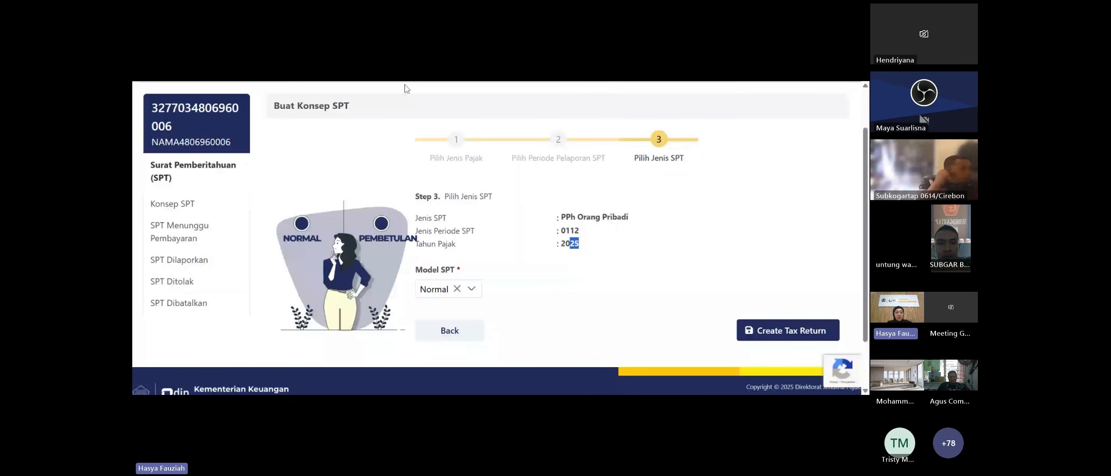
{"action": "left_click", "coordinate": [178, 204]}
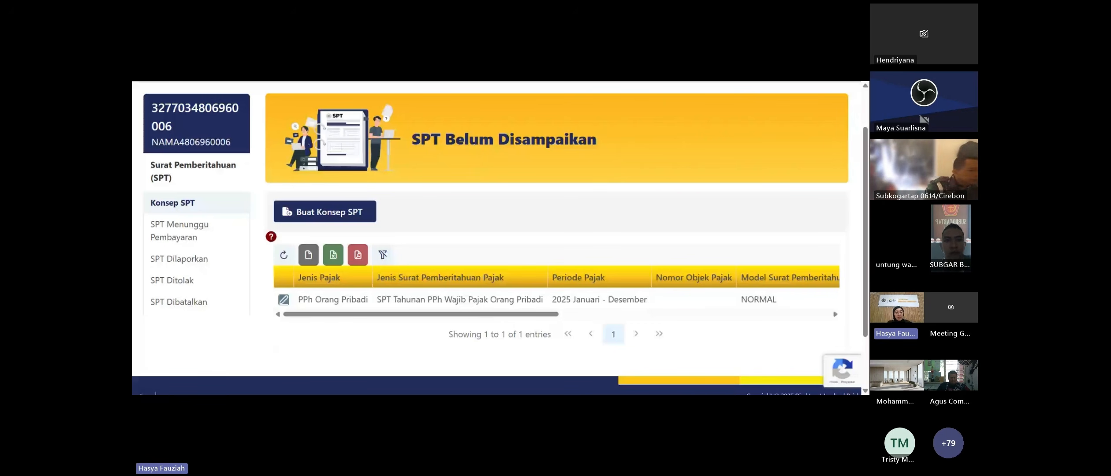
- Open the existing 2025 PPh Orang Pribadi draft from the Konsep SPT list for editing
{"action": "left_click", "coordinate": [284, 302]}
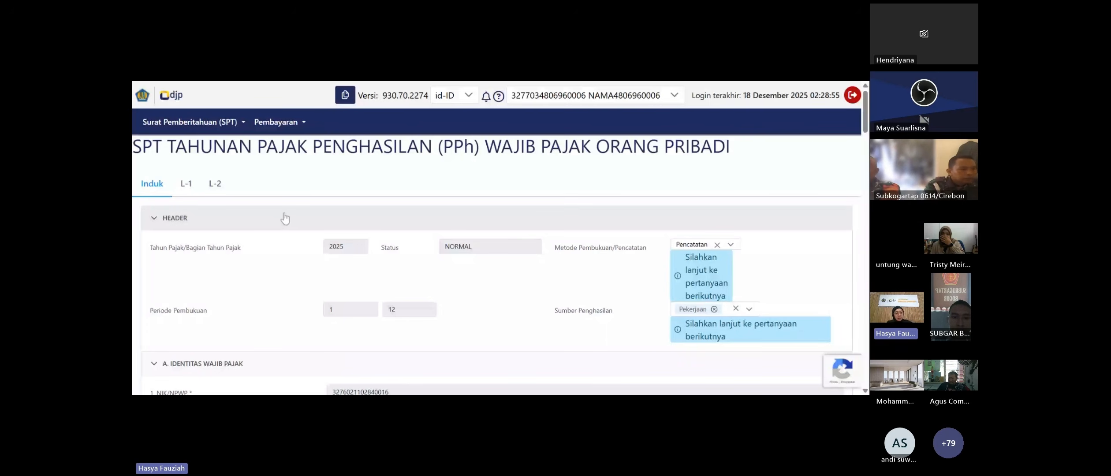
- Show the choices in the Metode Pembukuan/Pencatatan dropdown of the return header
{"action": "scroll", "coordinate": [285, 218], "scroll_direction": "down", "scroll_amount": 1}
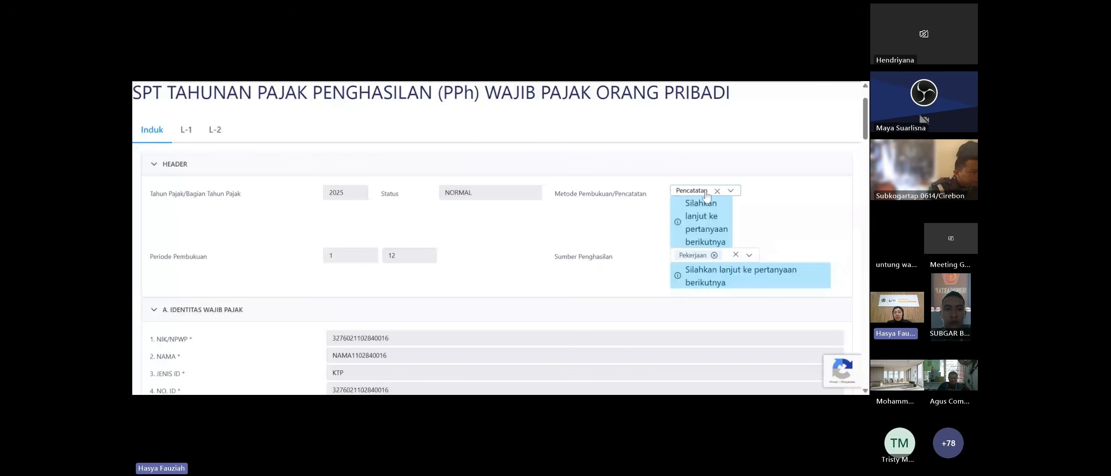
{"action": "left_click", "coordinate": [730, 193]}
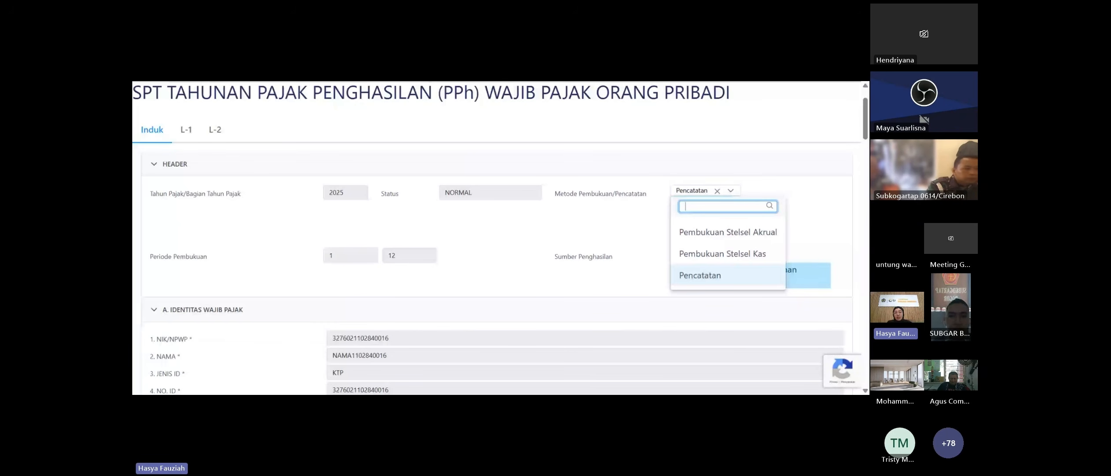
- Keep Pencatatan as the bookkeeping method and Pekerjaan as the income source
{"action": "left_click", "coordinate": [710, 281]}
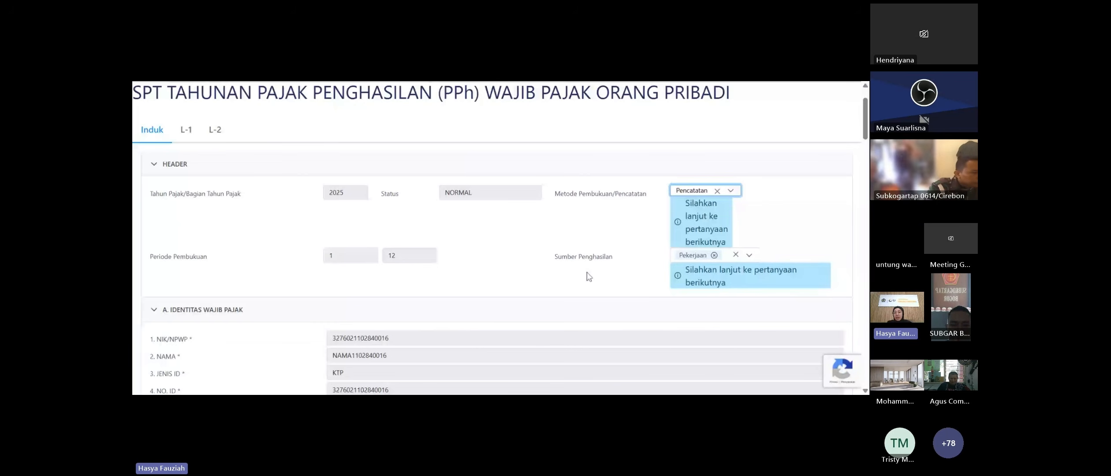
{"action": "left_click", "coordinate": [749, 256]}
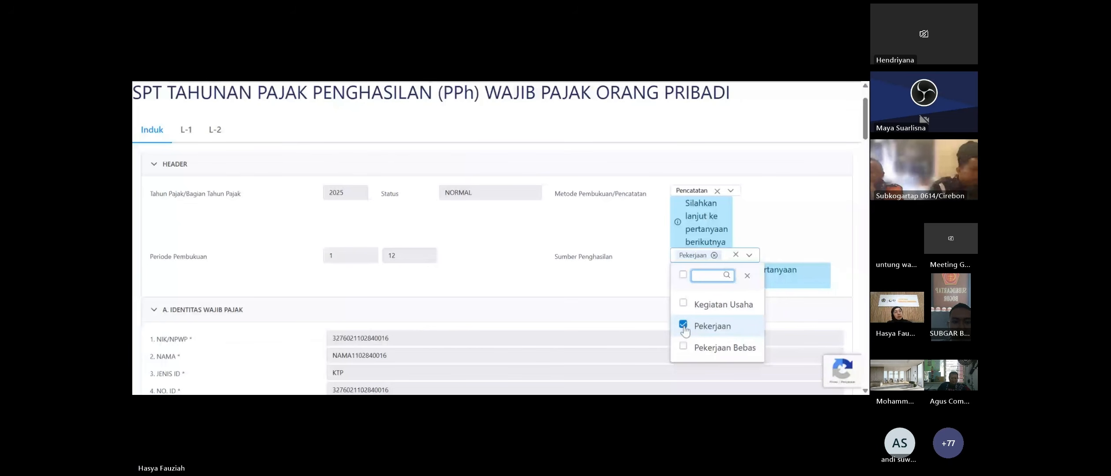
{"action": "left_click", "coordinate": [748, 281]}
{"action": "scroll", "coordinate": [437, 213], "scroll_direction": "down", "scroll_amount": 2}
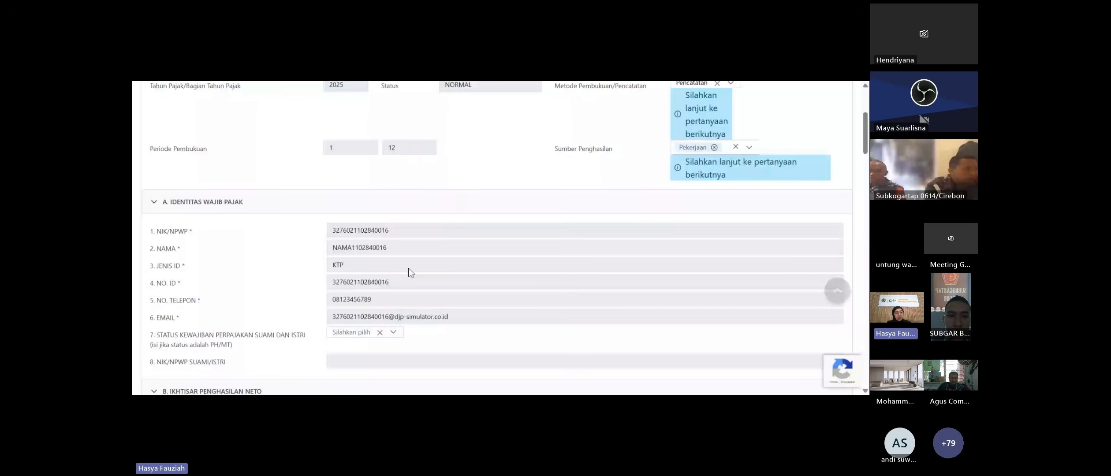
{"action": "scroll", "coordinate": [408, 271], "scroll_direction": "down", "scroll_amount": 1}
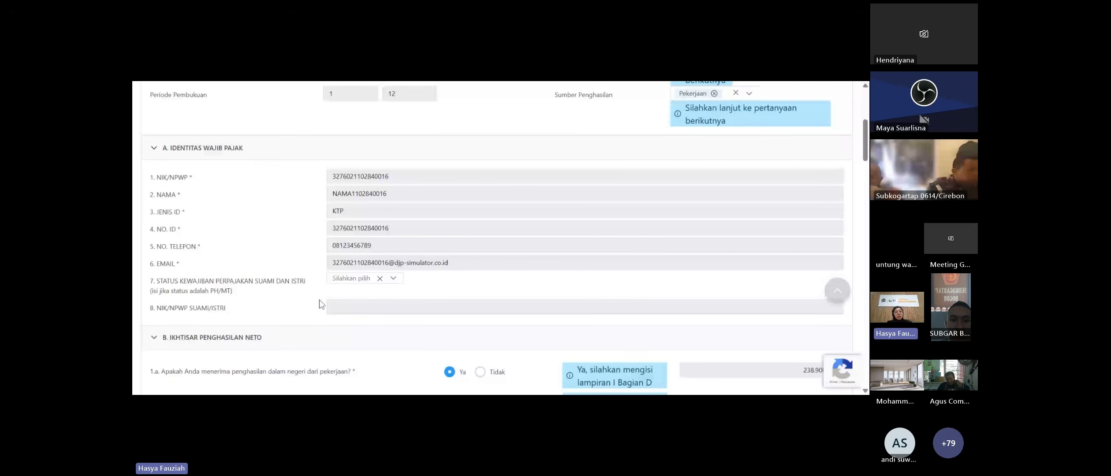
{"action": "left_click", "coordinate": [358, 281]}
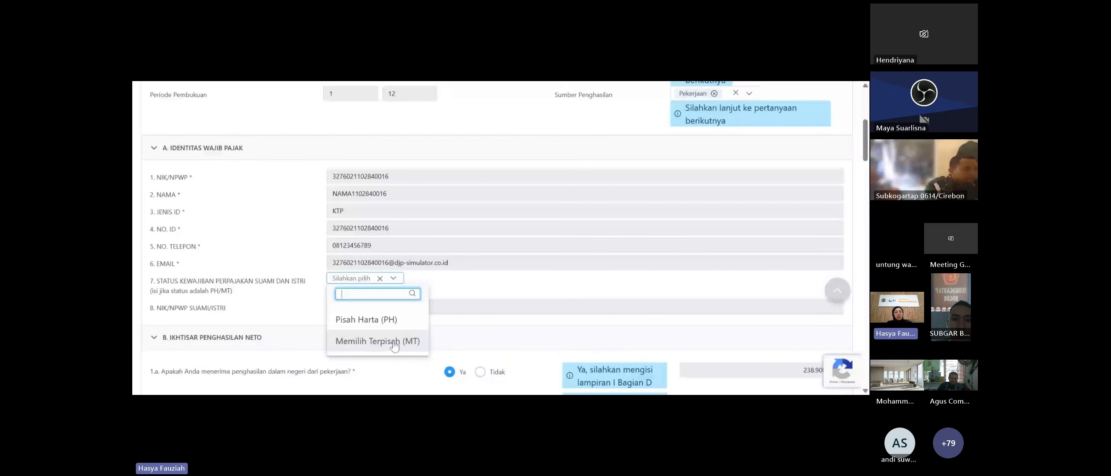
{"action": "left_click", "coordinate": [350, 283]}
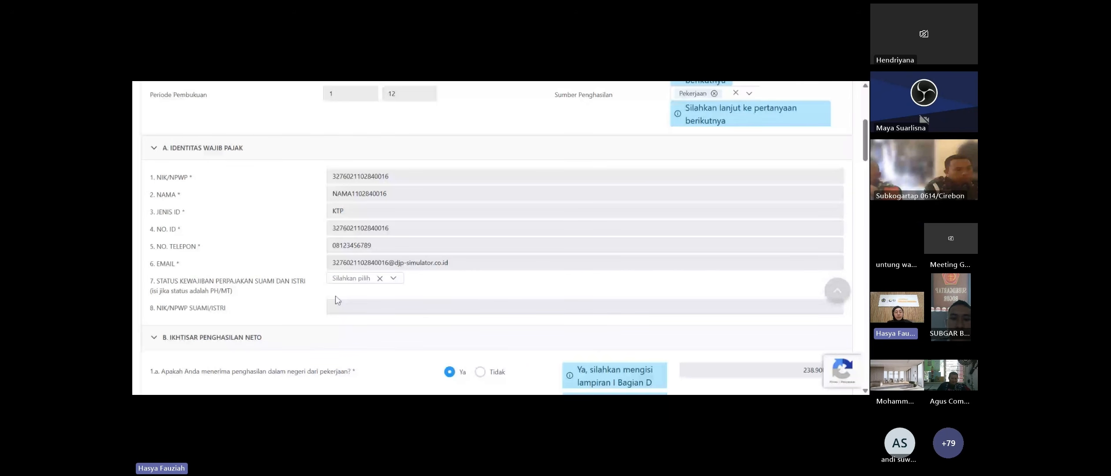
{"action": "scroll", "coordinate": [214, 249], "scroll_direction": "down", "scroll_amount": 2}
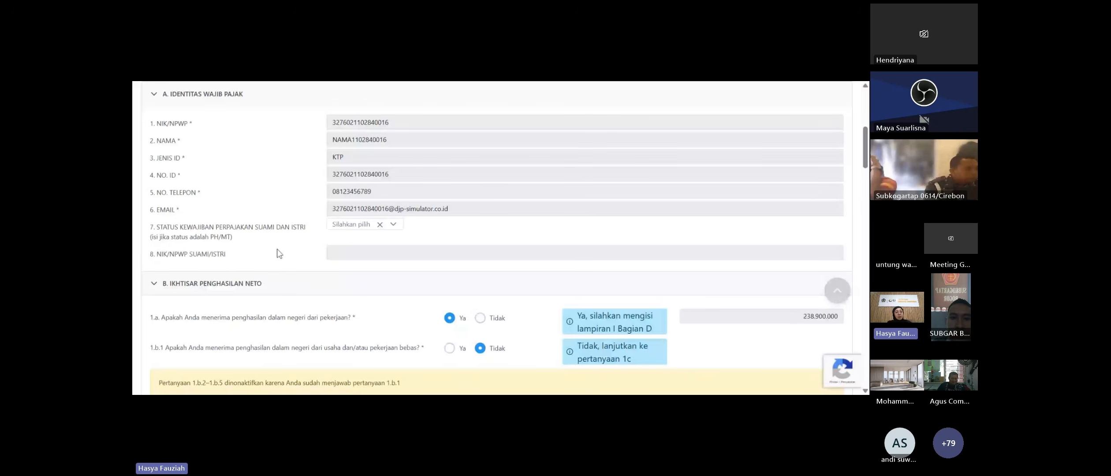
{"action": "scroll", "coordinate": [277, 251], "scroll_direction": "down", "scroll_amount": 4}
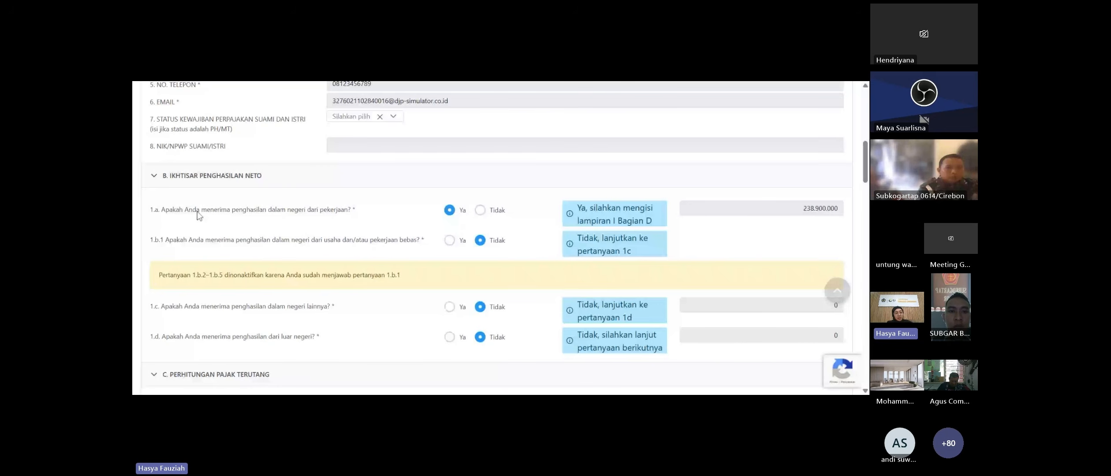
- Scroll to section C to review net income 238.900.000 and tax due 21.735.000
{"action": "scroll", "coordinate": [814, 198], "scroll_direction": "down", "scroll_amount": 5}
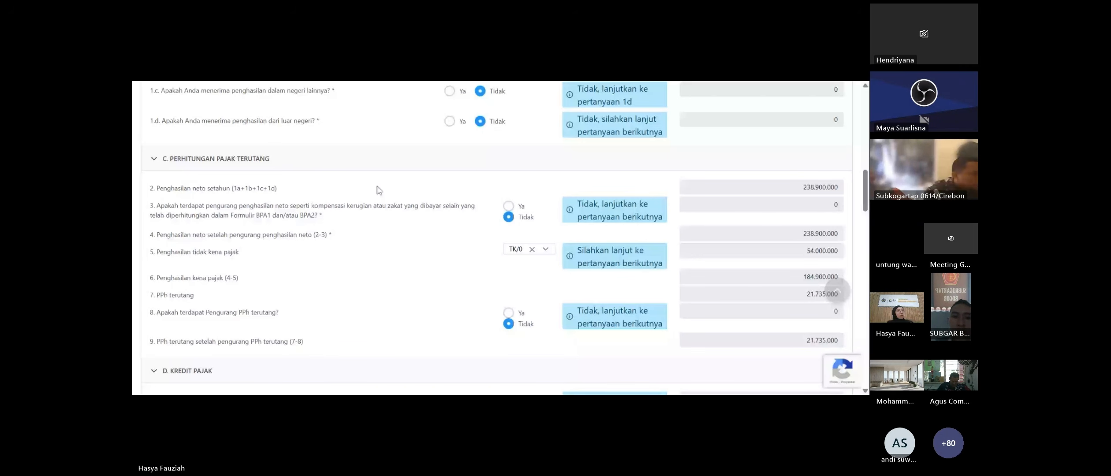
- Scroll through section C to check PPh due after reductions of 21.735.000
{"action": "scroll", "coordinate": [379, 190], "scroll_direction": "up", "scroll_amount": 6}
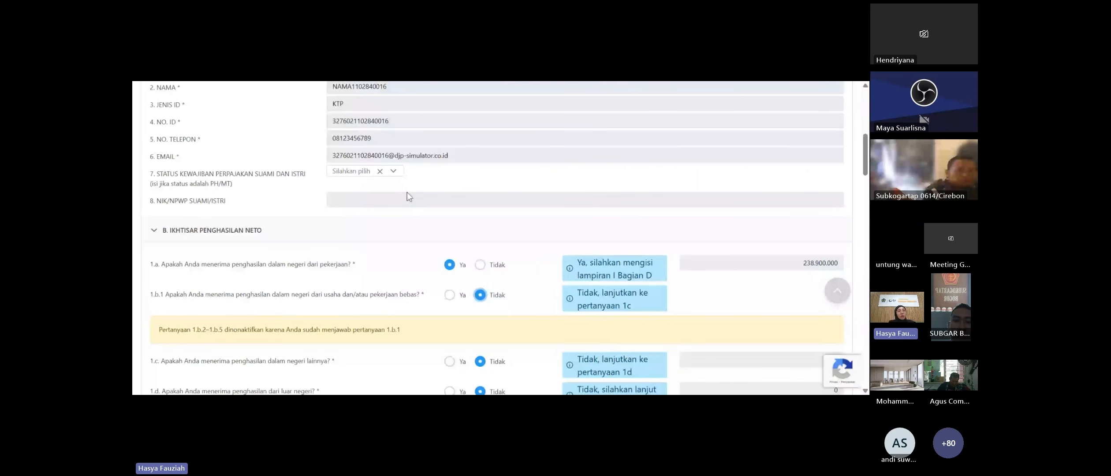
{"action": "scroll", "coordinate": [396, 176], "scroll_direction": "up", "scroll_amount": 2}
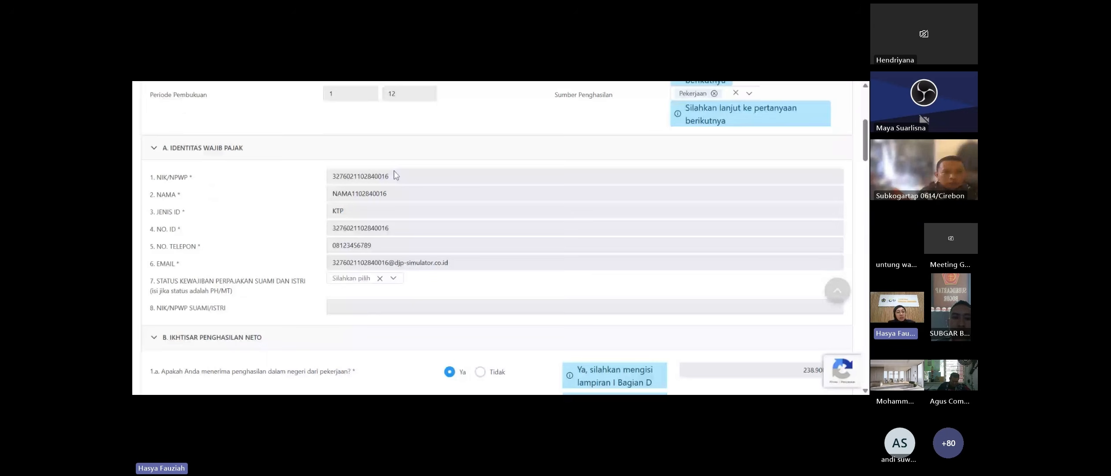
{"action": "scroll", "coordinate": [391, 179], "scroll_direction": "down", "scroll_amount": 1}
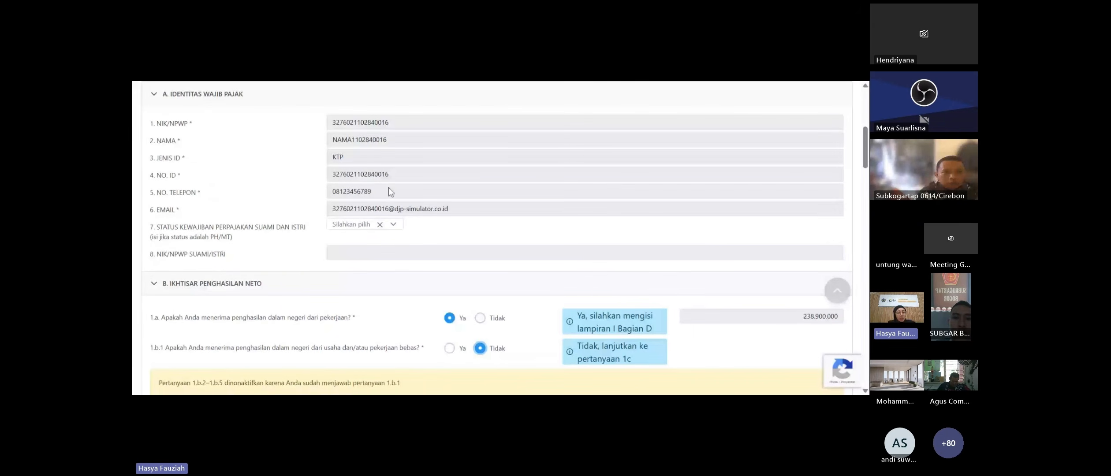
{"action": "scroll", "coordinate": [388, 187], "scroll_direction": "down", "scroll_amount": 3}
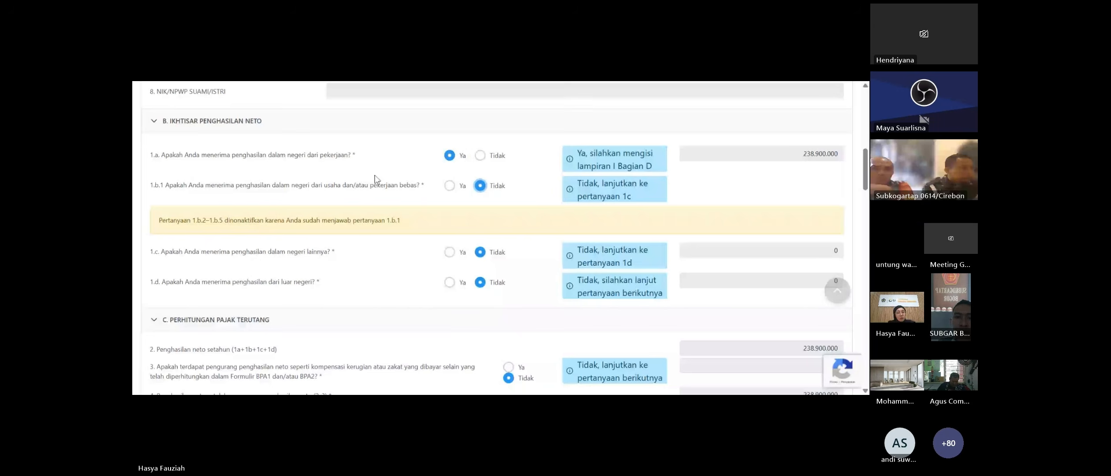
{"action": "scroll", "coordinate": [376, 179], "scroll_direction": "down", "scroll_amount": 3}
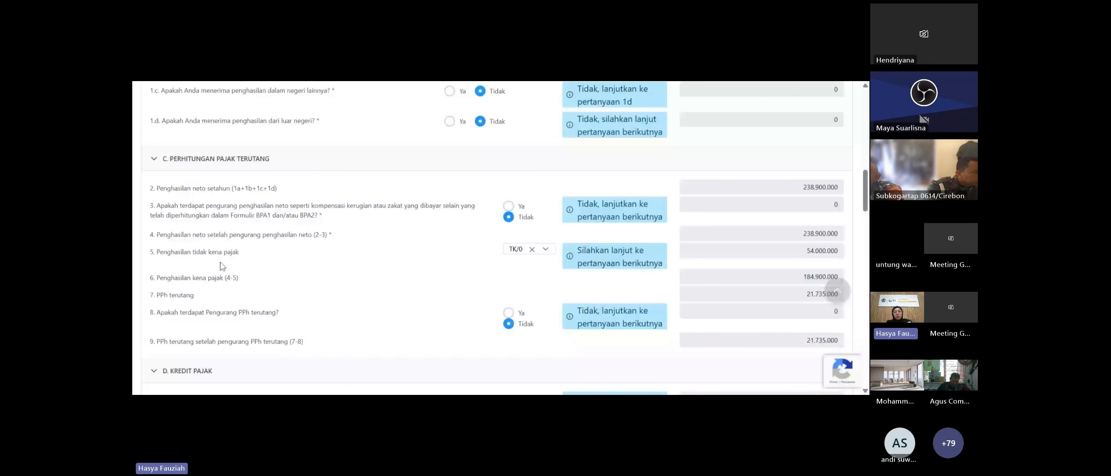
{"action": "left_click", "coordinate": [546, 249]}
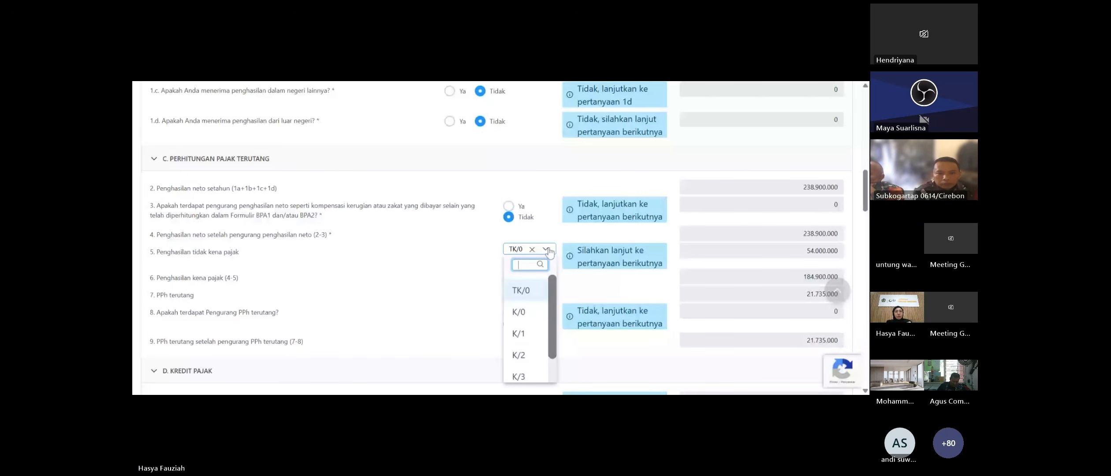
{"action": "left_click", "coordinate": [547, 250]}
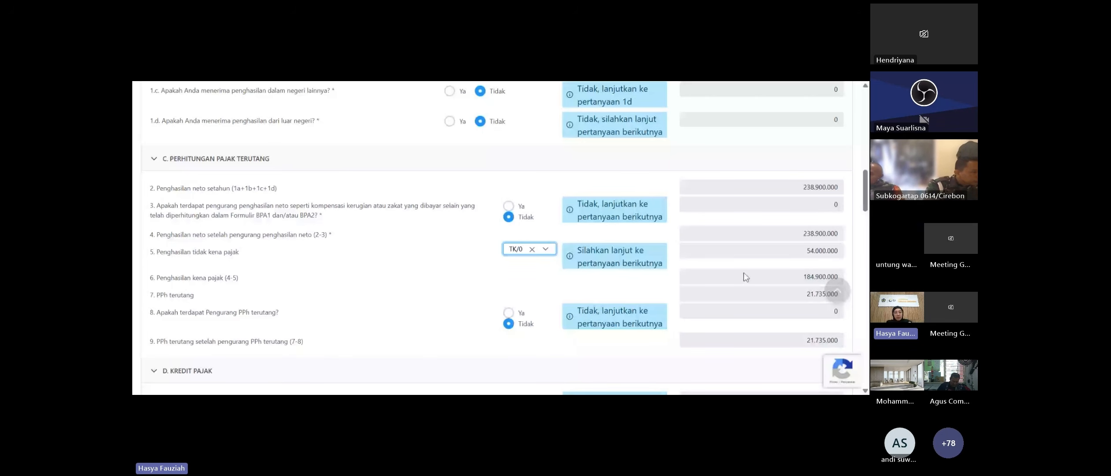
{"action": "scroll", "coordinate": [745, 277], "scroll_direction": "down", "scroll_amount": 1}
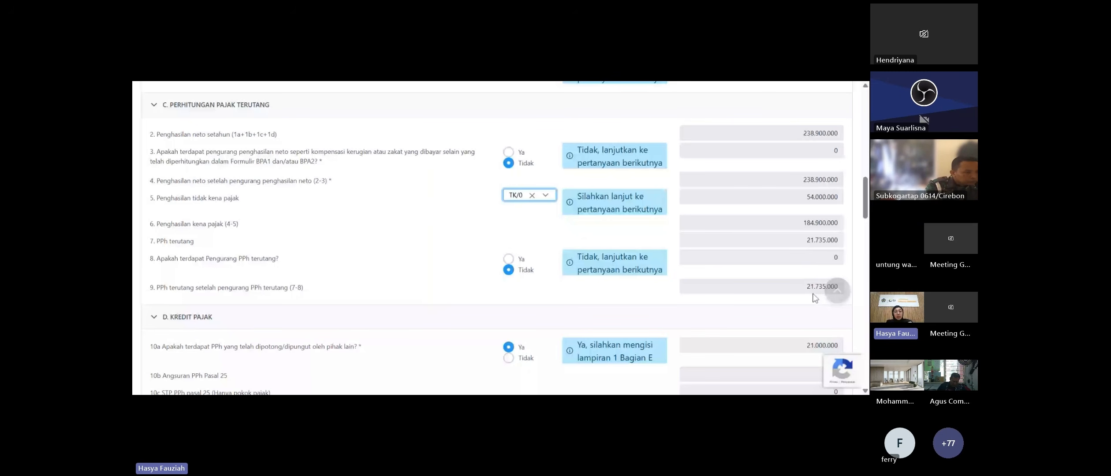
- Scroll to section D Kredit Pajak, showing 21.000.000 withheld by other parties
{"action": "scroll", "coordinate": [809, 300], "scroll_direction": "down", "scroll_amount": 1}
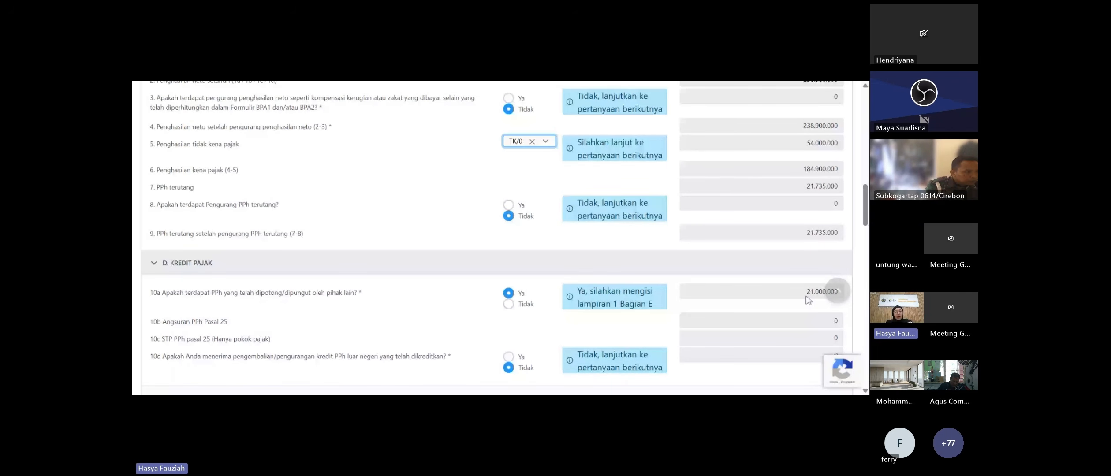
{"action": "scroll", "coordinate": [809, 299], "scroll_direction": "down", "scroll_amount": 1}
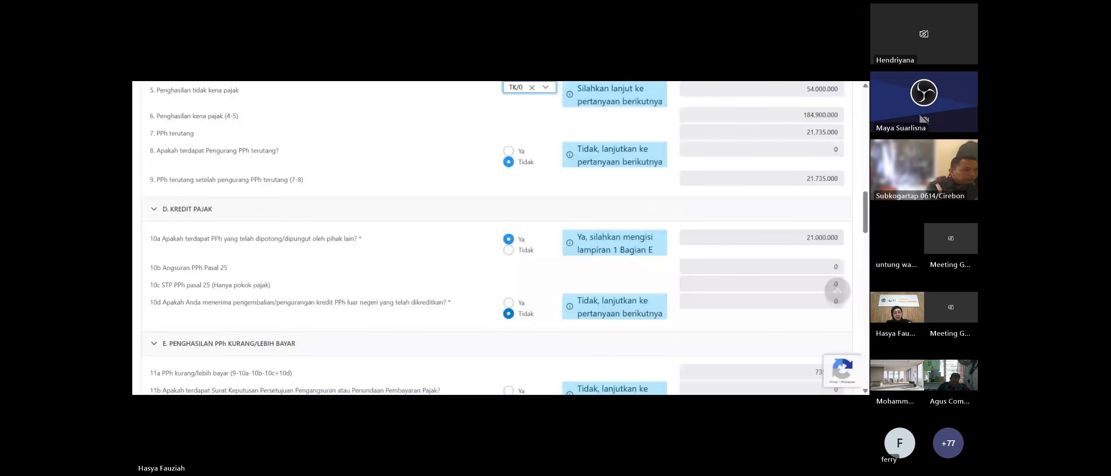
- Scroll to section E showing 735.000 PPh still payable, with section F Pembetulan below
{"action": "scroll", "coordinate": [512, 317], "scroll_direction": "down", "scroll_amount": 2}
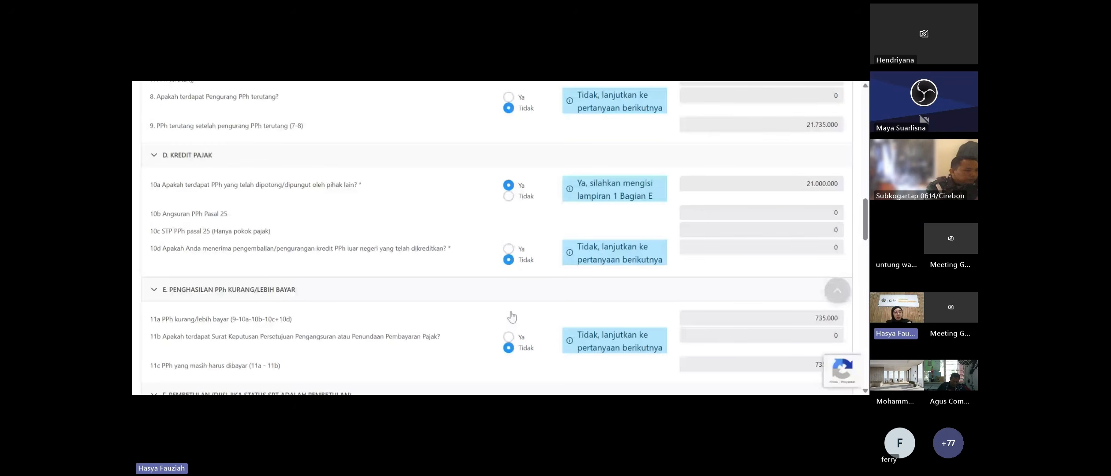
{"action": "scroll", "coordinate": [511, 316], "scroll_direction": "down", "scroll_amount": 2}
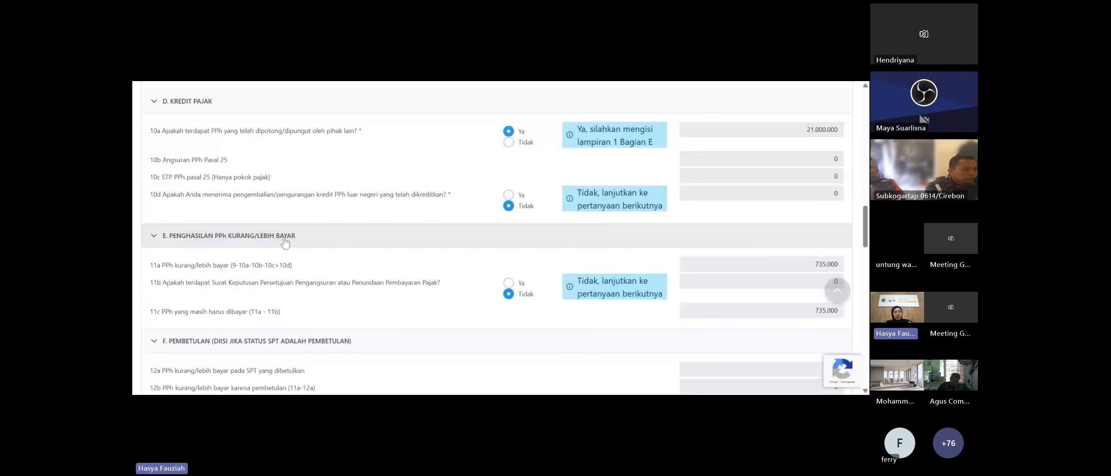
{"action": "scroll", "coordinate": [268, 181], "scroll_direction": "up", "scroll_amount": 3}
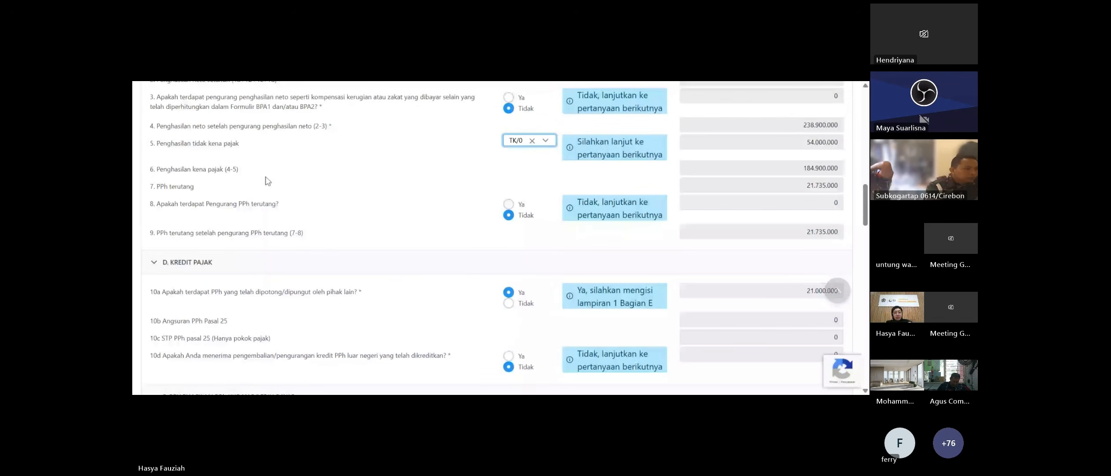
{"action": "scroll", "coordinate": [275, 190], "scroll_direction": "down", "scroll_amount": 3}
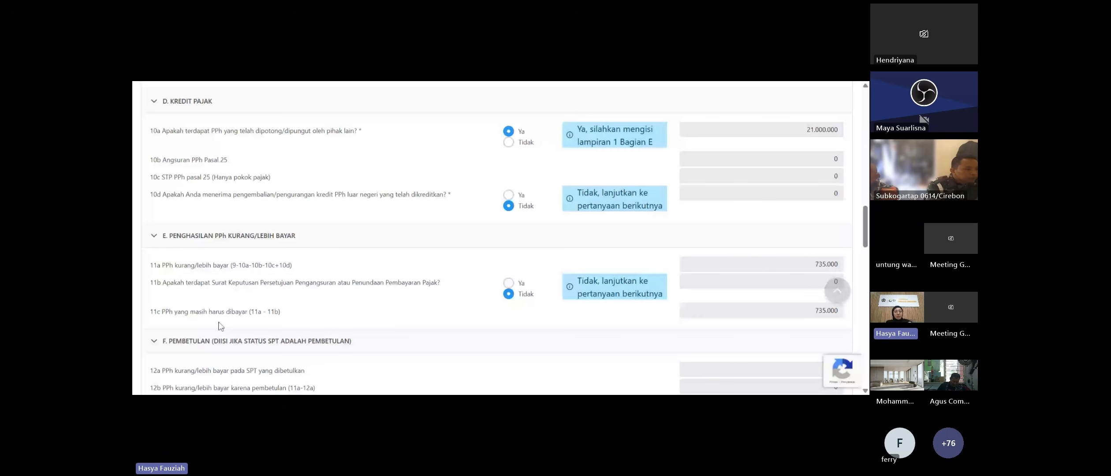
{"action": "scroll", "coordinate": [447, 316], "scroll_direction": "down", "scroll_amount": 1}
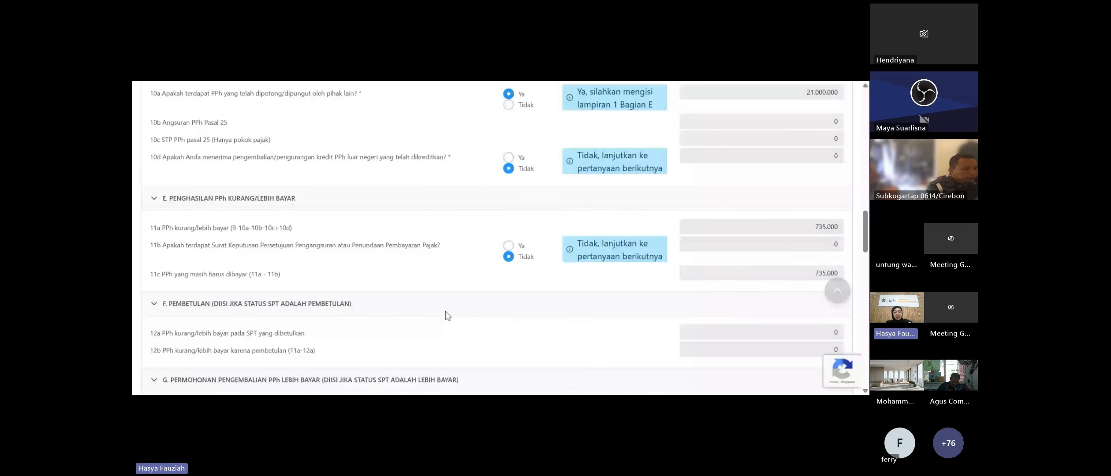
{"action": "scroll", "coordinate": [446, 312], "scroll_direction": "down", "scroll_amount": 1}
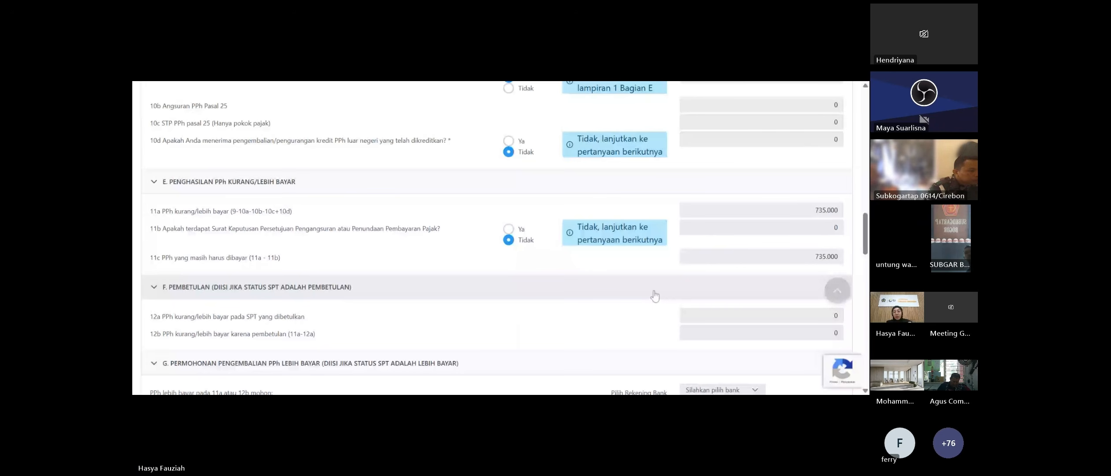
{"action": "scroll", "coordinate": [653, 293], "scroll_direction": "down", "scroll_amount": 3}
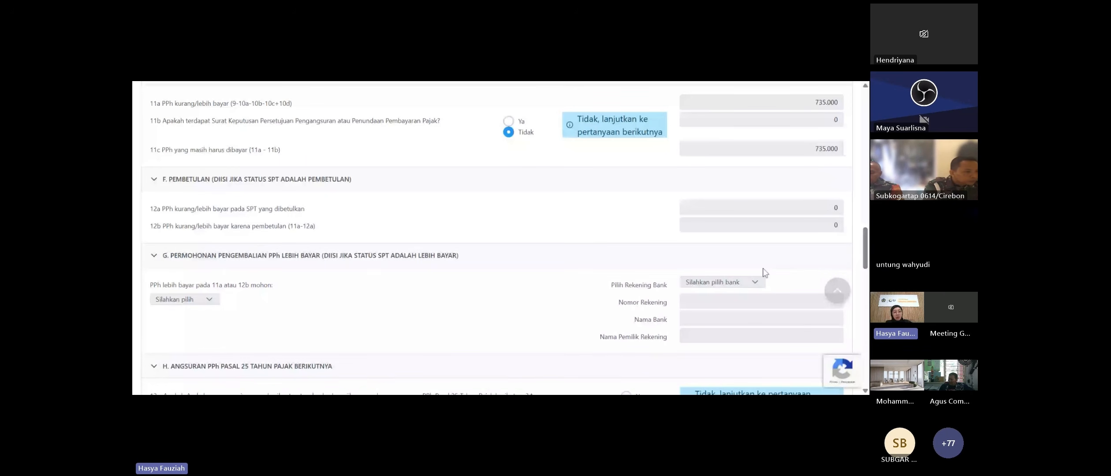
{"action": "scroll", "coordinate": [541, 225], "scroll_direction": "down", "scroll_amount": 1}
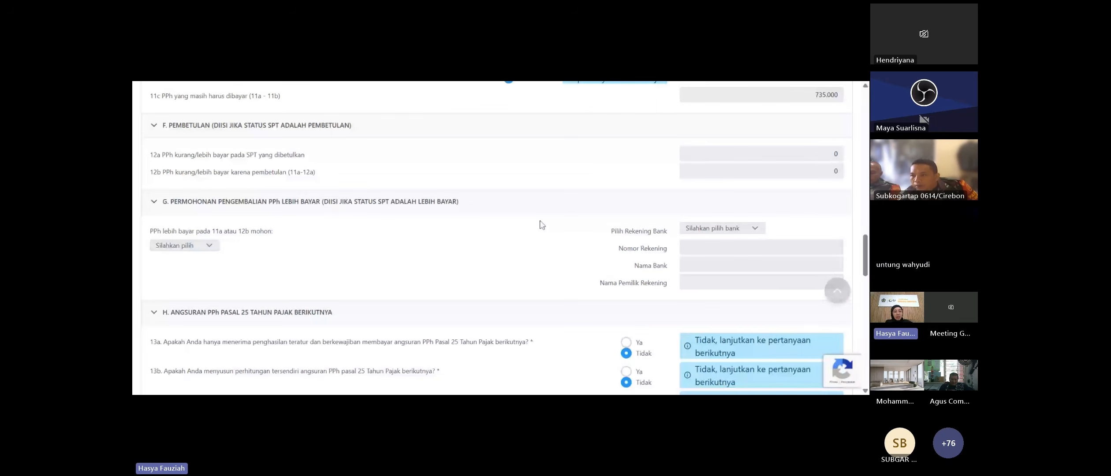
{"action": "scroll", "coordinate": [282, 188], "scroll_direction": "down", "scroll_amount": 2}
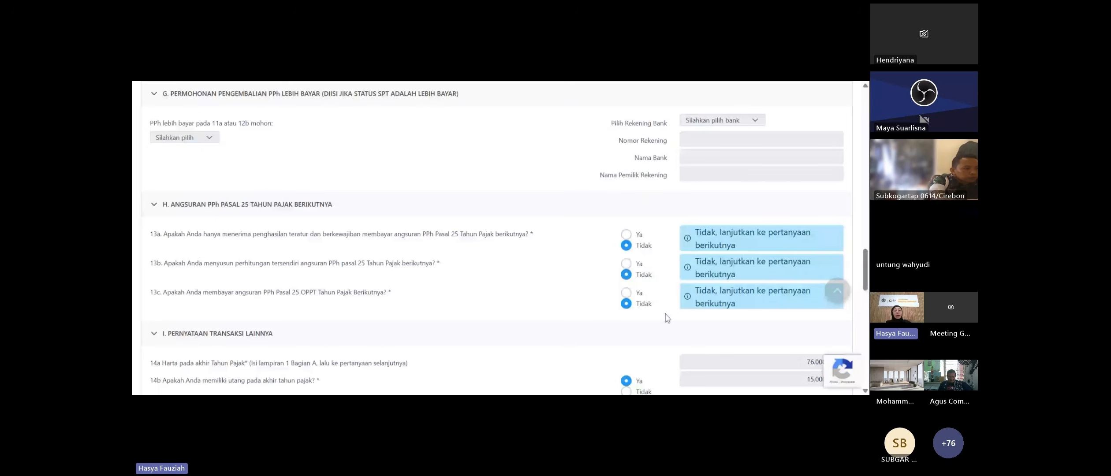
{"action": "scroll", "coordinate": [400, 203], "scroll_direction": "down", "scroll_amount": 1}
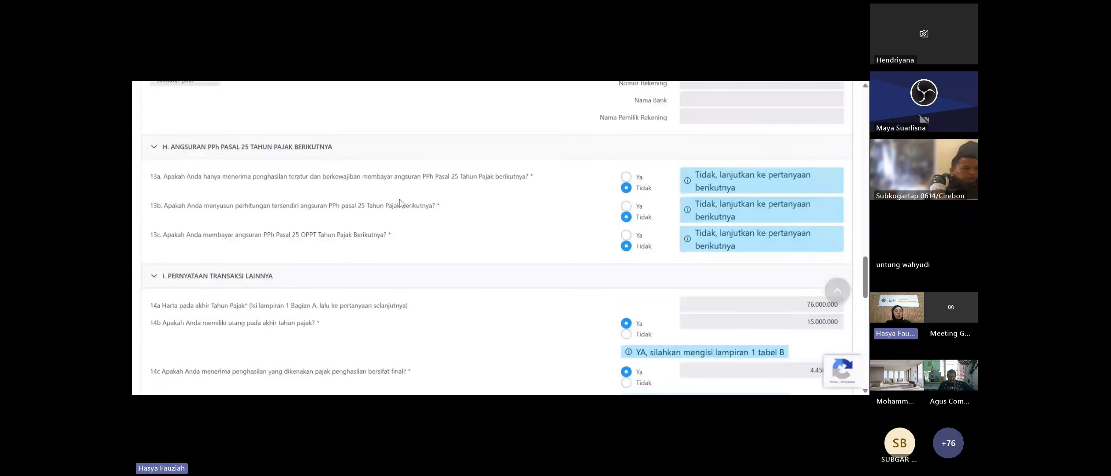
{"action": "scroll", "coordinate": [203, 265], "scroll_direction": "down", "scroll_amount": 1}
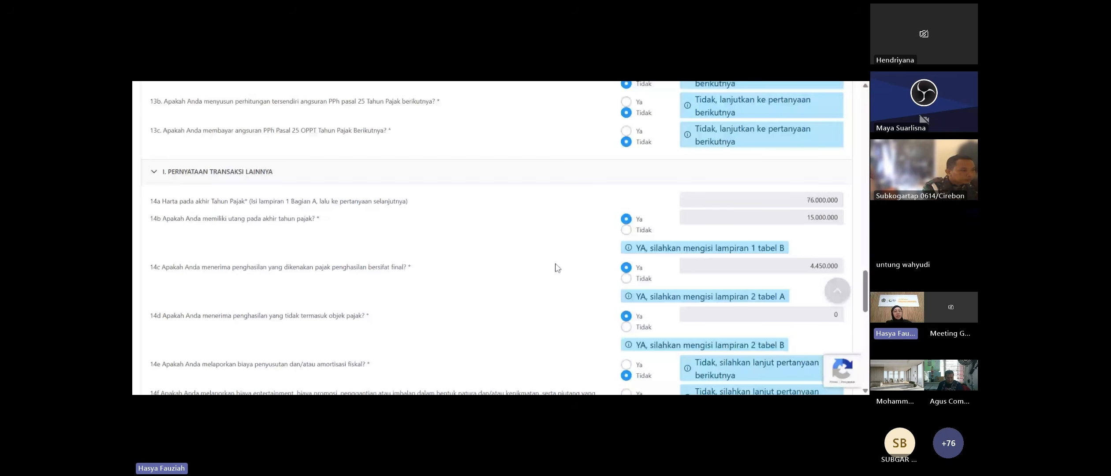
{"action": "scroll", "coordinate": [557, 267], "scroll_direction": "down", "scroll_amount": 2}
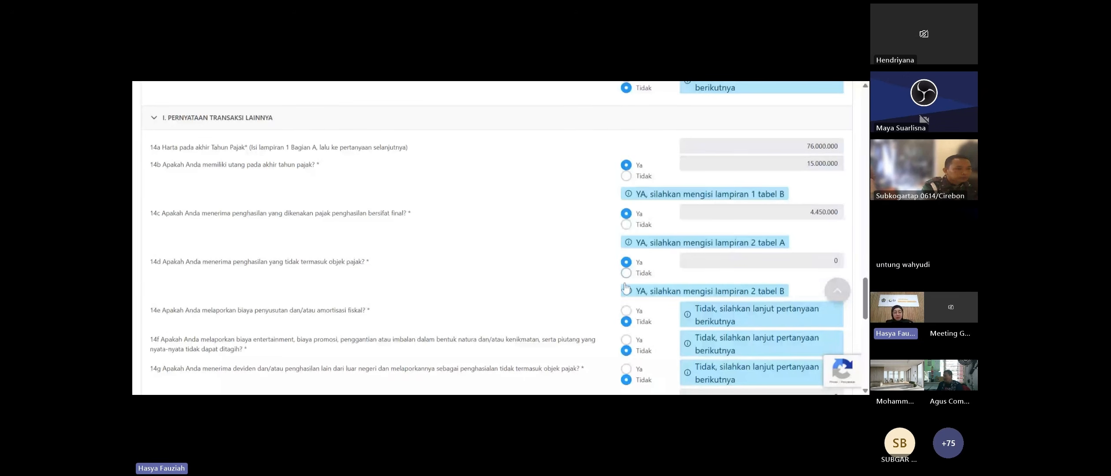
{"action": "scroll", "coordinate": [475, 298], "scroll_direction": "down", "scroll_amount": 1}
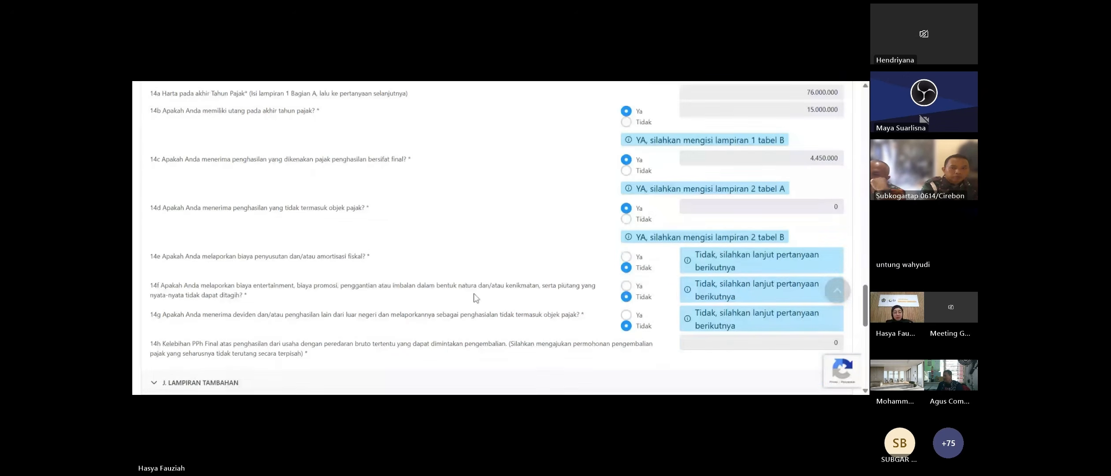
{"action": "scroll", "coordinate": [475, 298], "scroll_direction": "down", "scroll_amount": 1}
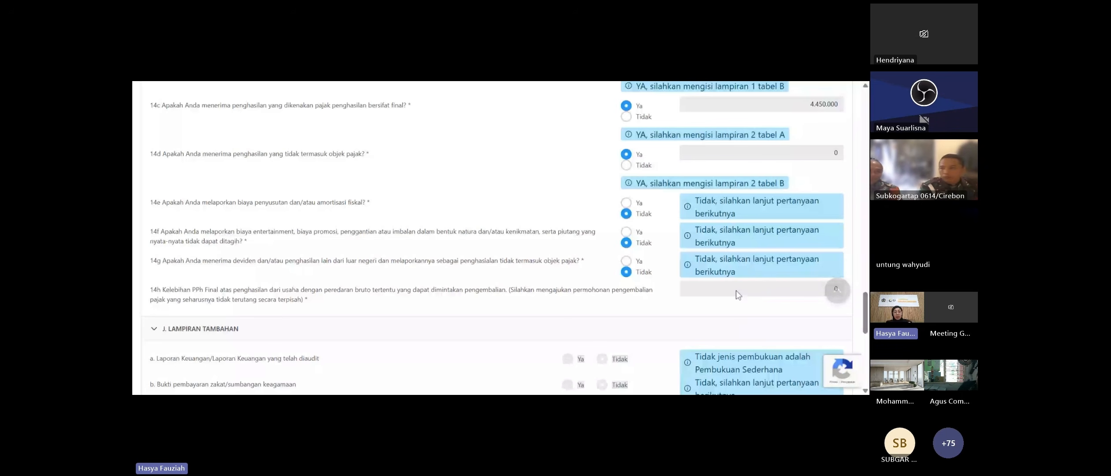
- Tick the K. PERNYATAAN declaration checkbox, then return to the top of the return
{"action": "scroll", "coordinate": [292, 221], "scroll_direction": "down", "scroll_amount": 3}
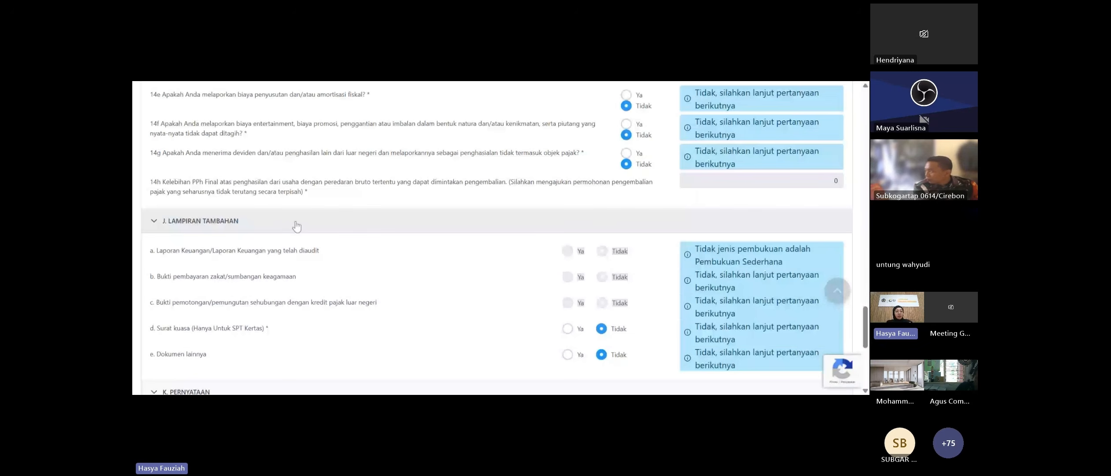
{"action": "scroll", "coordinate": [290, 210], "scroll_direction": "down", "scroll_amount": 1}
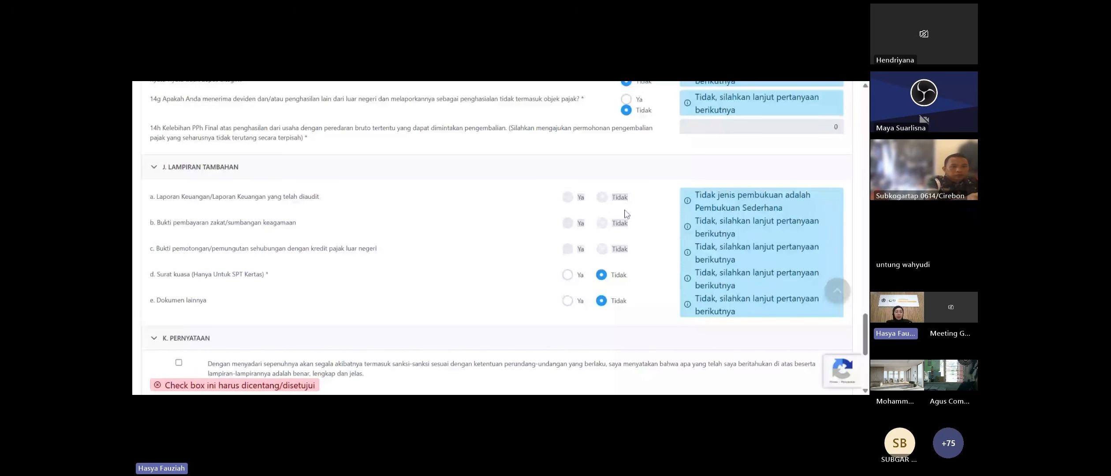
{"action": "left_click", "coordinate": [179, 363]}
{"action": "scroll", "coordinate": [311, 202], "scroll_direction": "down", "scroll_amount": 3}
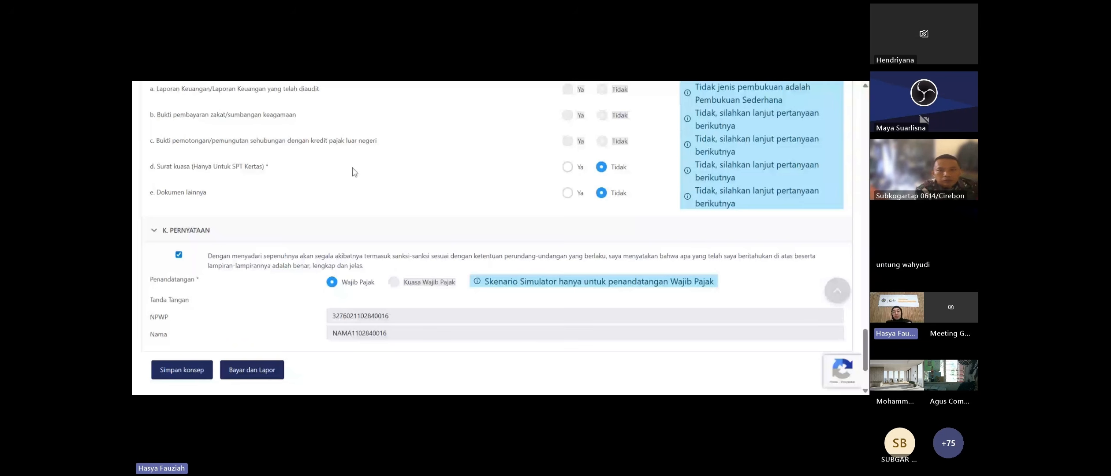
{"action": "left_click", "coordinate": [844, 291]}
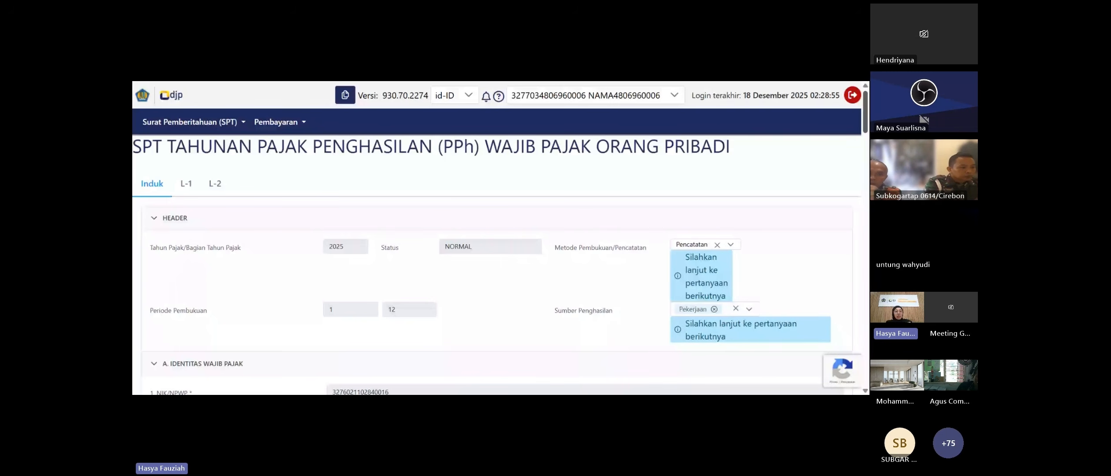
{"action": "left_click", "coordinate": [192, 194]}
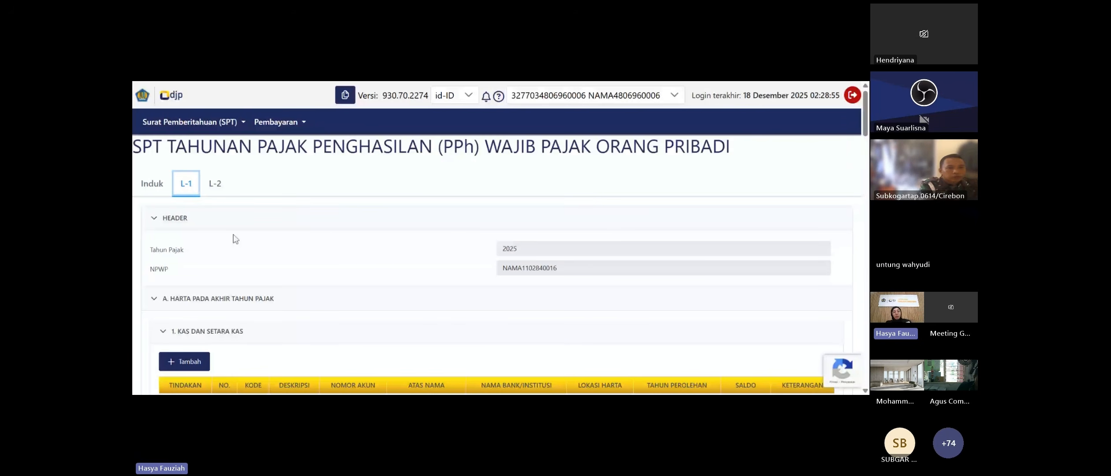
{"action": "scroll", "coordinate": [235, 239], "scroll_direction": "down", "scroll_amount": 3}
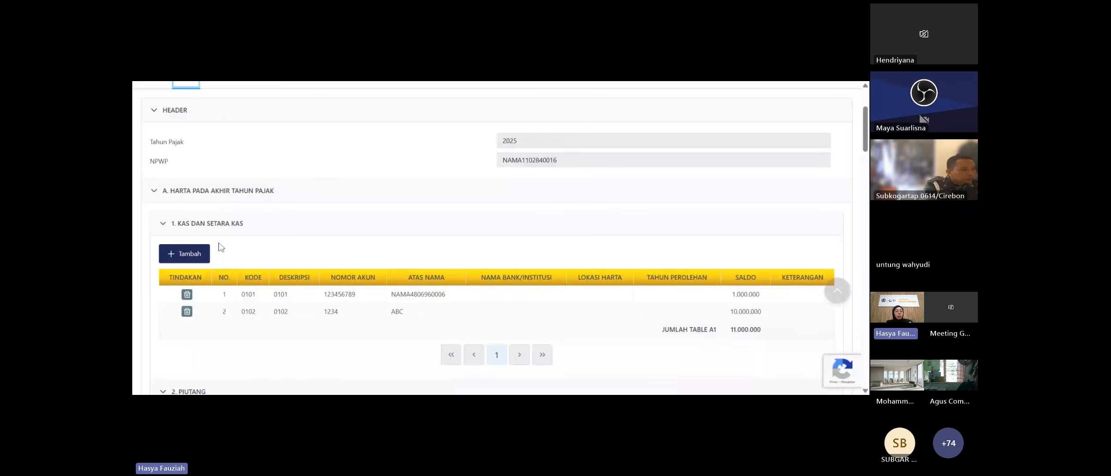
{"action": "scroll", "coordinate": [216, 212], "scroll_direction": "down", "scroll_amount": 1}
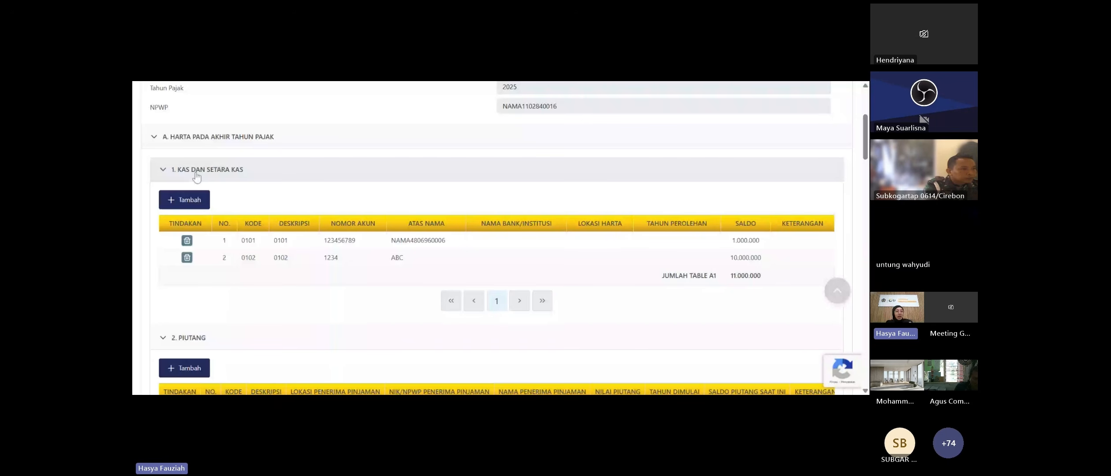
{"action": "scroll", "coordinate": [202, 207], "scroll_direction": "down", "scroll_amount": 2}
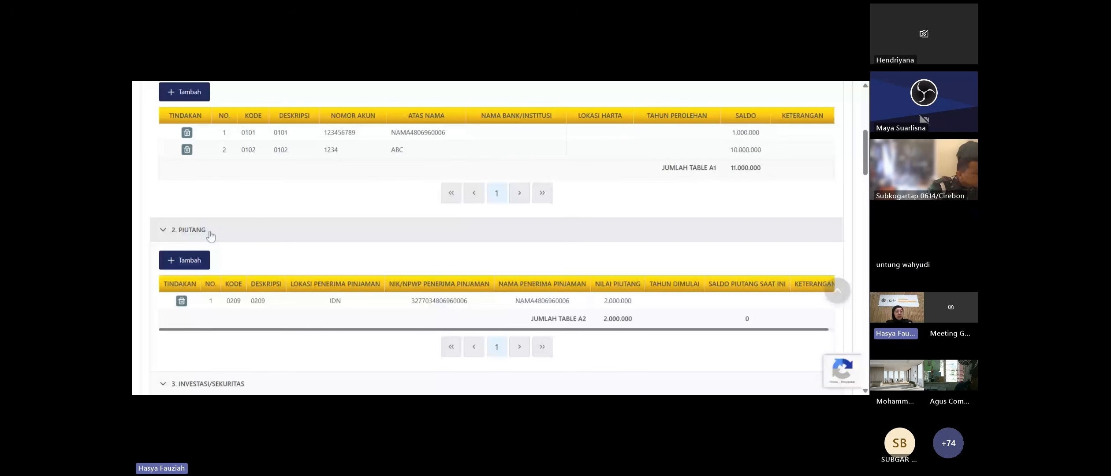
{"action": "scroll", "coordinate": [210, 236], "scroll_direction": "down", "scroll_amount": 3}
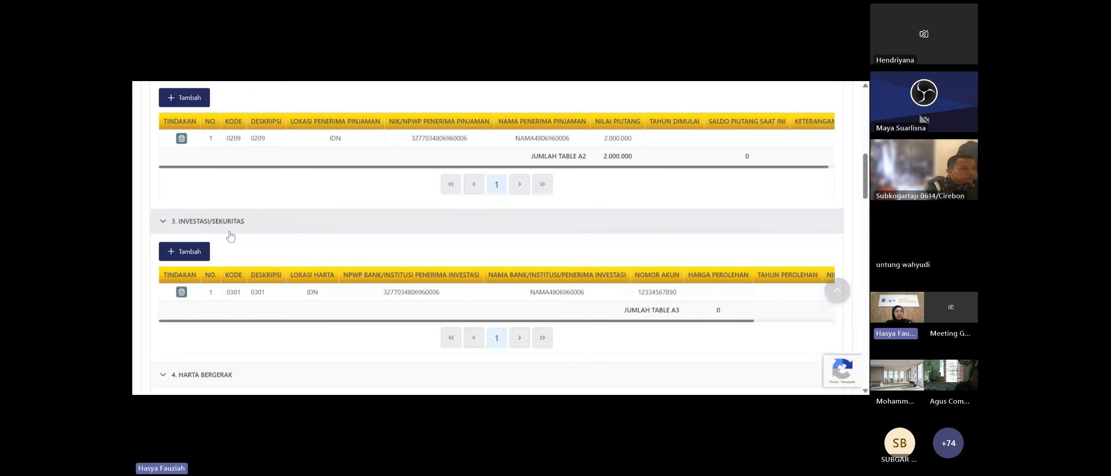
{"action": "scroll", "coordinate": [242, 244], "scroll_direction": "down", "scroll_amount": 2}
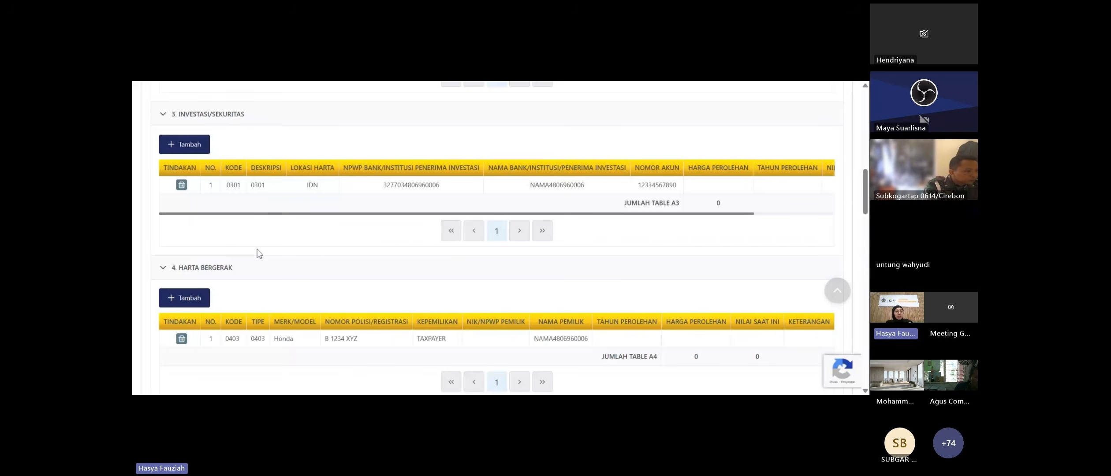
{"action": "scroll", "coordinate": [254, 256], "scroll_direction": "down", "scroll_amount": 3}
{"action": "scroll", "coordinate": [250, 258], "scroll_direction": "down", "scroll_amount": 2}
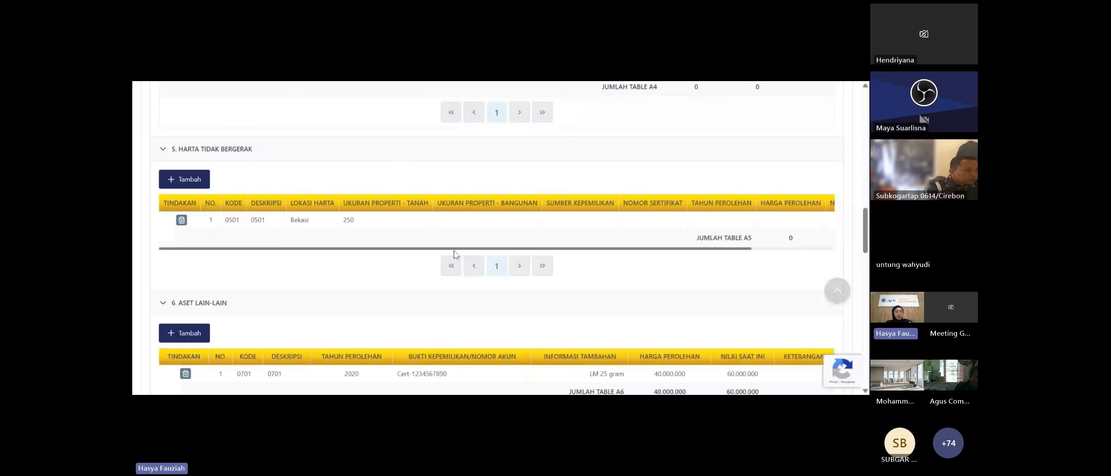
{"action": "scroll", "coordinate": [232, 229], "scroll_direction": "down", "scroll_amount": 2}
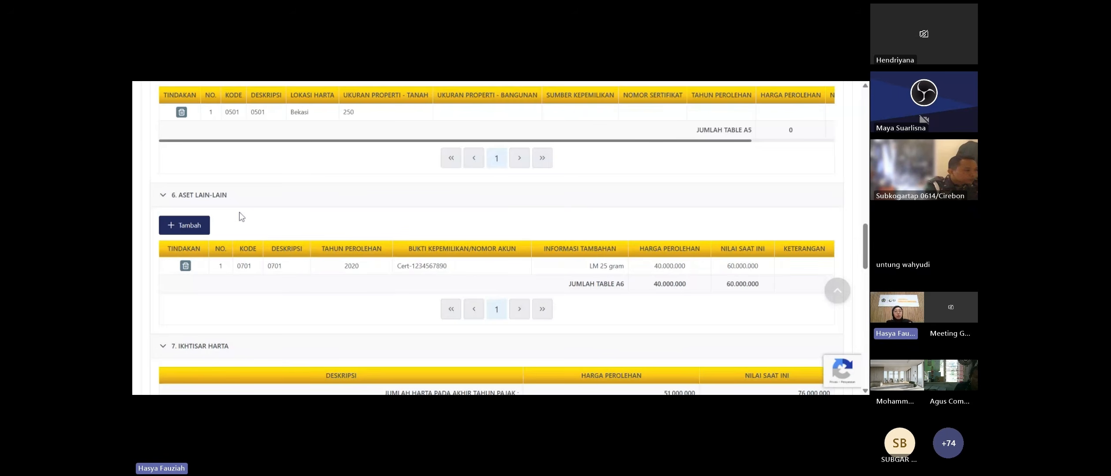
{"action": "scroll", "coordinate": [241, 215], "scroll_direction": "up", "scroll_amount": 7}
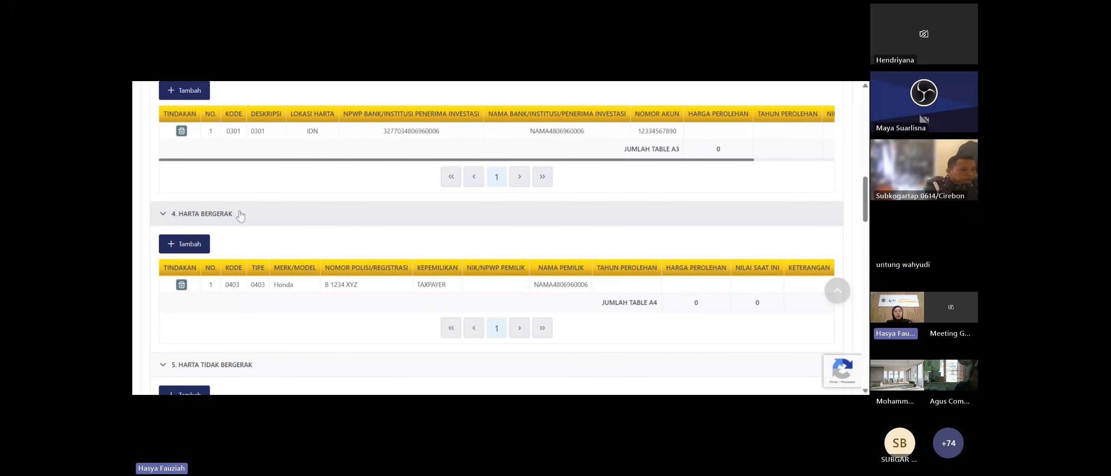
{"action": "scroll", "coordinate": [242, 213], "scroll_direction": "up", "scroll_amount": 6}
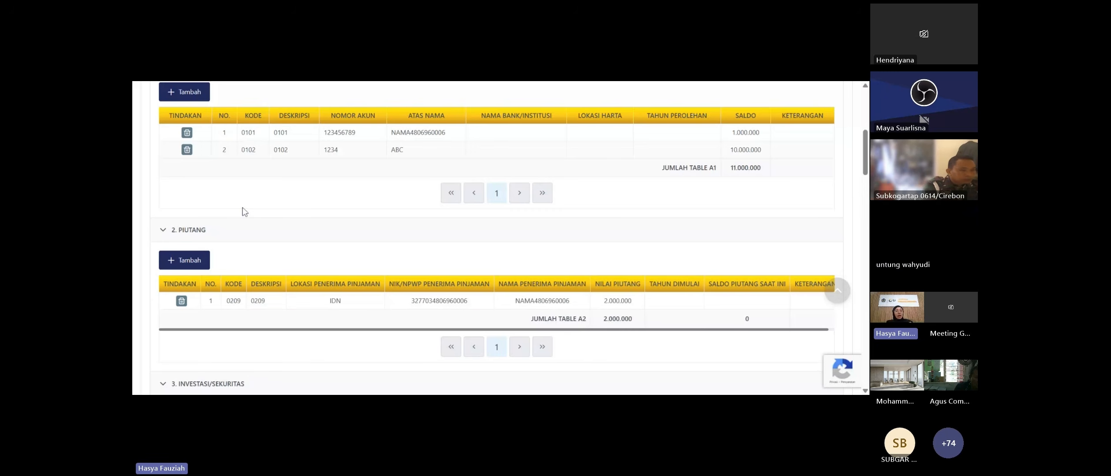
{"action": "scroll", "coordinate": [242, 212], "scroll_direction": "up", "scroll_amount": 3}
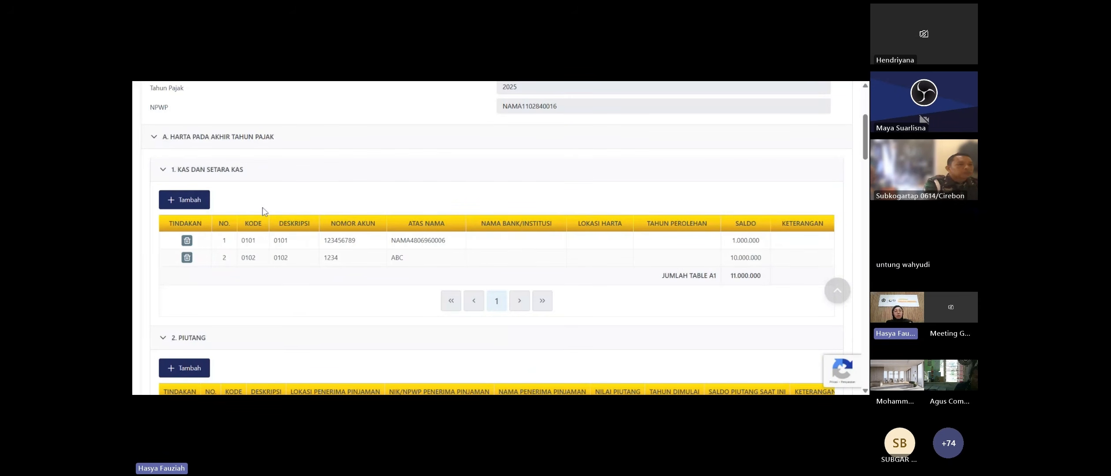
{"action": "scroll", "coordinate": [264, 210], "scroll_direction": "down", "scroll_amount": 2}
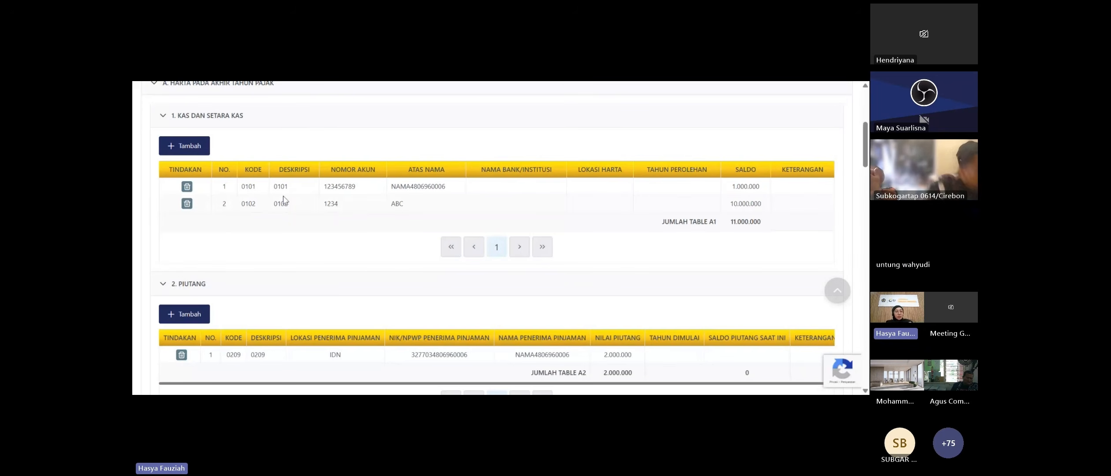
{"action": "scroll", "coordinate": [283, 196], "scroll_direction": "up", "scroll_amount": 1}
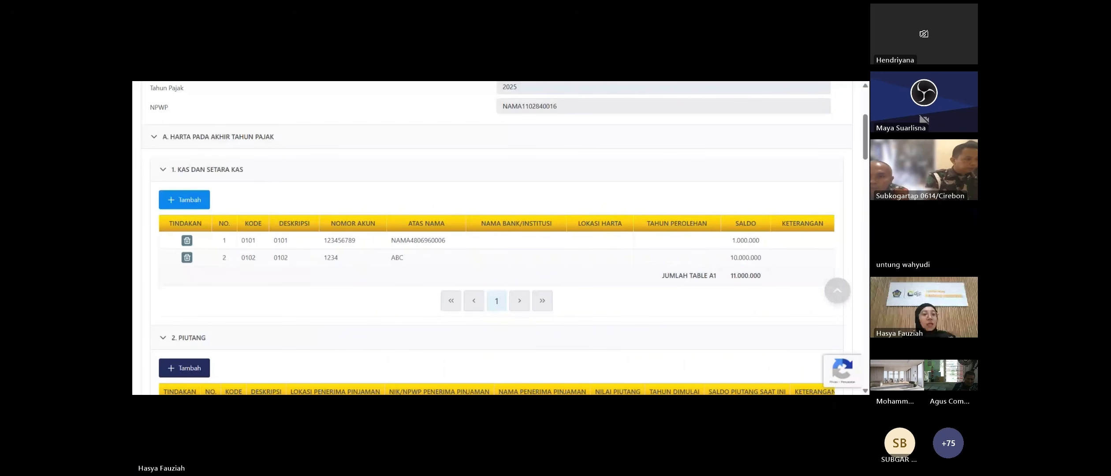
- Add a cash entry described as Uang tunai/Bank Note/Koin (code 0101) with account number '-'
{"action": "left_click", "coordinate": [187, 202]}
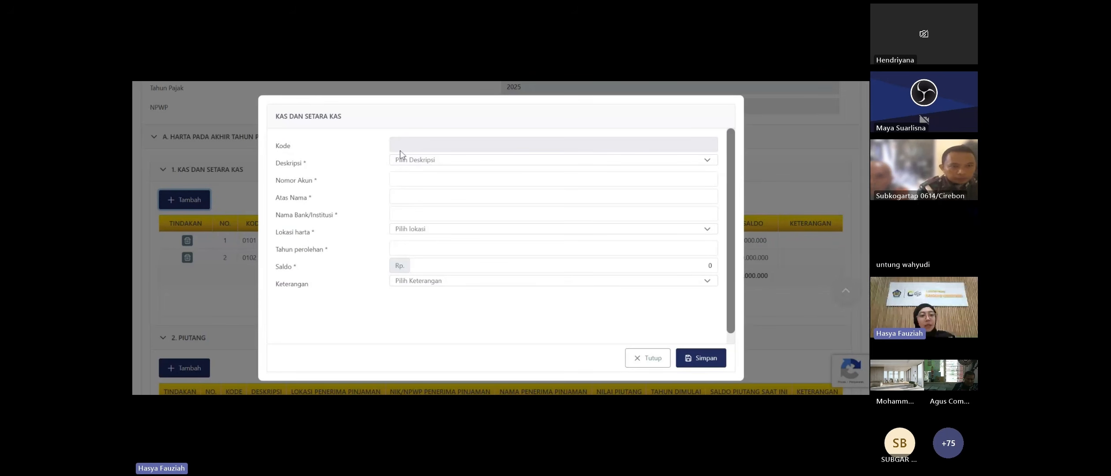
{"action": "left_click", "coordinate": [397, 161]}
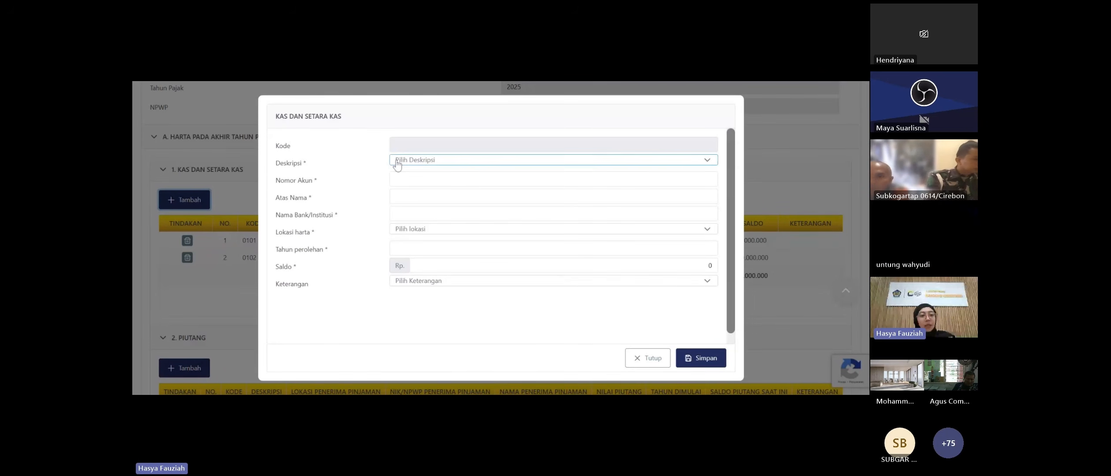
{"action": "left_click", "coordinate": [397, 162]}
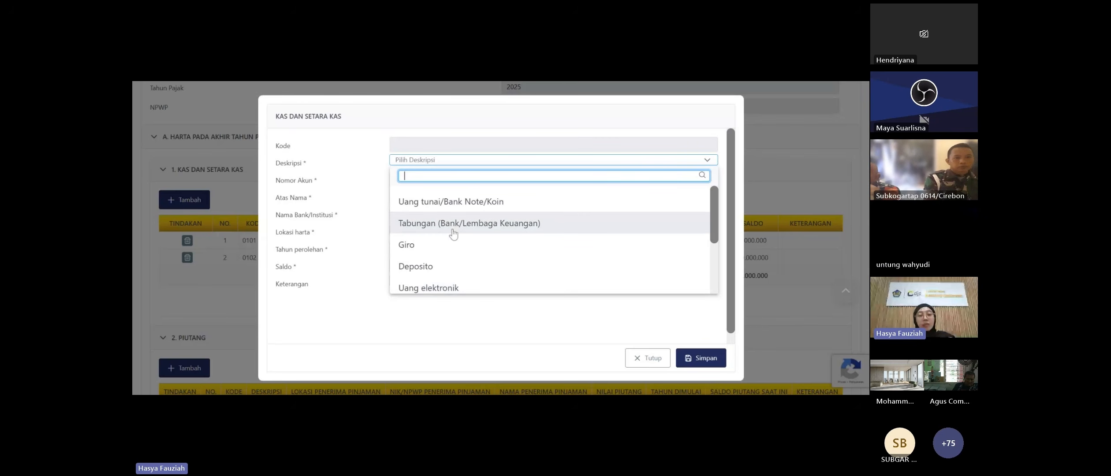
{"action": "left_click", "coordinate": [425, 204]}
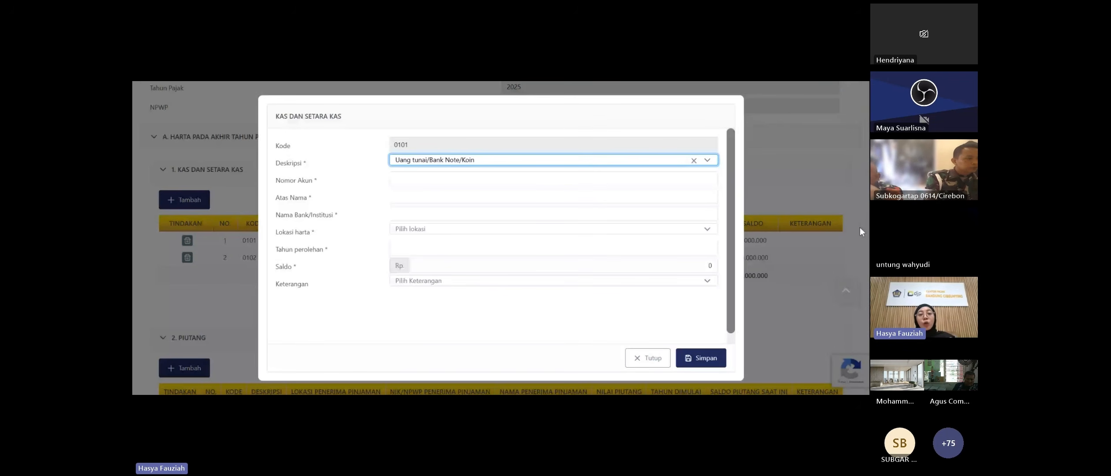
{"action": "key", "text": "Tab"}
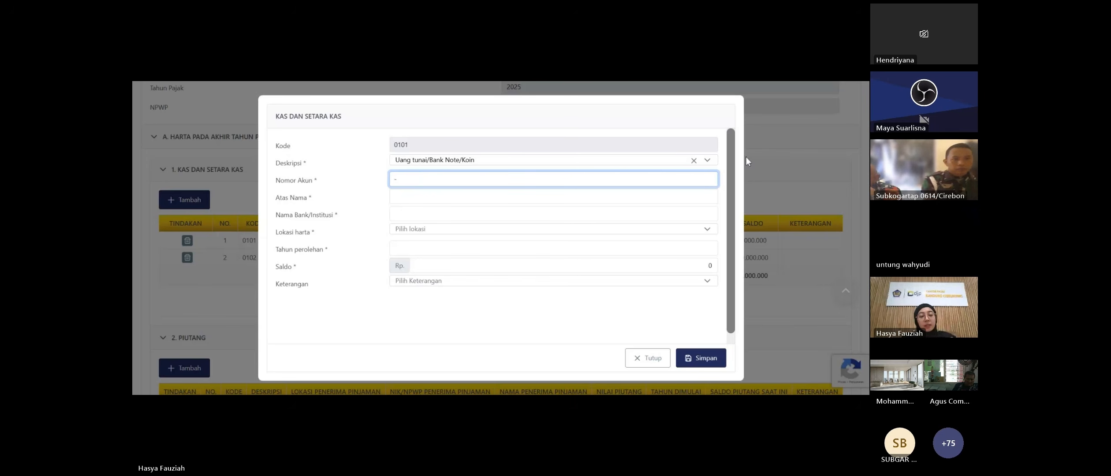
{"action": "type", "text": "-"}
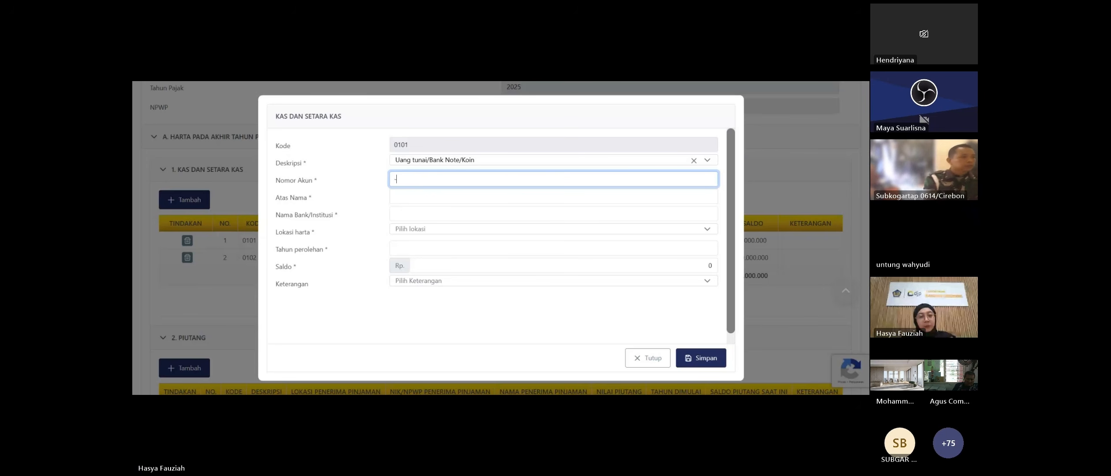
{"action": "key", "text": "Tab"}
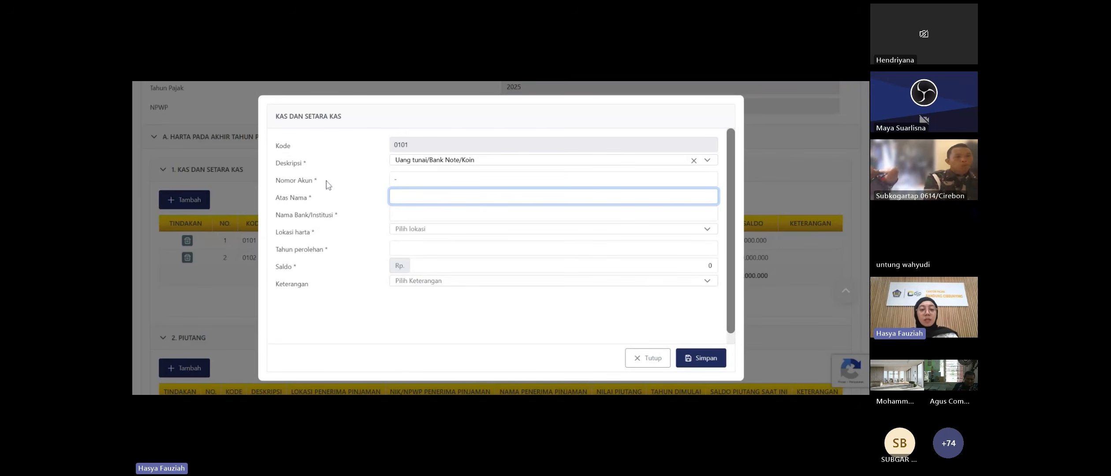
- Fill in the account holder's name, '-' as the institution, and Indonesia as the asset location
{"action": "type", "text": "Su"}
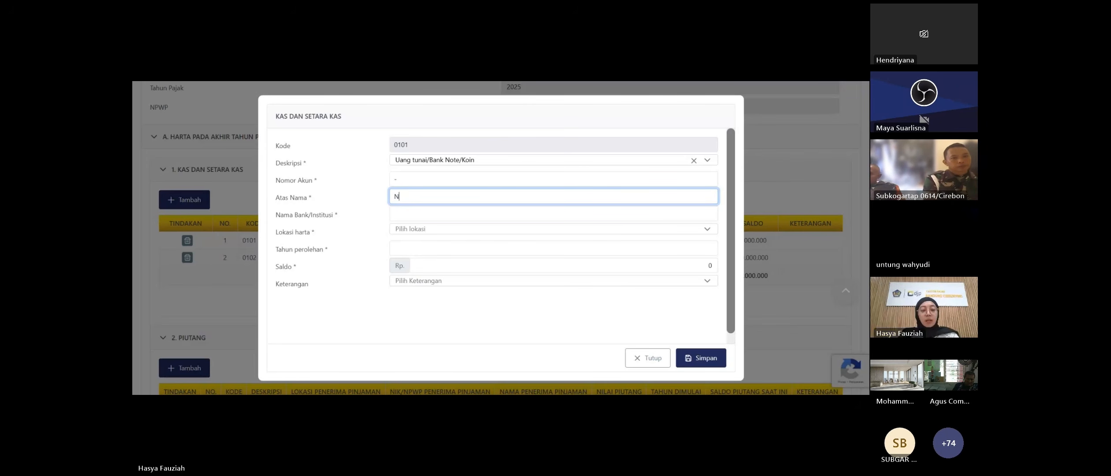
{"action": "type", "text": "ama"}
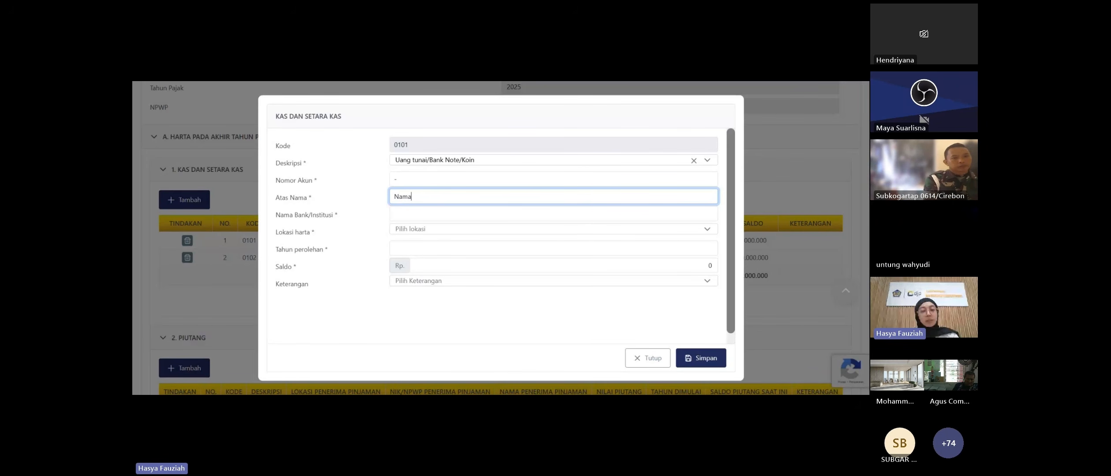
{"action": "type", "text": " Suami"}
{"action": "key", "text": "Tab"}
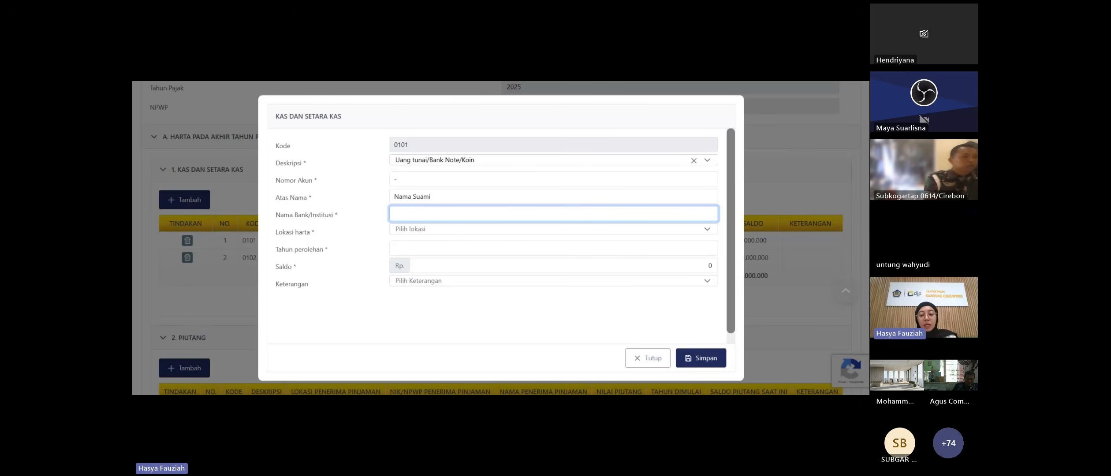
{"action": "type", "text": "-"}
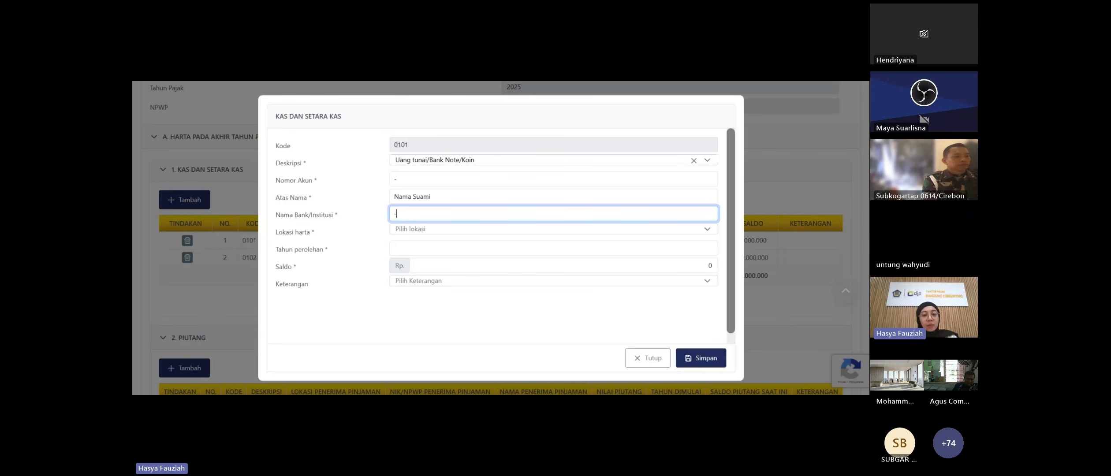
{"action": "left_click", "coordinate": [429, 231]}
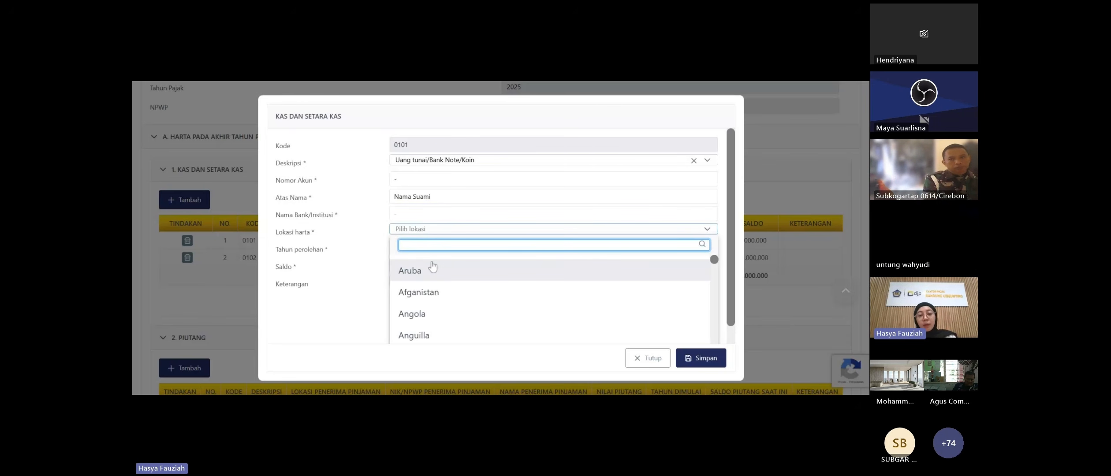
{"action": "type", "text": "a"}
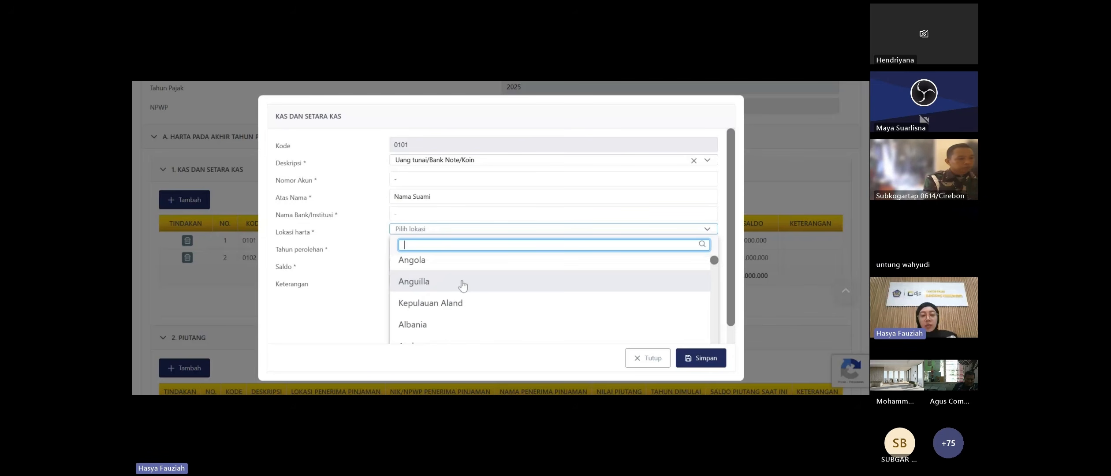
{"action": "type", "text": "nd"}
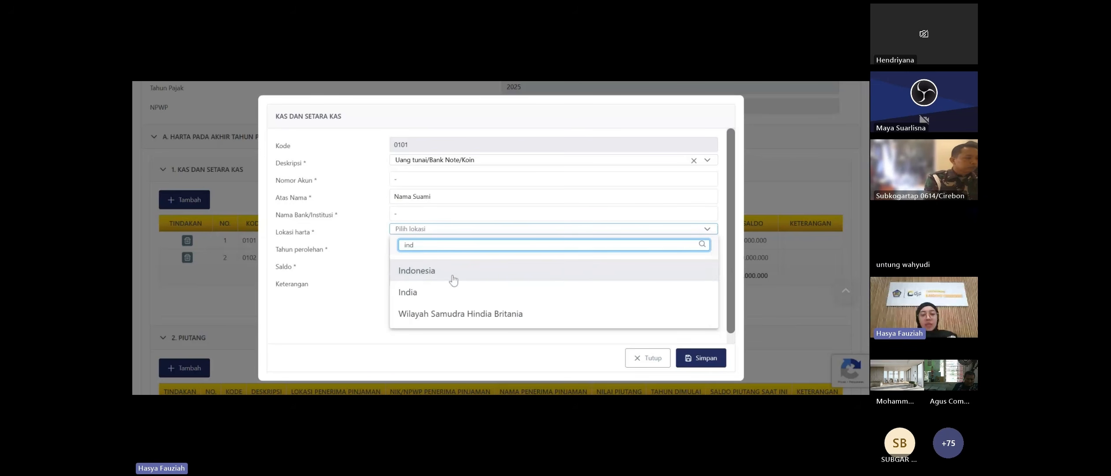
{"action": "left_click", "coordinate": [451, 276]}
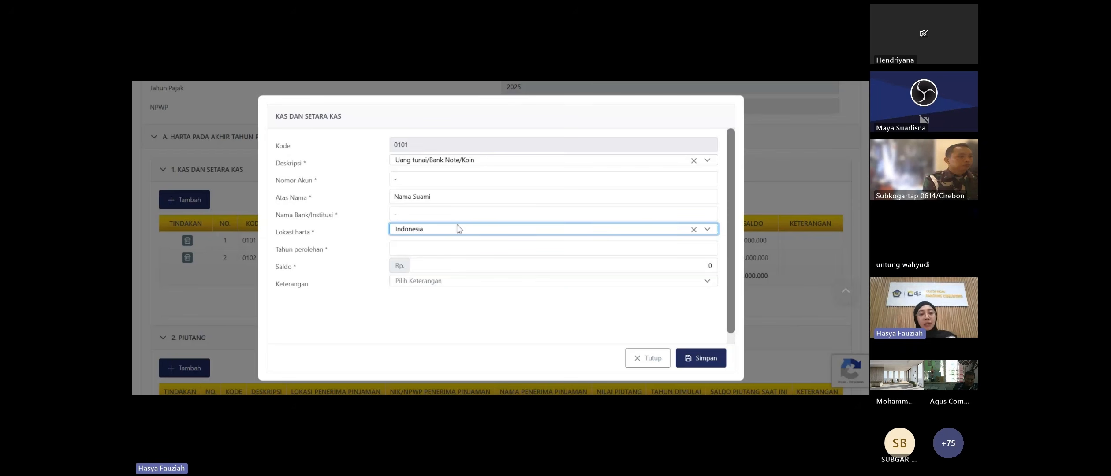
- Enter acquisition year 2025 and balance 10.000.000, leave remarks empty, and save the entry
{"action": "left_click", "coordinate": [450, 248]}
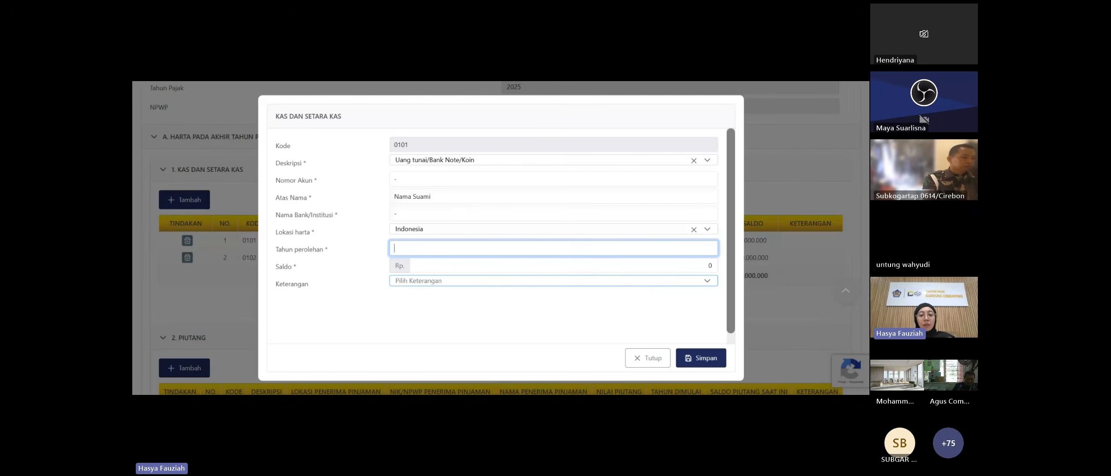
{"action": "type", "text": "202"}
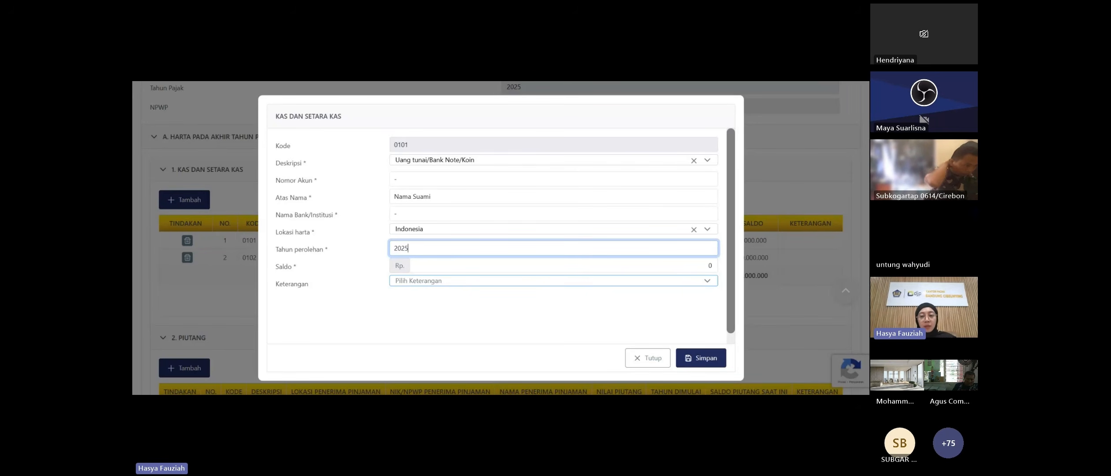
{"action": "type", "text": "5"}
{"action": "left_click", "coordinate": [710, 266]}
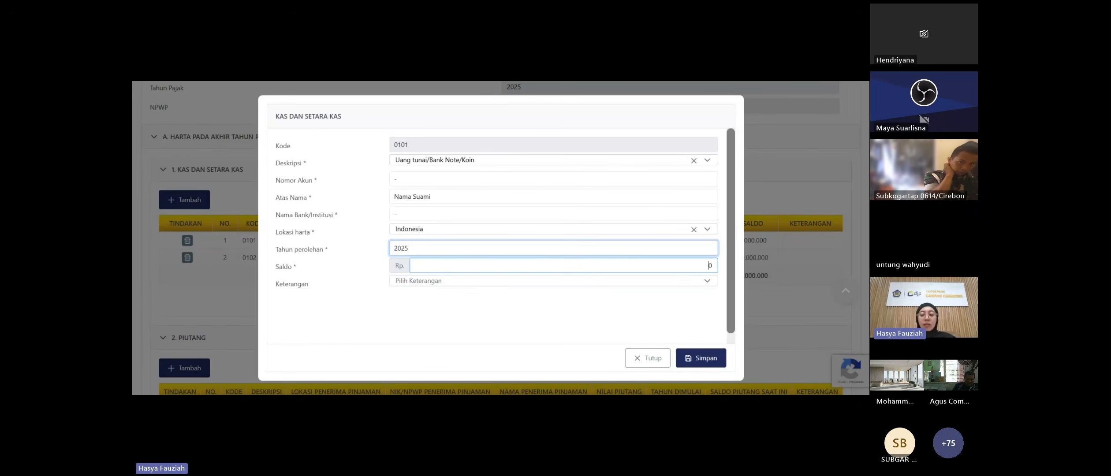
{"action": "type", "text": "1"}
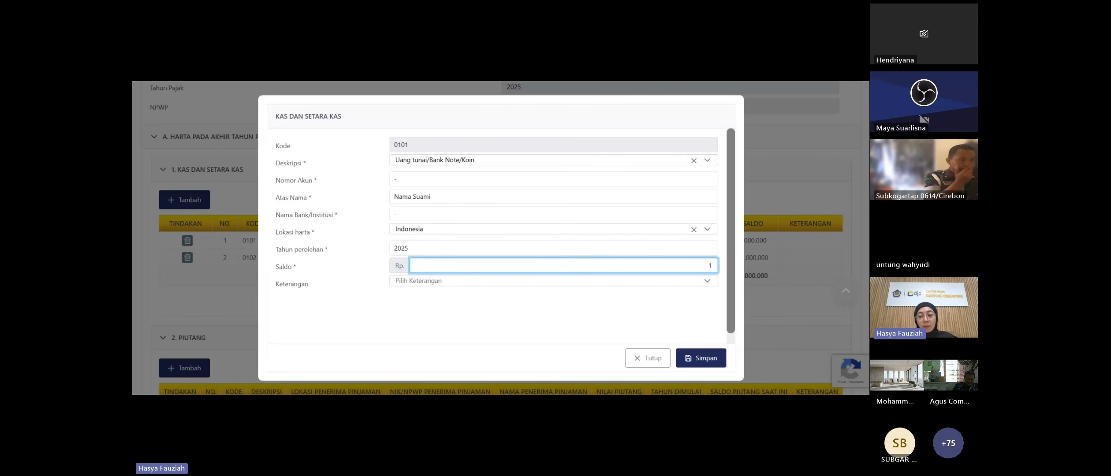
{"action": "type", "text": "01"}
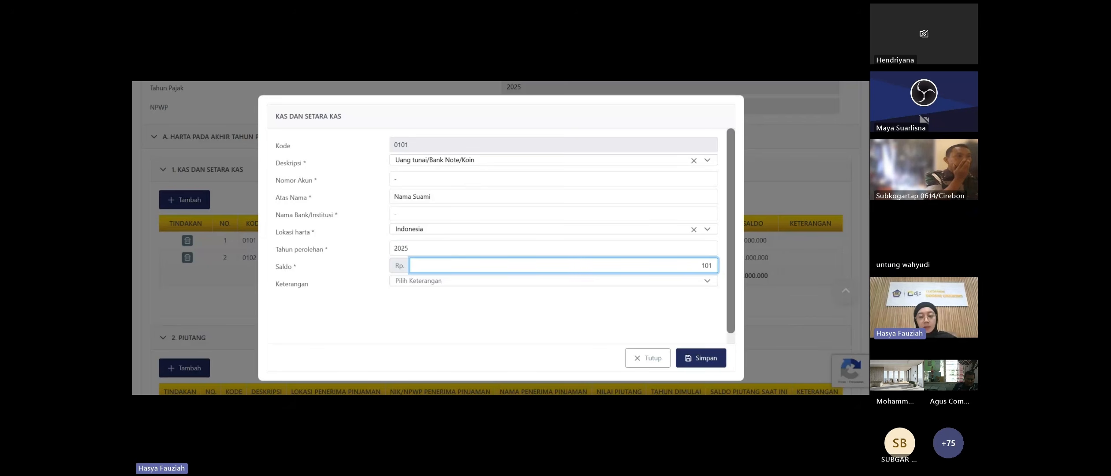
{"action": "type", "text": "00000"}
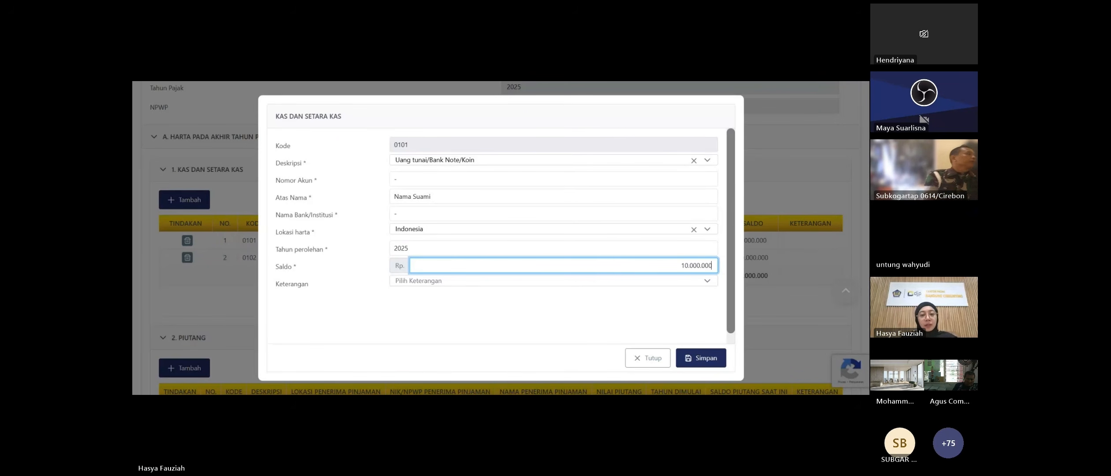
{"action": "left_click", "coordinate": [465, 297]}
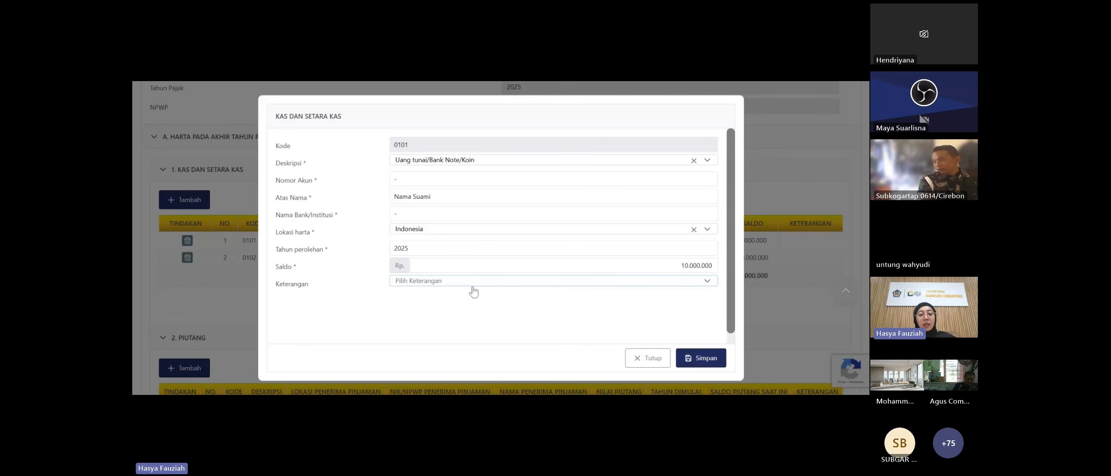
{"action": "left_click", "coordinate": [472, 284]}
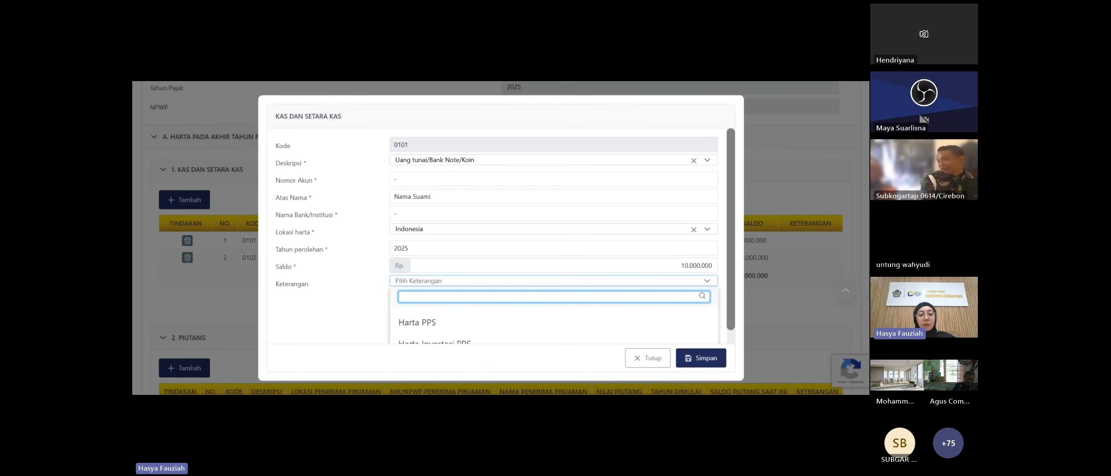
{"action": "scroll", "coordinate": [434, 273], "scroll_direction": "down", "scroll_amount": 1}
{"action": "left_click", "coordinate": [434, 270]}
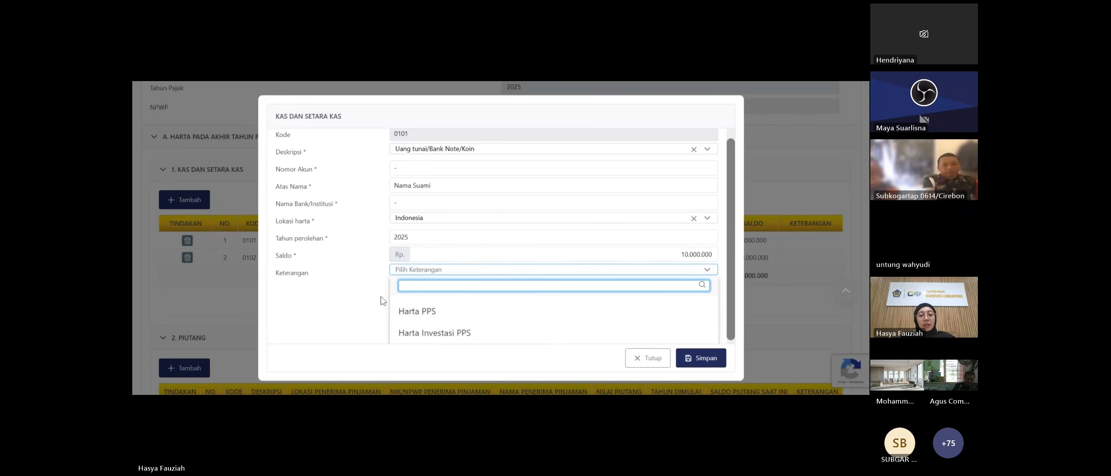
{"action": "left_click", "coordinate": [362, 300]}
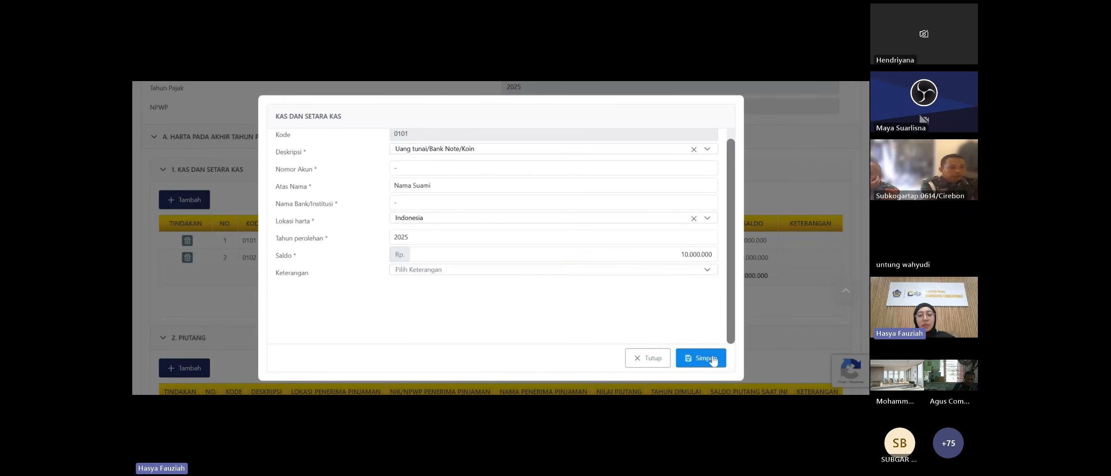
{"action": "left_click", "coordinate": [713, 361]}
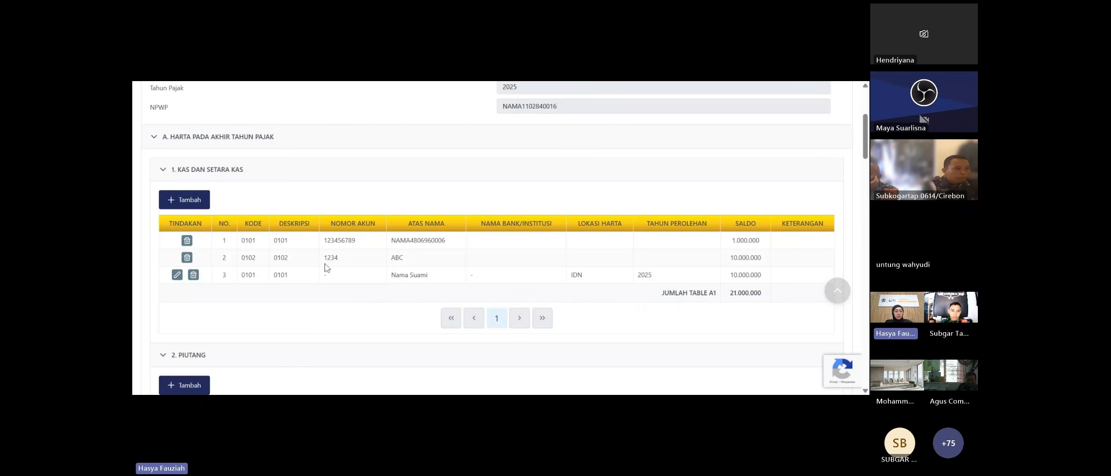
- Scroll to section B Utang pada Akhir Tahun Pajak showing loans of 10.000.000 and 5.000.000
{"action": "scroll", "coordinate": [337, 290], "scroll_direction": "down", "scroll_amount": 1}
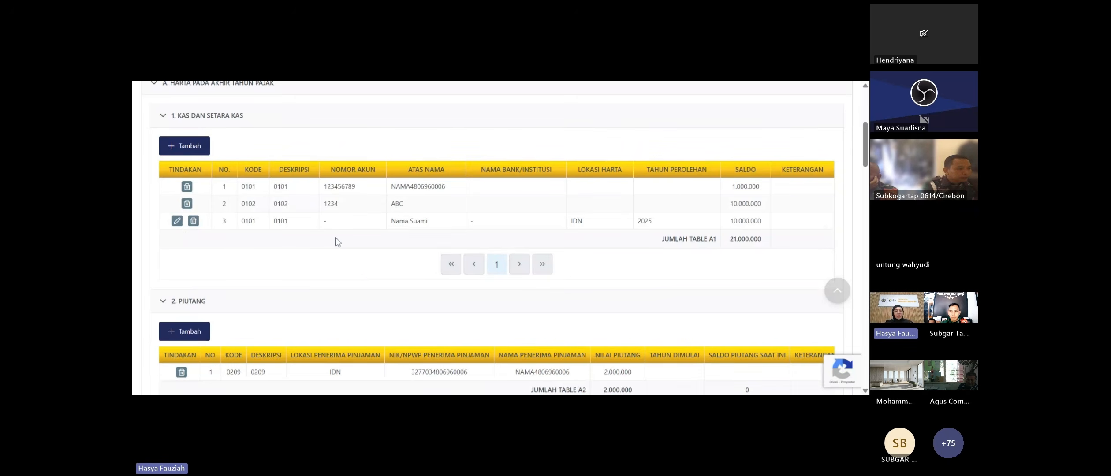
{"action": "scroll", "coordinate": [337, 242], "scroll_direction": "down", "scroll_amount": 4}
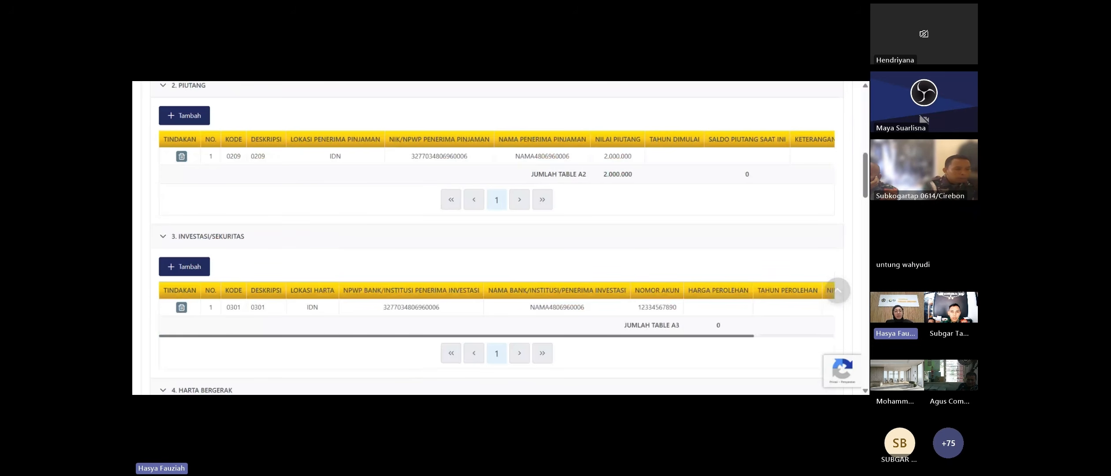
{"action": "scroll", "coordinate": [423, 162], "scroll_direction": "down", "scroll_amount": 1}
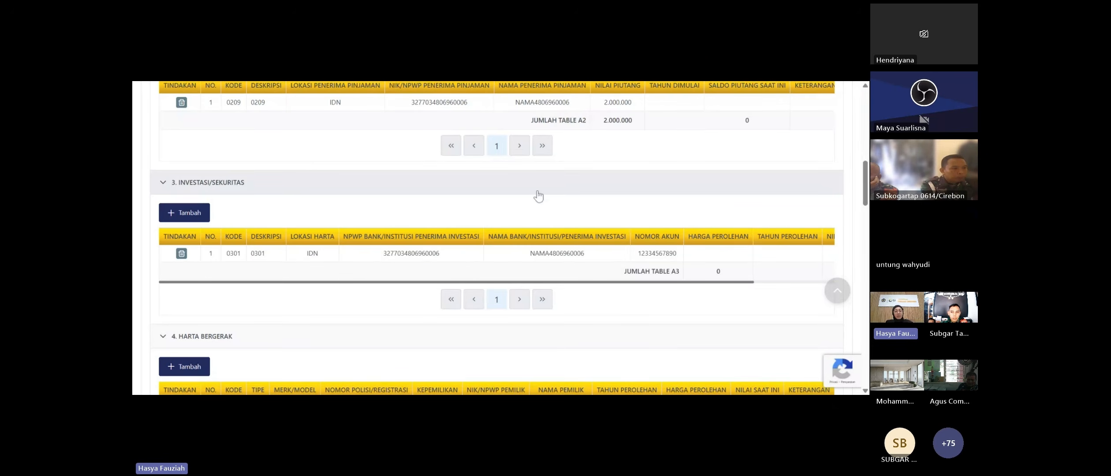
{"action": "scroll", "coordinate": [539, 194], "scroll_direction": "down", "scroll_amount": 9}
{"action": "scroll", "coordinate": [542, 181], "scroll_direction": "down", "scroll_amount": 3}
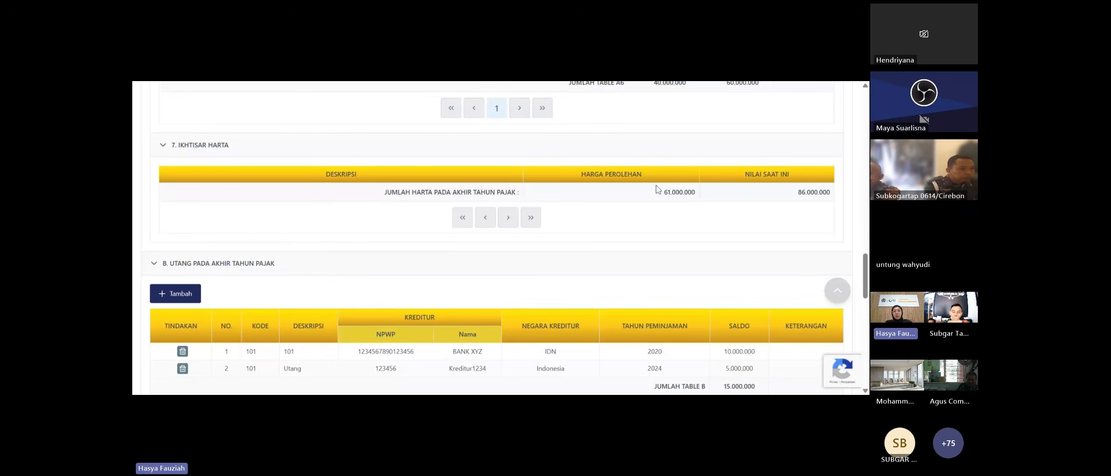
{"action": "scroll", "coordinate": [657, 190], "scroll_direction": "up", "scroll_amount": 2}
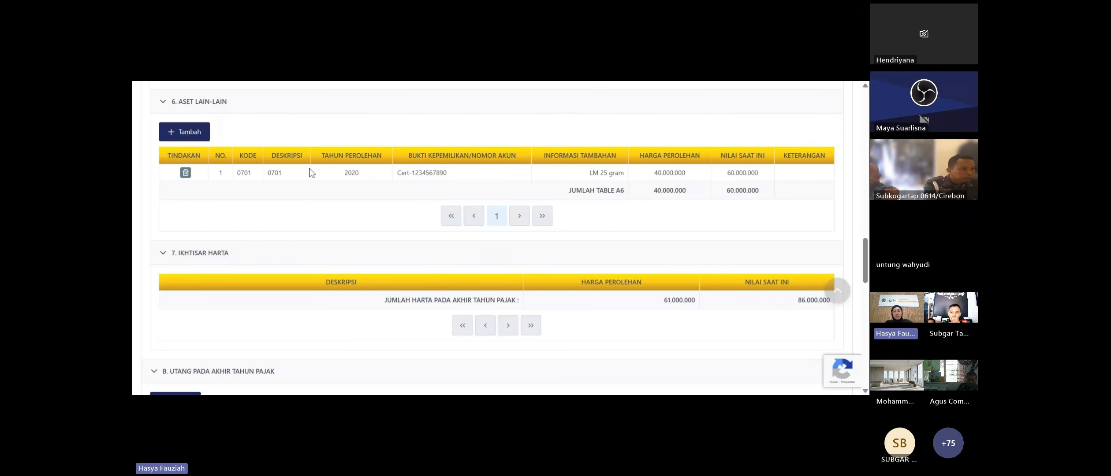
{"action": "scroll", "coordinate": [286, 171], "scroll_direction": "up", "scroll_amount": 1}
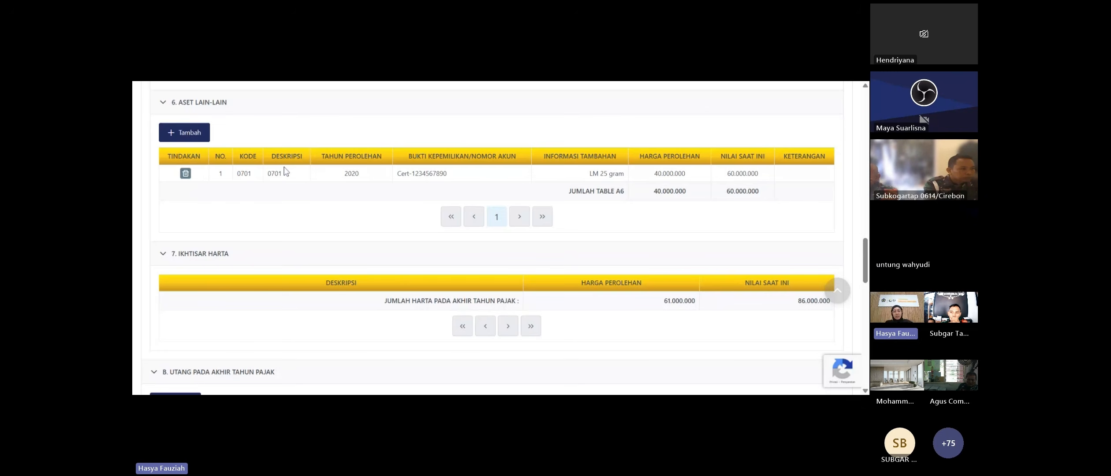
{"action": "scroll", "coordinate": [680, 176], "scroll_direction": "up", "scroll_amount": 4}
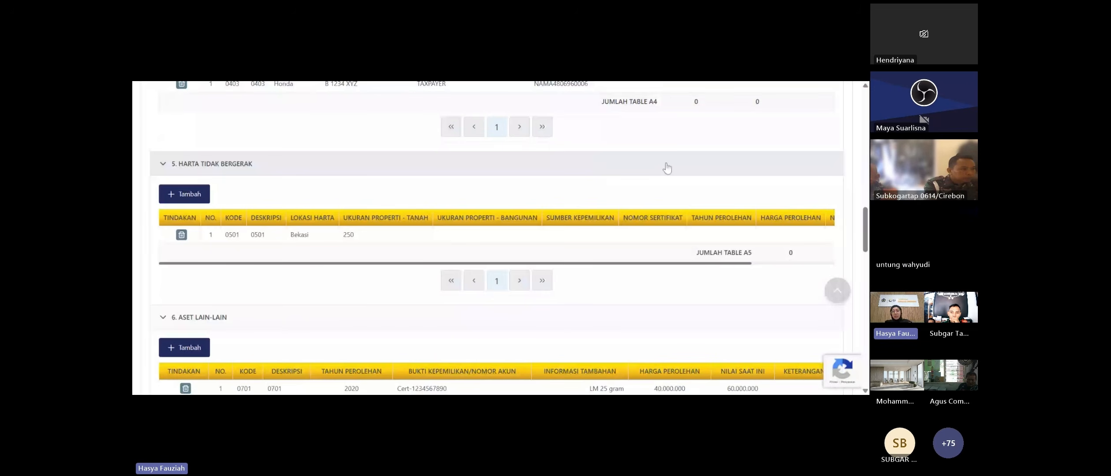
{"action": "scroll", "coordinate": [679, 181], "scroll_direction": "down", "scroll_amount": 1}
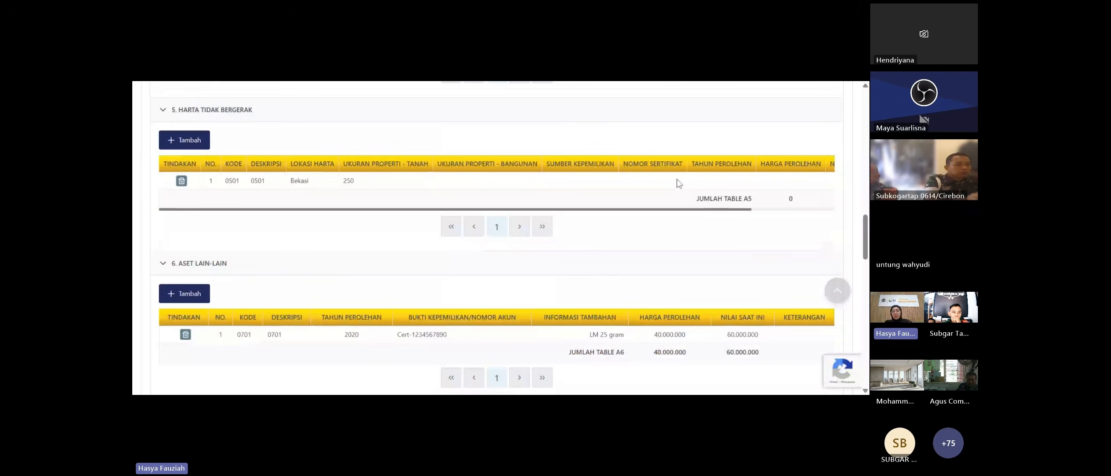
{"action": "scroll", "coordinate": [678, 179], "scroll_direction": "down", "scroll_amount": 1}
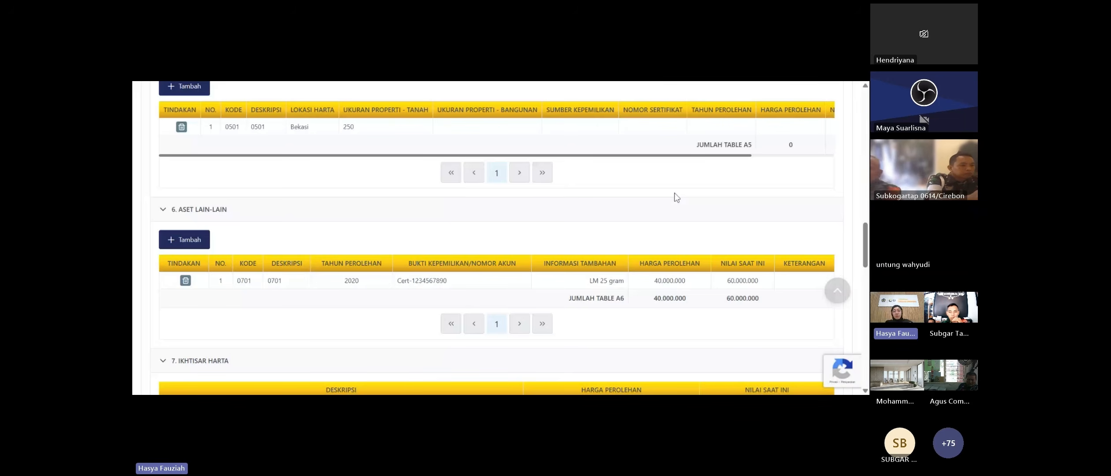
{"action": "scroll", "coordinate": [676, 197], "scroll_direction": "down", "scroll_amount": 2}
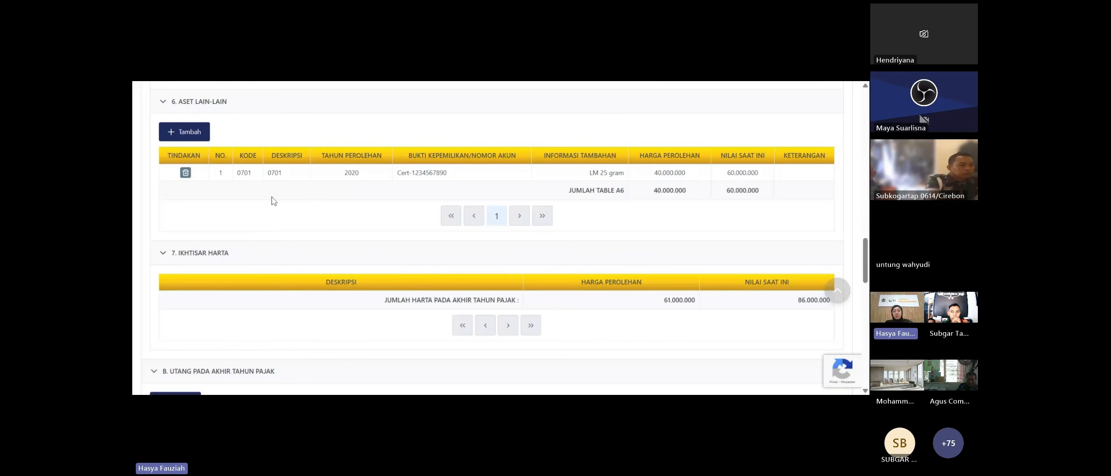
{"action": "scroll", "coordinate": [677, 197], "scroll_direction": "up", "scroll_amount": 1}
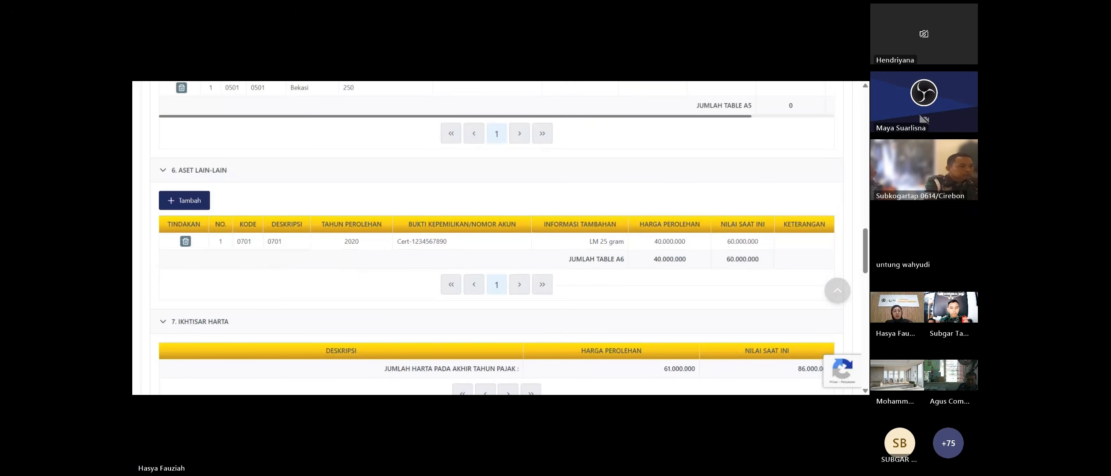
{"action": "scroll", "coordinate": [440, 210], "scroll_direction": "up", "scroll_amount": 2}
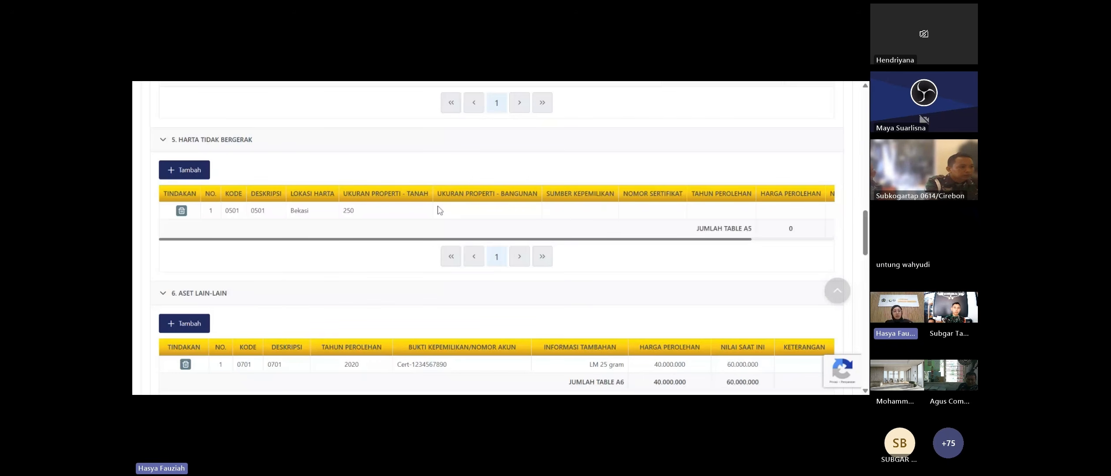
{"action": "scroll", "coordinate": [440, 211], "scroll_direction": "up", "scroll_amount": 1}
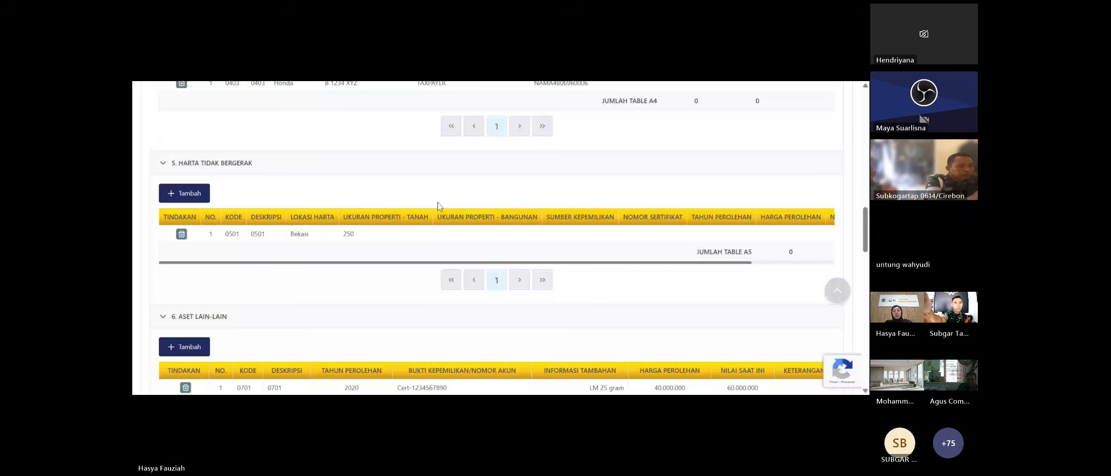
{"action": "scroll", "coordinate": [695, 235], "scroll_direction": "down", "scroll_amount": 10}
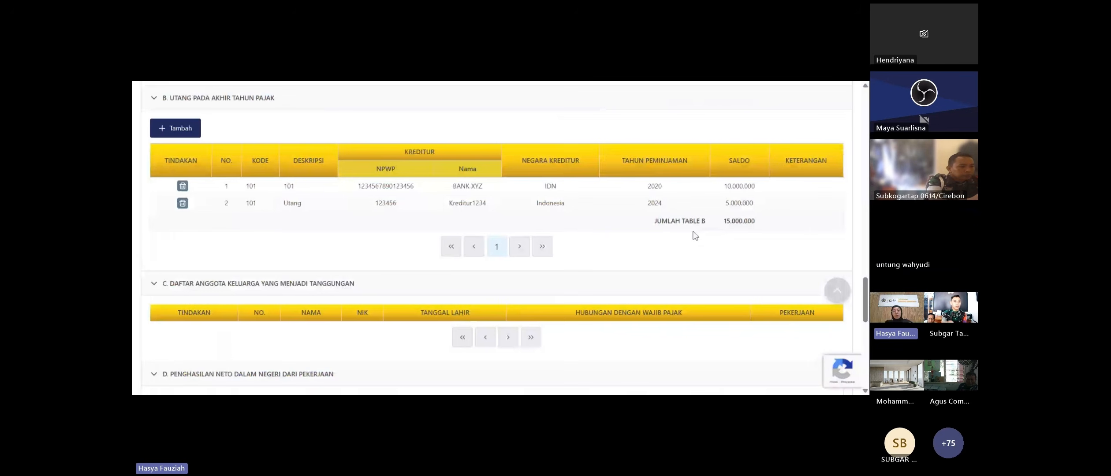
{"action": "scroll", "coordinate": [695, 235], "scroll_direction": "up", "scroll_amount": 4}
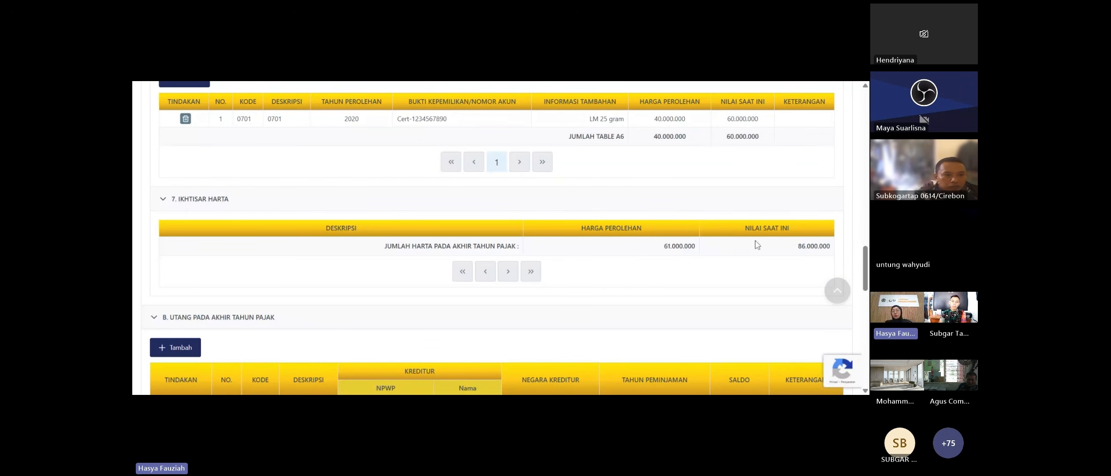
{"action": "scroll", "coordinate": [756, 237], "scroll_direction": "down", "scroll_amount": 1}
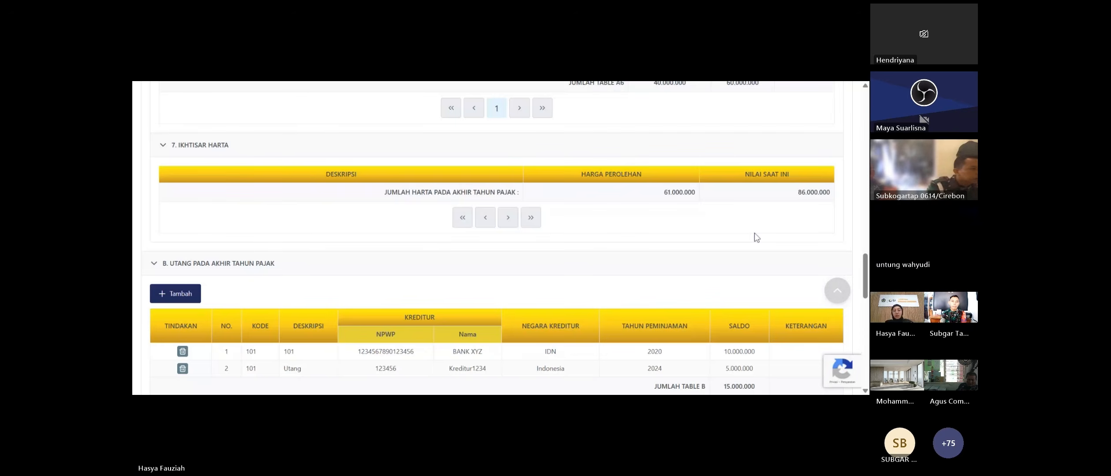
{"action": "scroll", "coordinate": [754, 232], "scroll_direction": "down", "scroll_amount": 2}
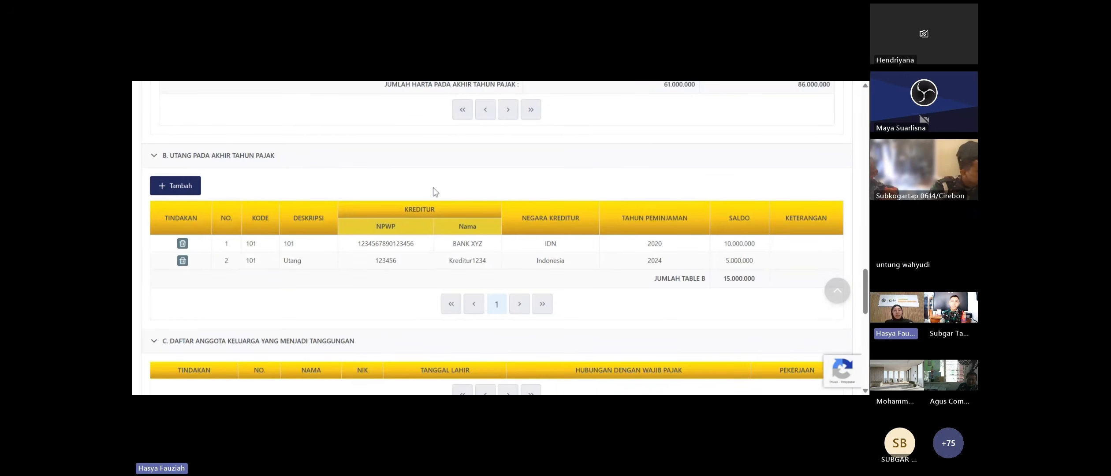
{"action": "scroll", "coordinate": [433, 189], "scroll_direction": "down", "scroll_amount": 1}
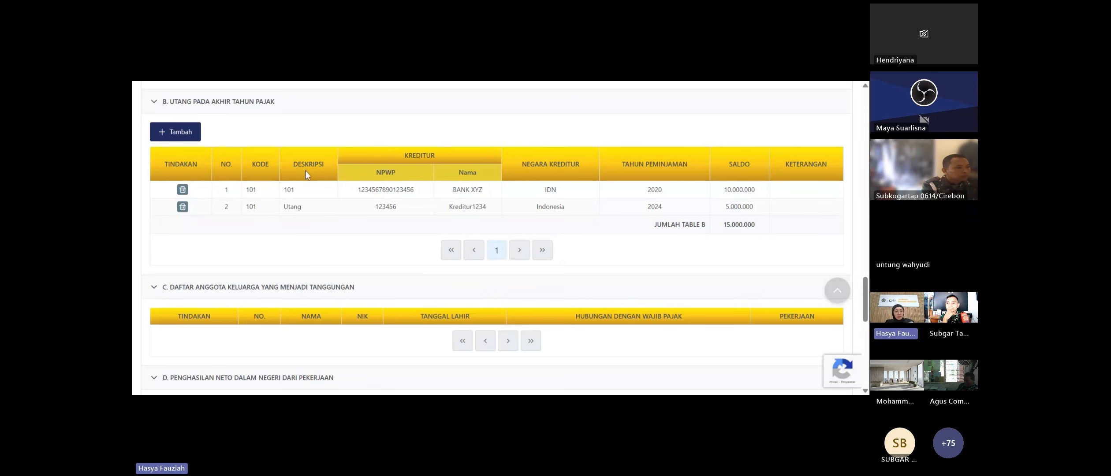
{"action": "left_click", "coordinate": [186, 138]}
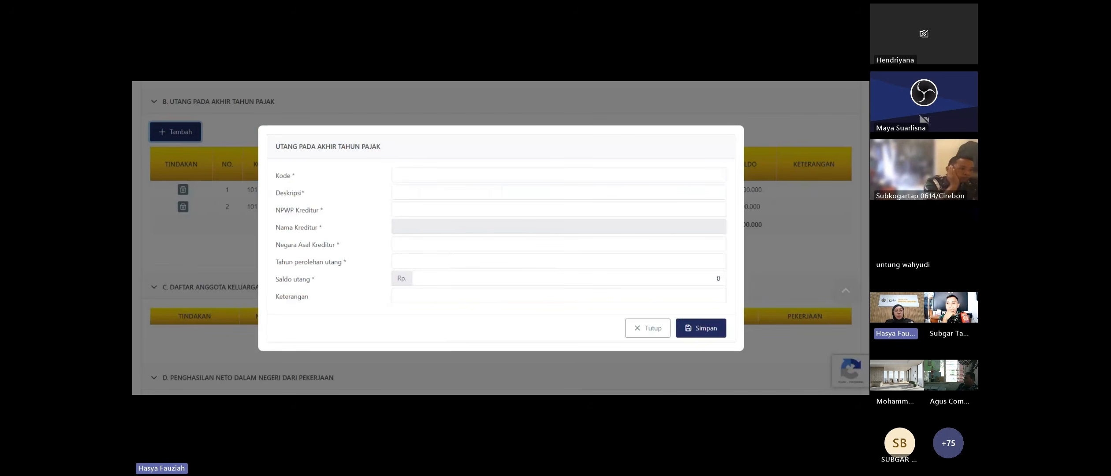
{"action": "left_click", "coordinate": [501, 175]}
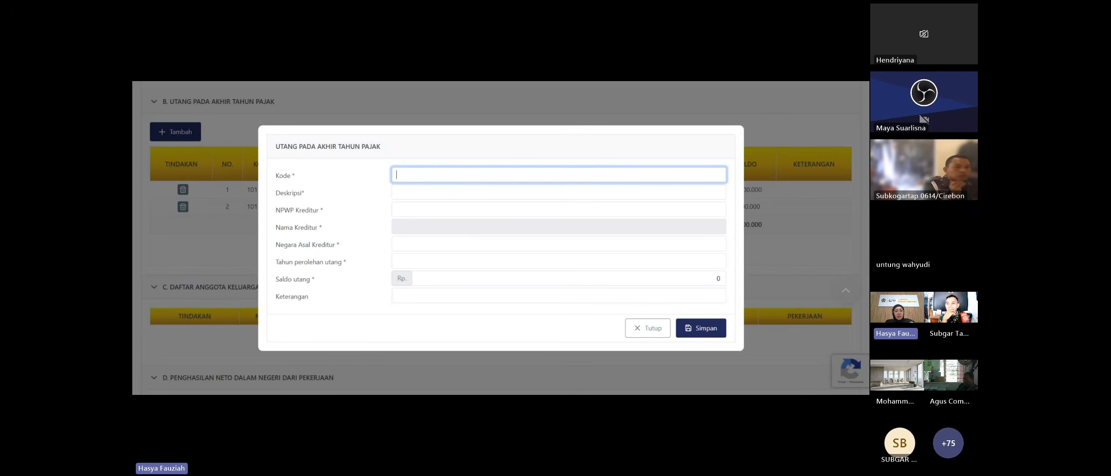
{"action": "left_click", "coordinate": [502, 193]}
{"action": "left_click", "coordinate": [414, 165]}
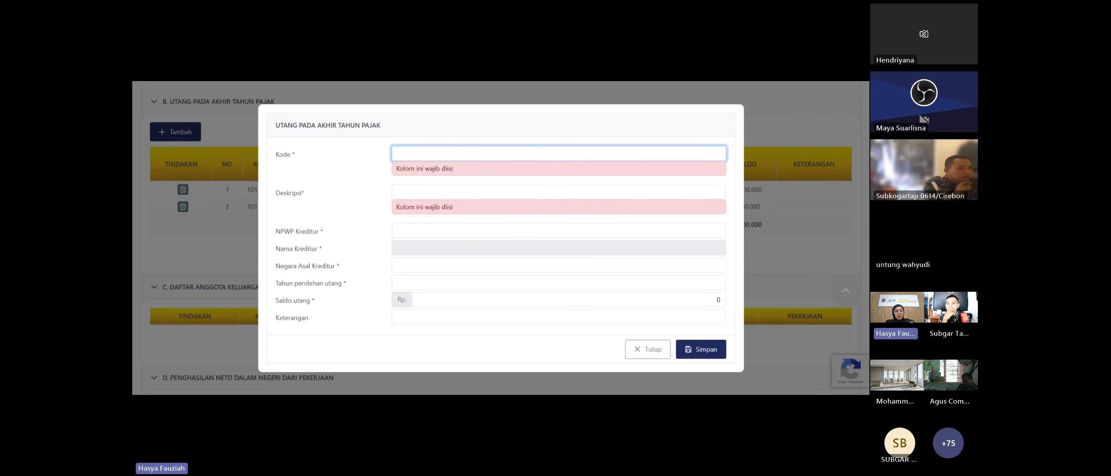
{"action": "type", "text": "Utang"}
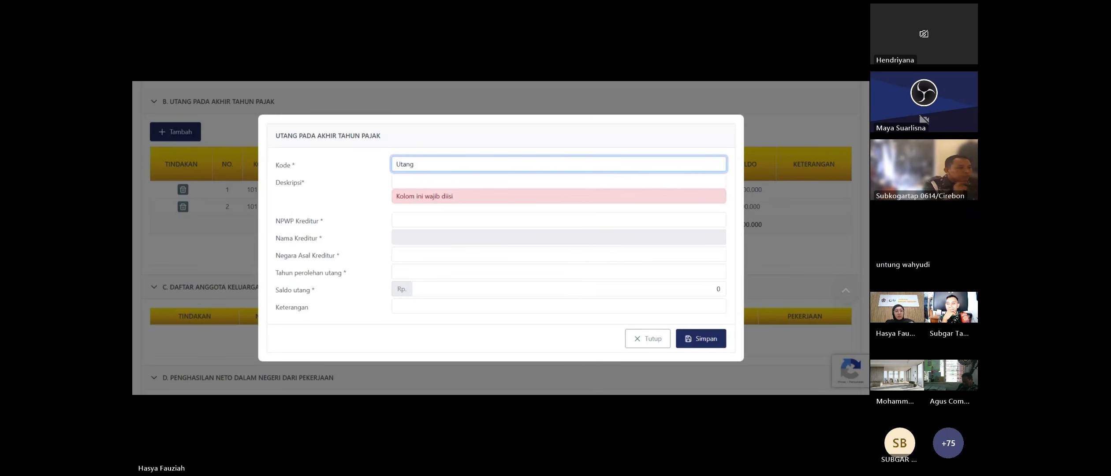
{"action": "type", "text": " Bank"}
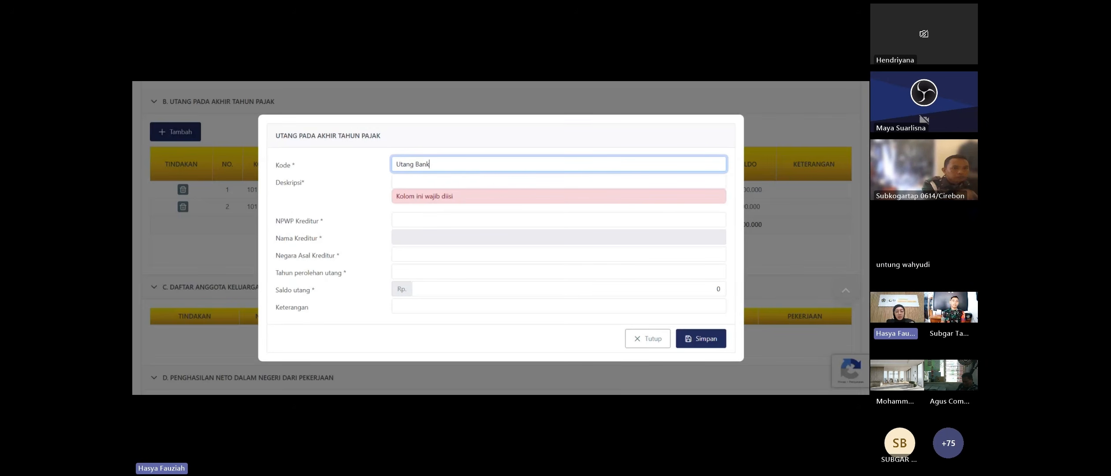
{"action": "left_click", "coordinate": [396, 181]}
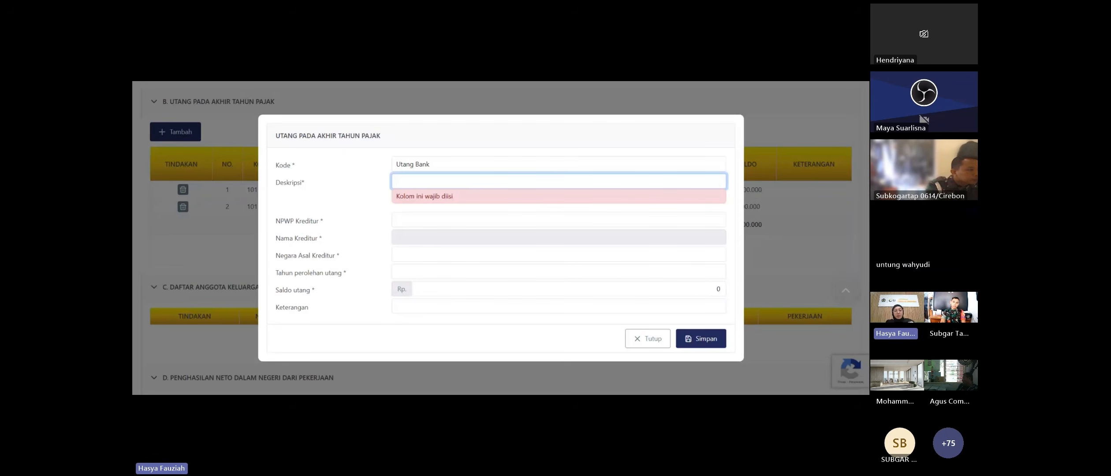
{"action": "type", "text": "Utang Bank"}
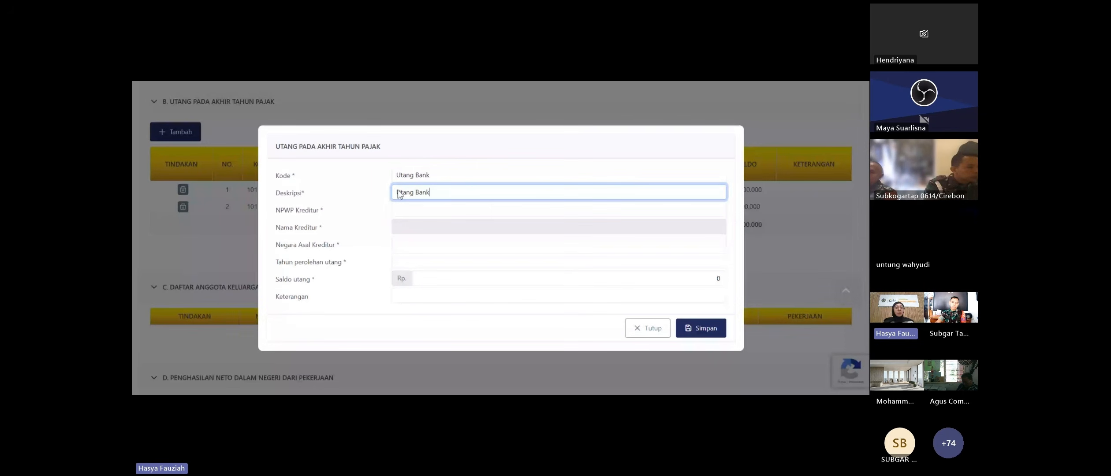
{"action": "key", "text": "Tab"}
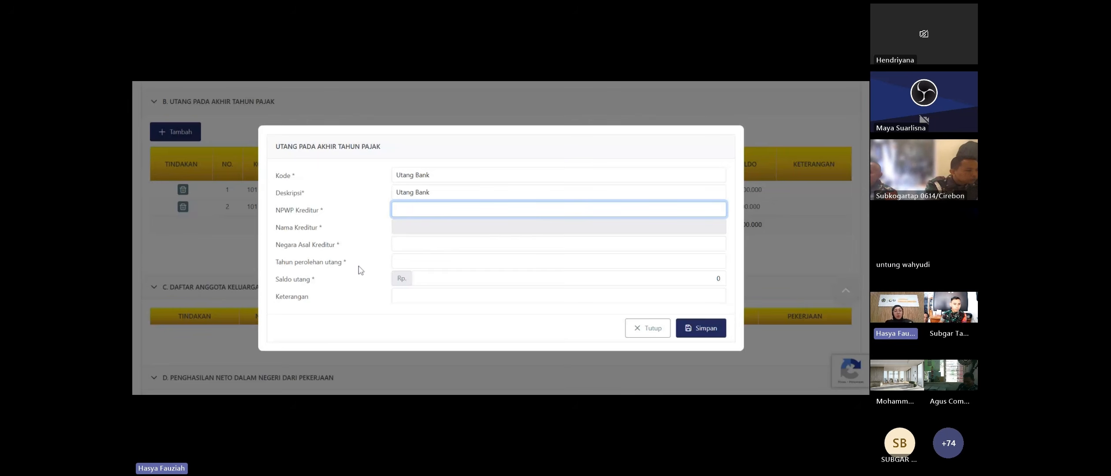
{"action": "left_click", "coordinate": [644, 329]}
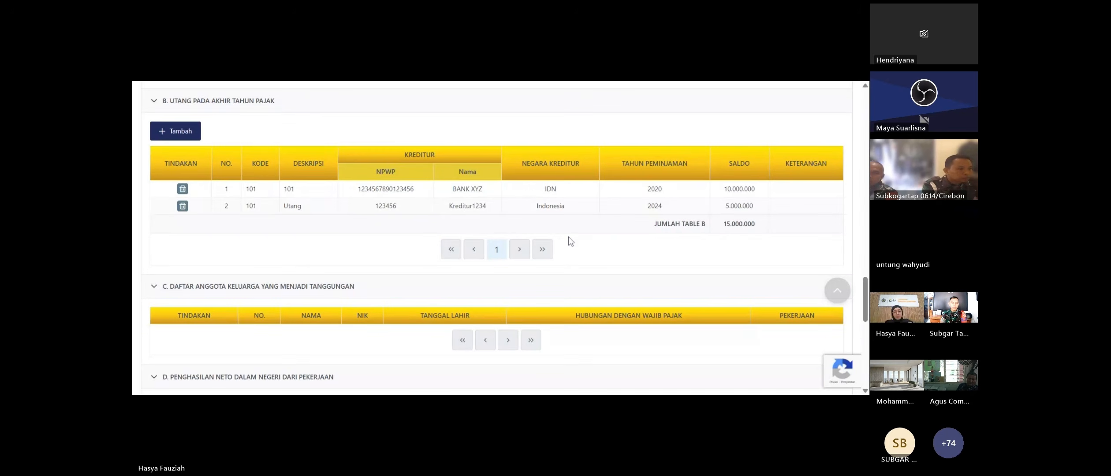
- Scroll to section D showing two employers with net incomes of 4.900.000 and 234.000.000
{"action": "scroll", "coordinate": [568, 242], "scroll_direction": "down", "scroll_amount": 2}
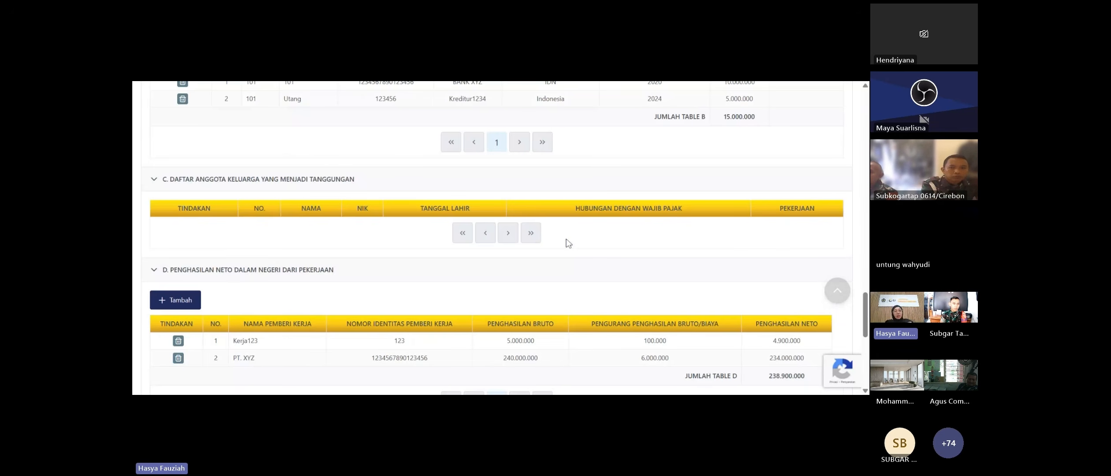
{"action": "scroll", "coordinate": [178, 131], "scroll_direction": "down", "scroll_amount": 1}
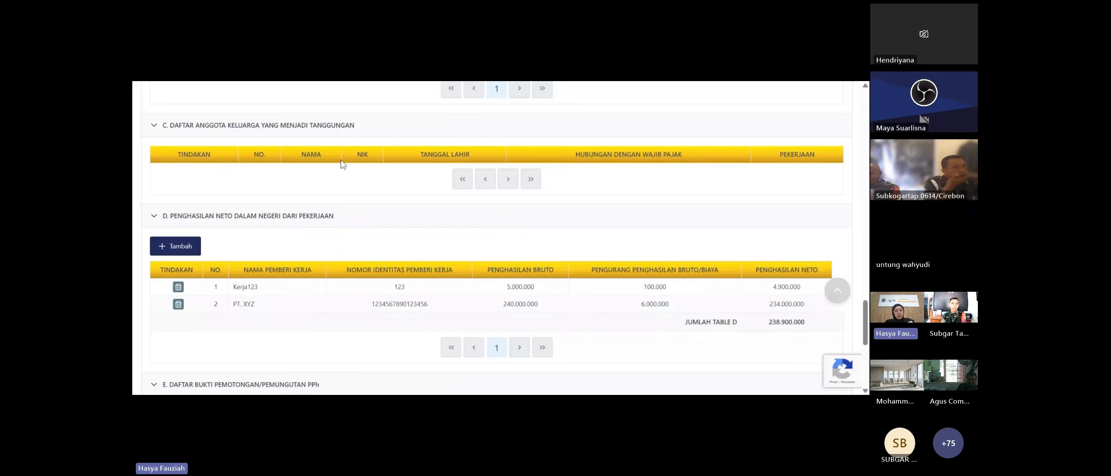
{"action": "scroll", "coordinate": [344, 157], "scroll_direction": "up", "scroll_amount": 1}
{"action": "scroll", "coordinate": [341, 164], "scroll_direction": "down", "scroll_amount": 1}
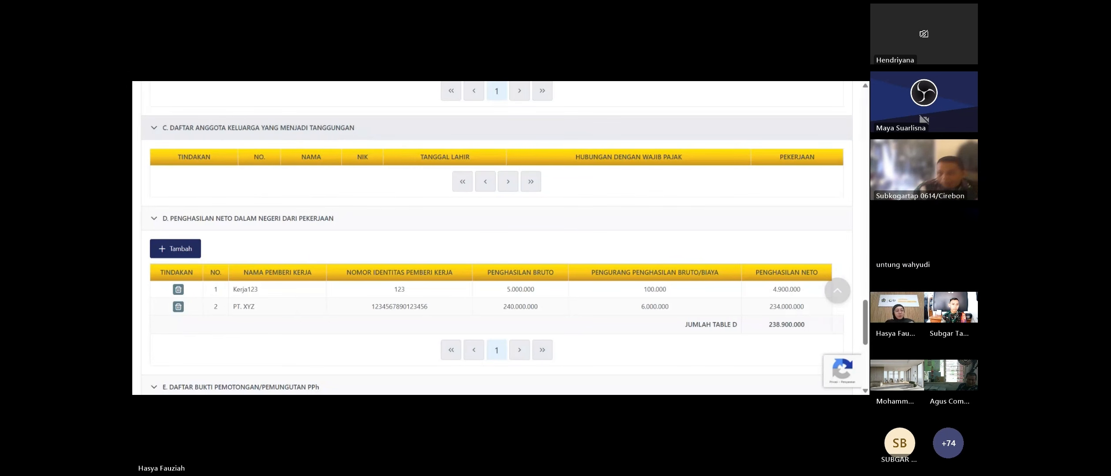
{"action": "scroll", "coordinate": [260, 123], "scroll_direction": "down", "scroll_amount": 1}
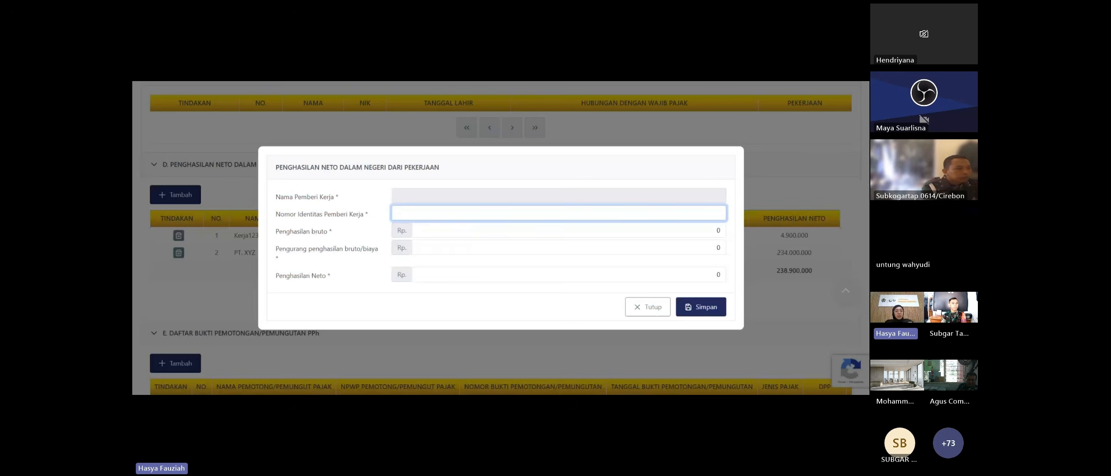
{"action": "left_click", "coordinate": [184, 195]}
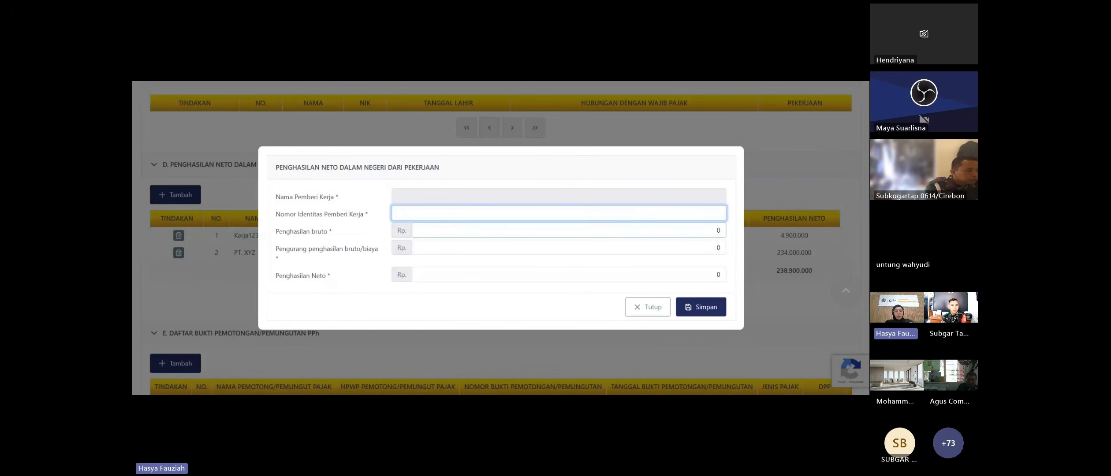
{"action": "key", "text": "Tab"}
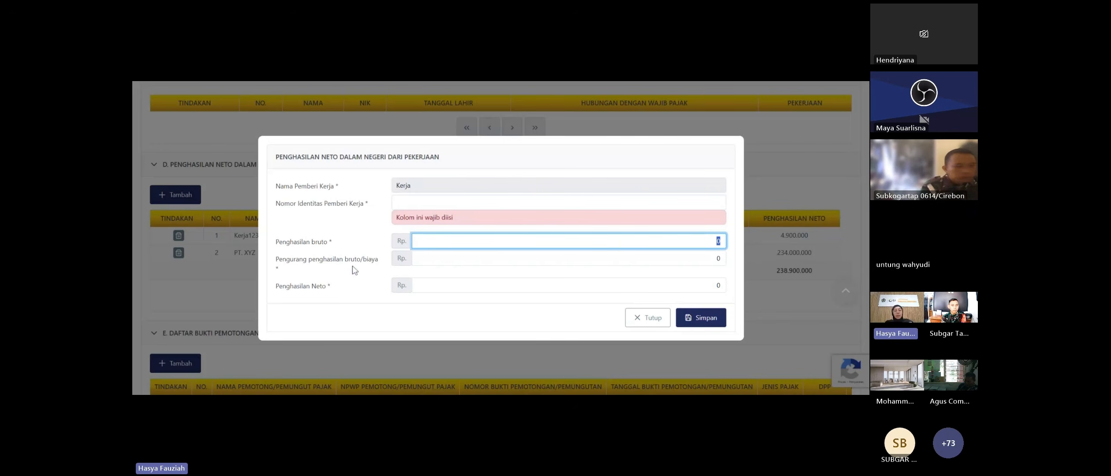
{"action": "key", "text": "Tab"}
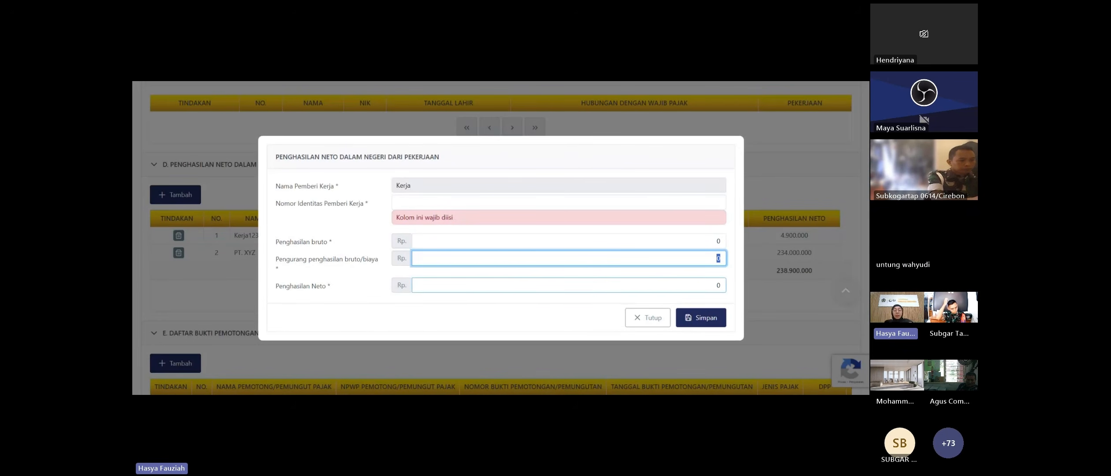
{"action": "key", "text": "Tab"}
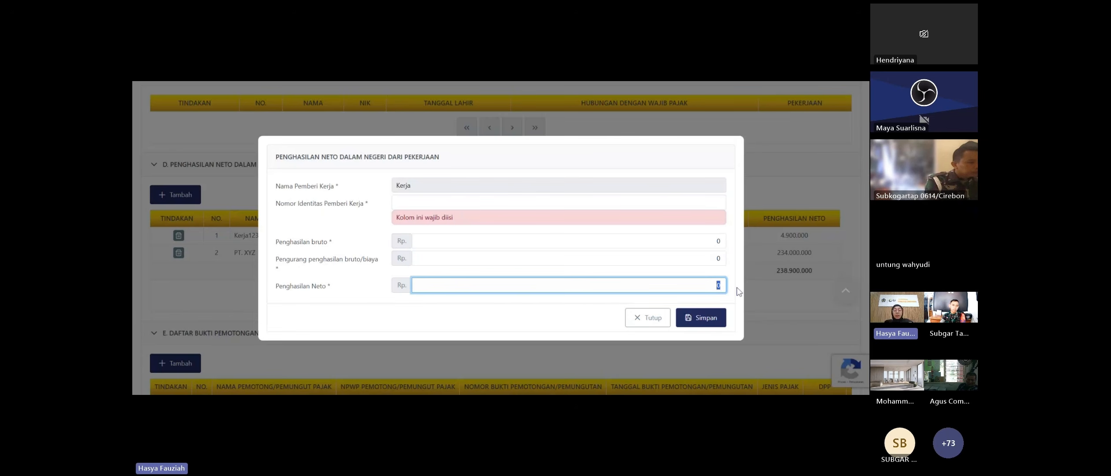
{"action": "left_click", "coordinate": [666, 321]}
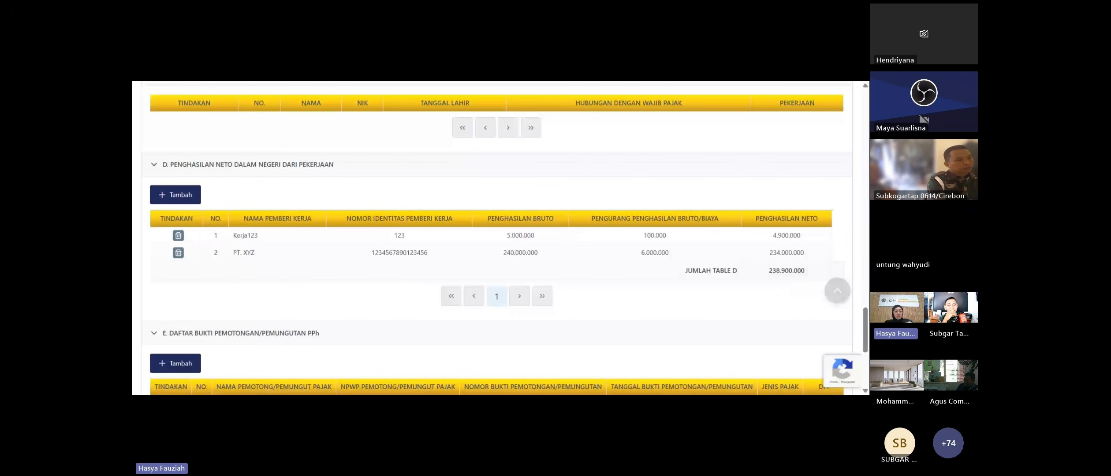
- Scroll to section E showing the PT. XYZ PPh Pasal 21 slip and the Simpan konsep button
{"action": "scroll", "coordinate": [406, 257], "scroll_direction": "down", "scroll_amount": 1}
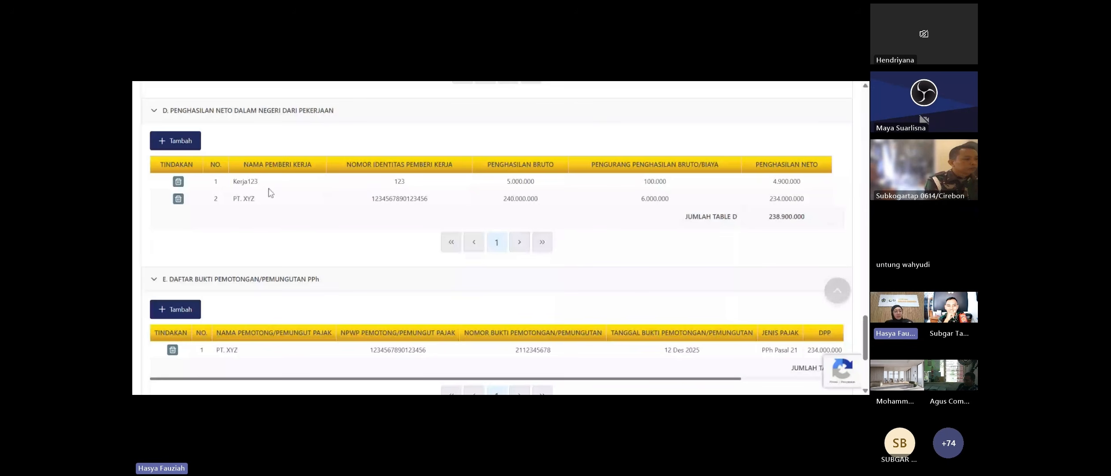
{"action": "scroll", "coordinate": [268, 188], "scroll_direction": "up", "scroll_amount": 1}
{"action": "scroll", "coordinate": [269, 188], "scroll_direction": "down", "scroll_amount": 3}
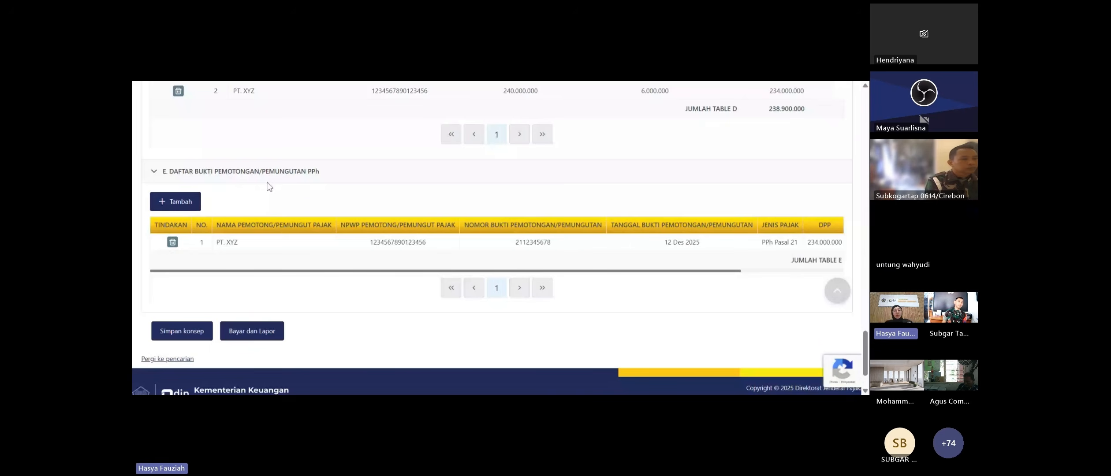
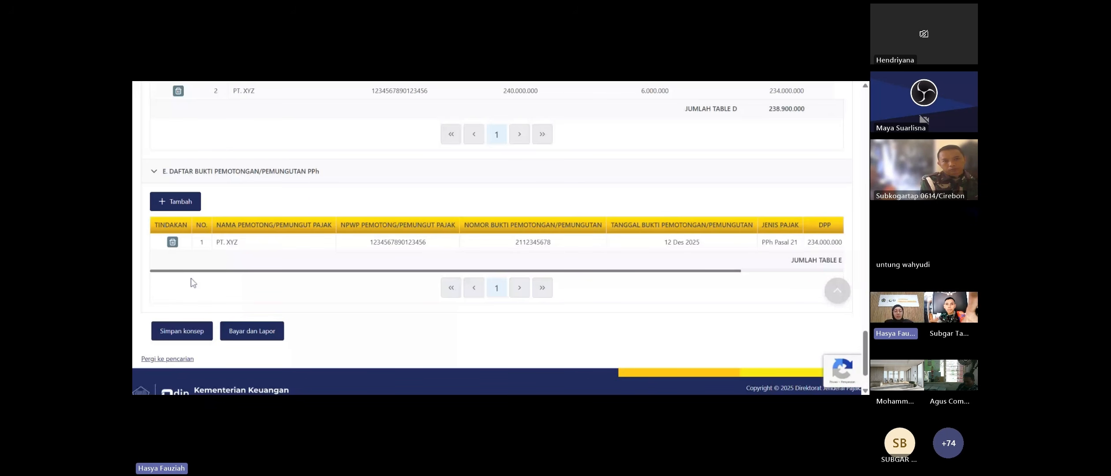
- Start a new table E withholding slip, try dates 17/12/2025 and 18/12/2025, then discard it
{"action": "left_click", "coordinate": [175, 201]}
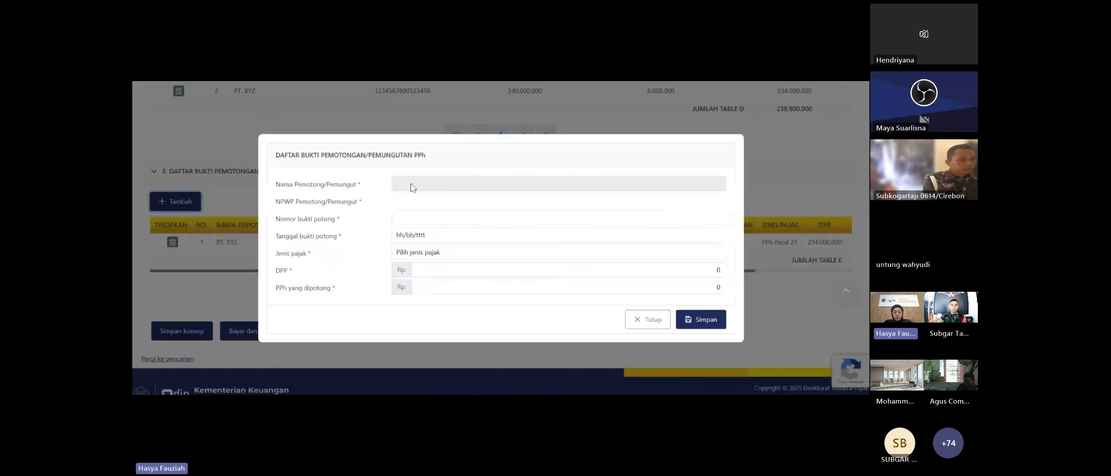
{"action": "left_click", "coordinate": [397, 218]}
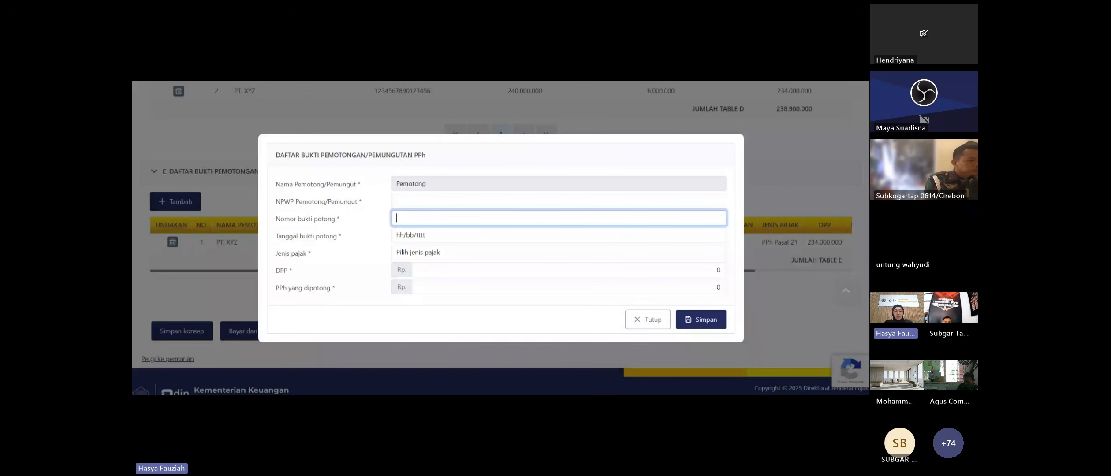
{"action": "left_click", "coordinate": [435, 241]}
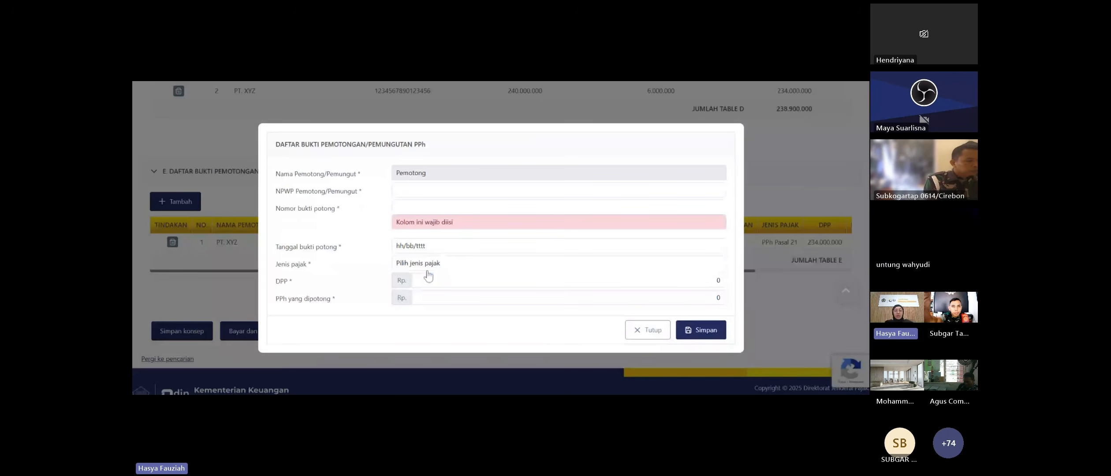
{"action": "left_click", "coordinate": [448, 234]}
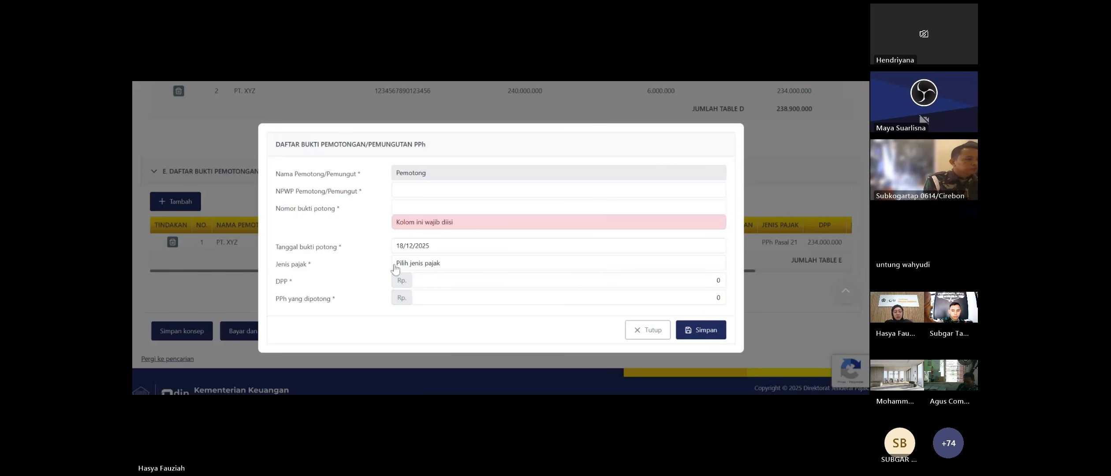
{"action": "left_click", "coordinate": [426, 249]}
{"action": "left_click", "coordinate": [432, 203]}
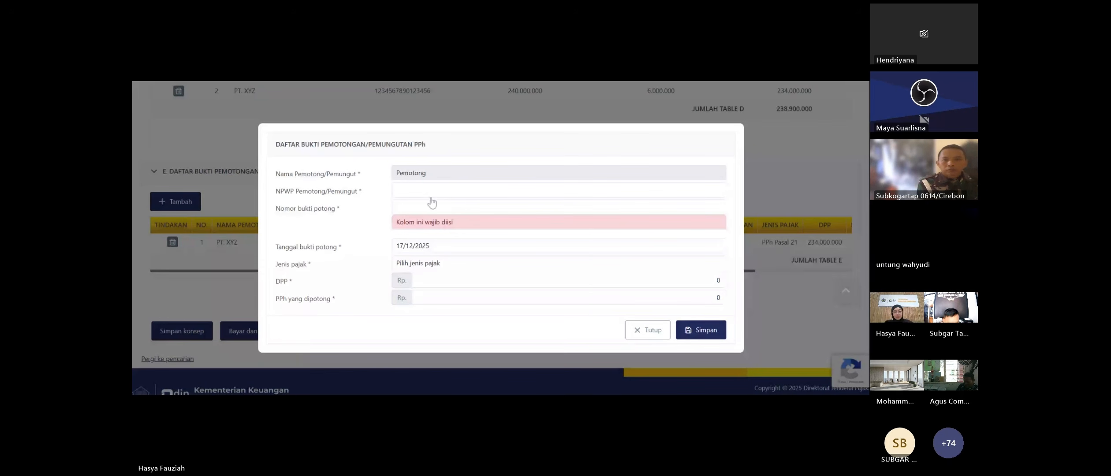
{"action": "left_click", "coordinate": [514, 191]}
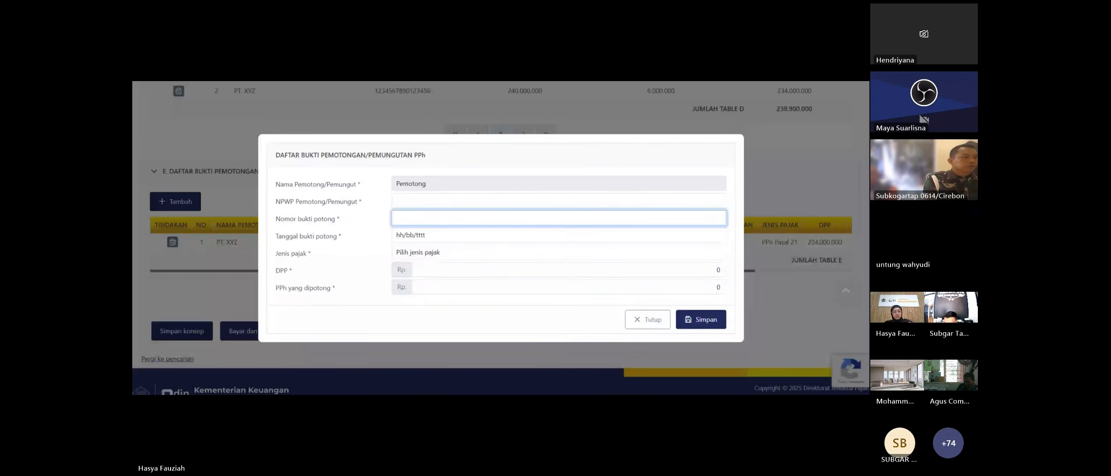
{"action": "left_click", "coordinate": [410, 239]}
{"action": "left_click", "coordinate": [579, 315]}
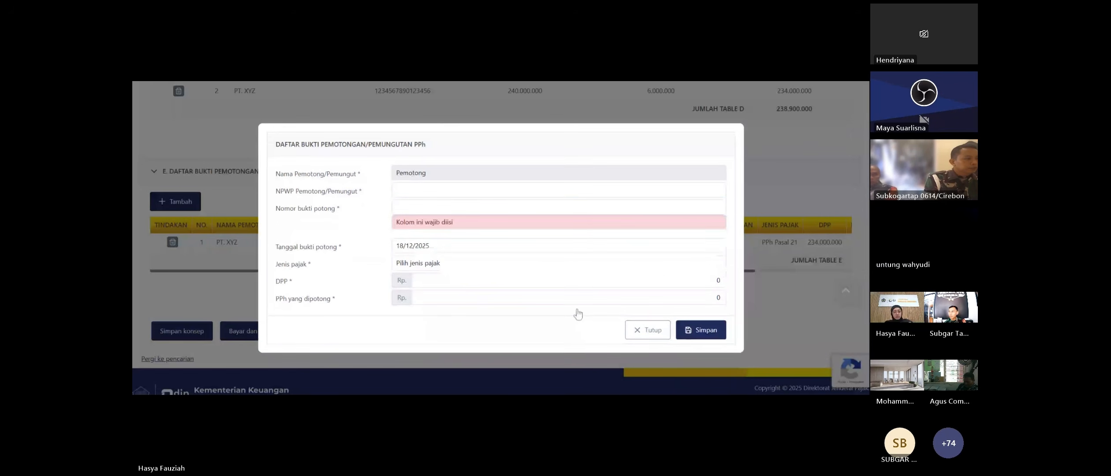
{"action": "left_click", "coordinate": [647, 331]}
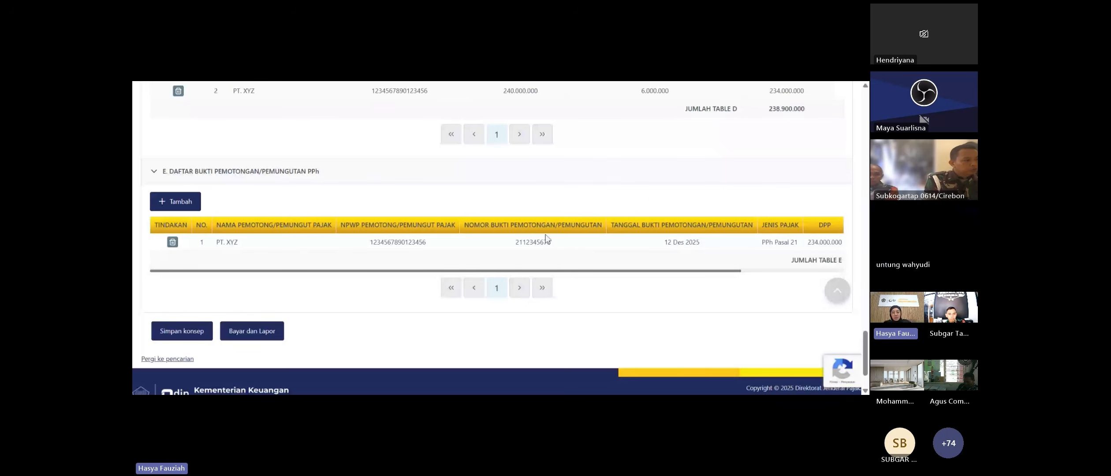
- Check table E's PPh column totalling 21.000.000 and save the return as a draft
{"action": "scroll", "coordinate": [665, 281], "scroll_direction": "right", "scroll_amount": 5}
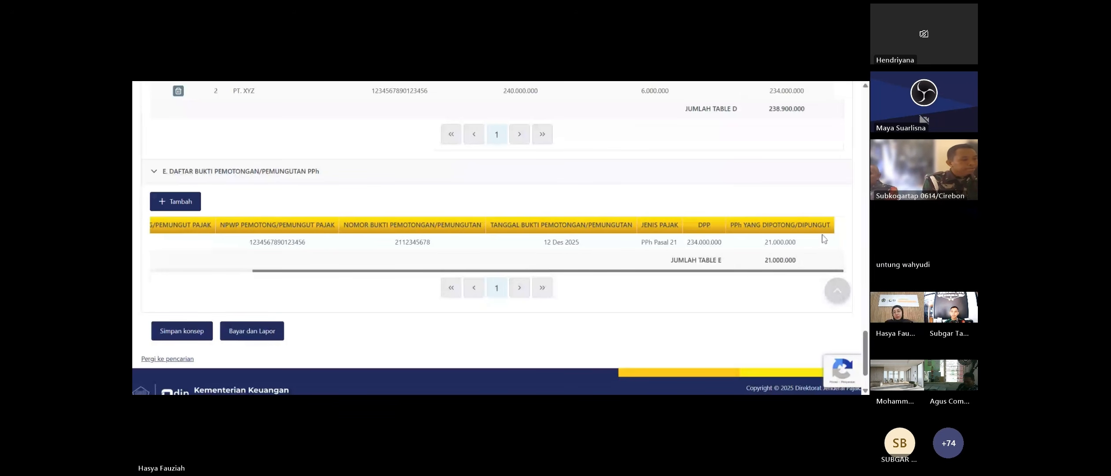
{"action": "scroll", "coordinate": [665, 277], "scroll_direction": "left", "scroll_amount": 1}
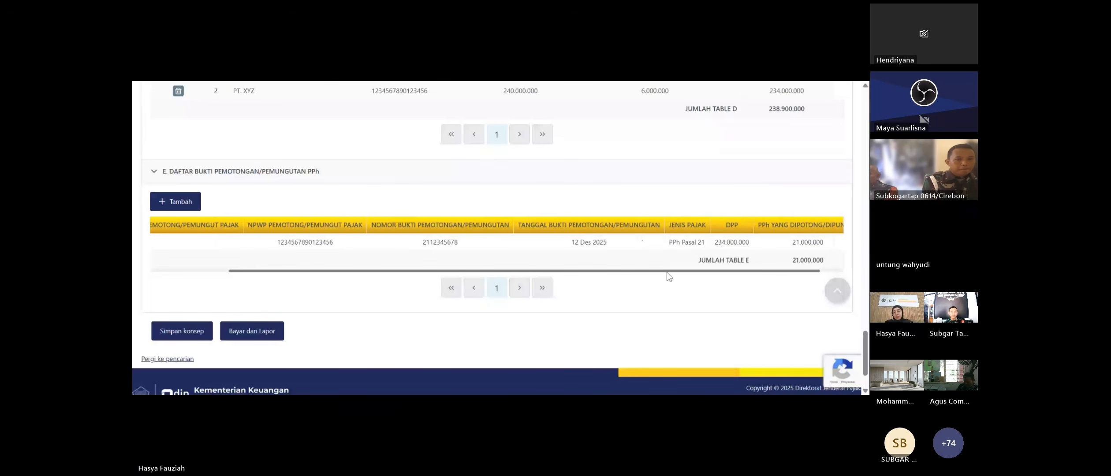
{"action": "scroll", "coordinate": [664, 276], "scroll_direction": "left", "scroll_amount": 3}
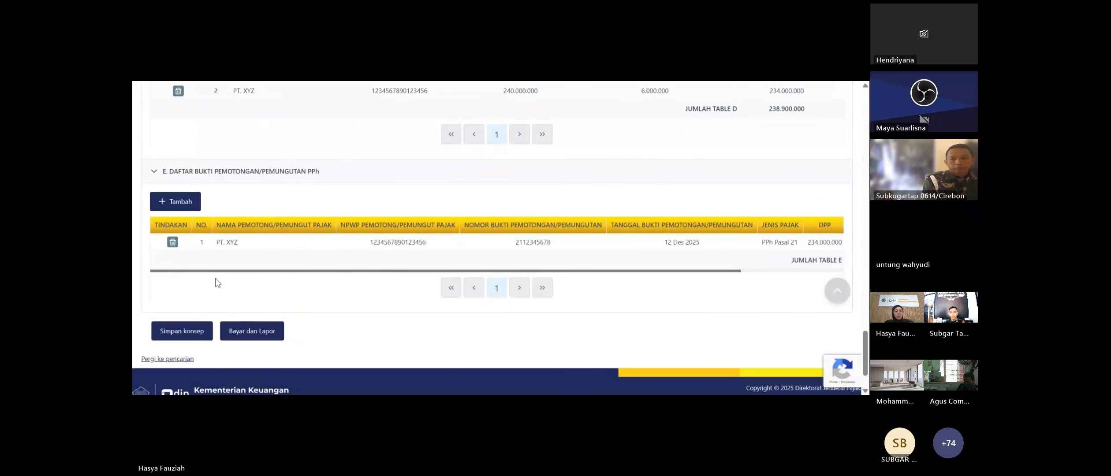
{"action": "left_click", "coordinate": [197, 334]}
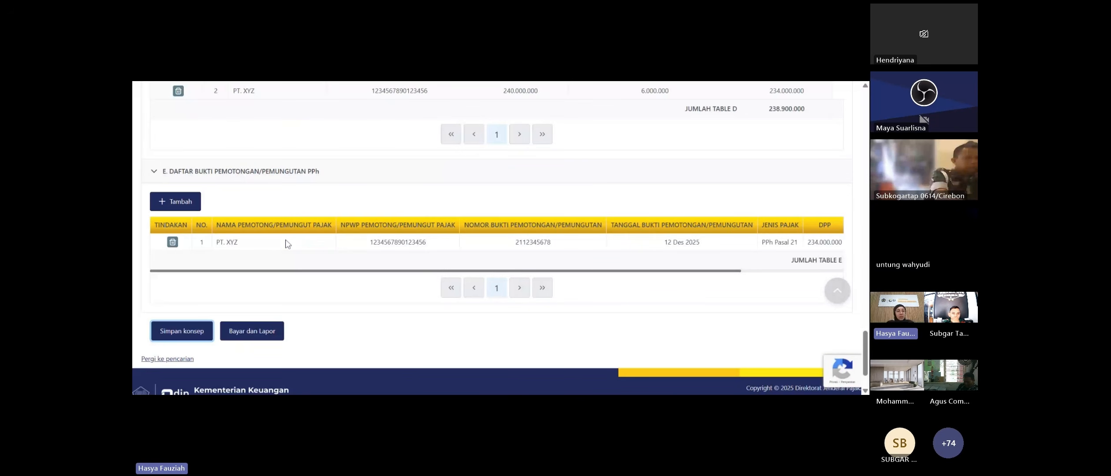
{"action": "scroll", "coordinate": [288, 244], "scroll_direction": "up", "scroll_amount": 20}
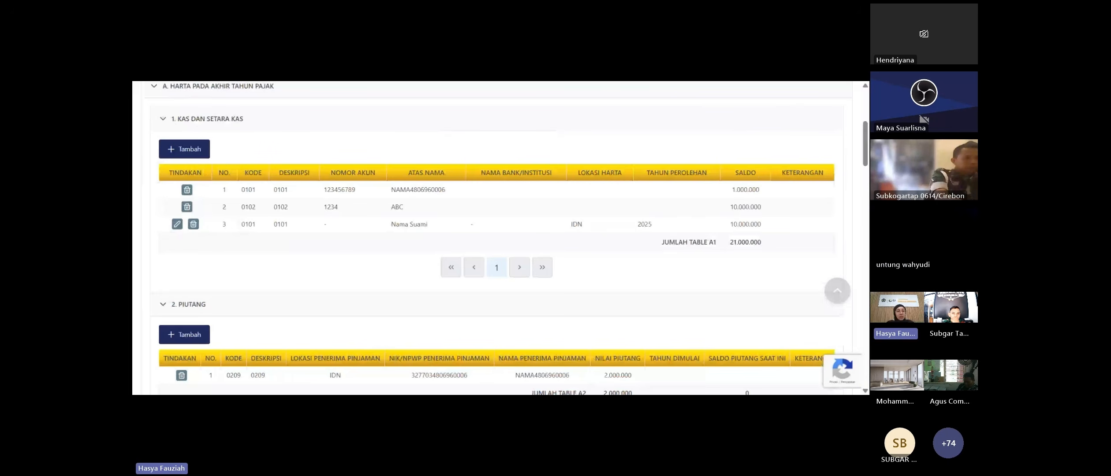
{"action": "scroll", "coordinate": [224, 192], "scroll_direction": "up", "scroll_amount": 5}
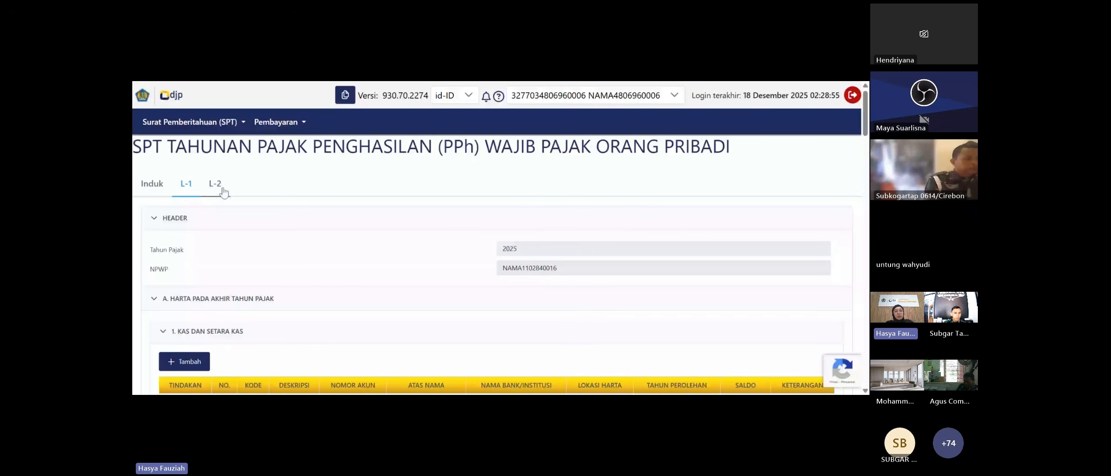
- Open attachment L-2 and review the five PT. XYZ final-tax entries and section B totalling 0
{"action": "left_click", "coordinate": [215, 184]}
{"action": "scroll", "coordinate": [285, 174], "scroll_direction": "down", "scroll_amount": 2}
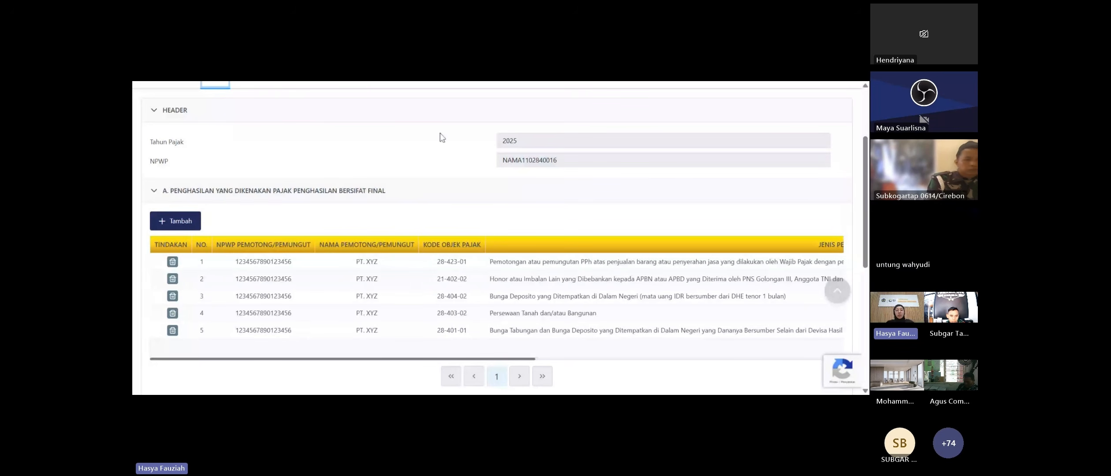
{"action": "scroll", "coordinate": [442, 138], "scroll_direction": "down", "scroll_amount": 1}
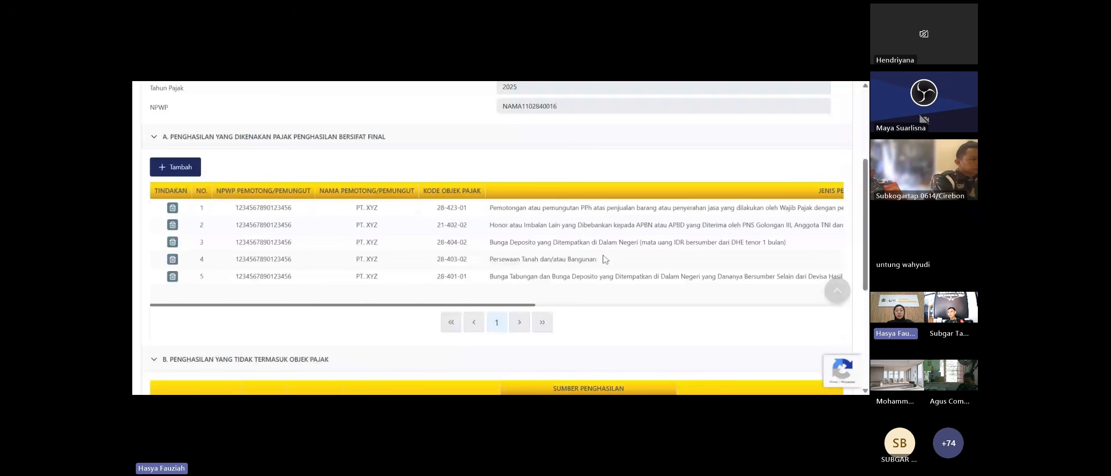
{"action": "left_click_drag", "start_coordinate": [463, 305], "coordinate": [480, 305]}
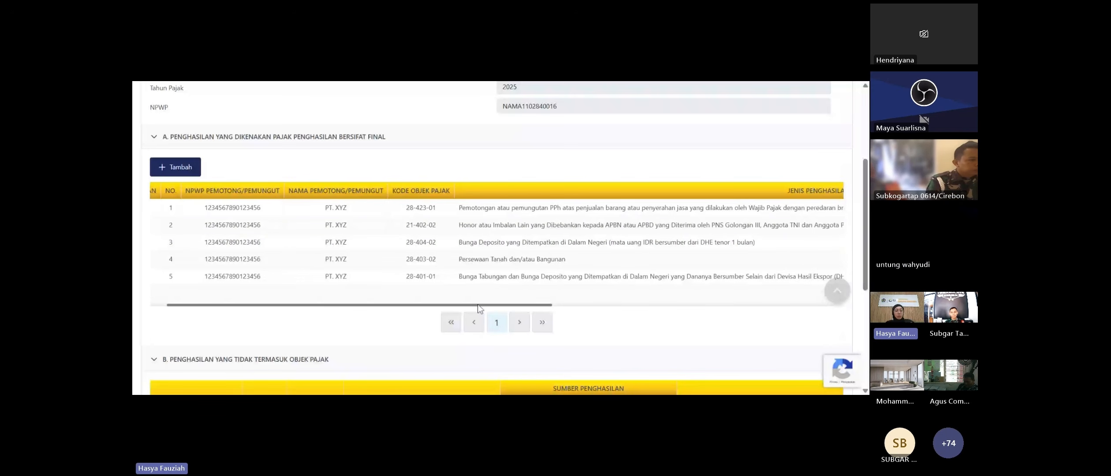
{"action": "left_click_drag", "start_coordinate": [478, 305], "coordinate": [426, 291]}
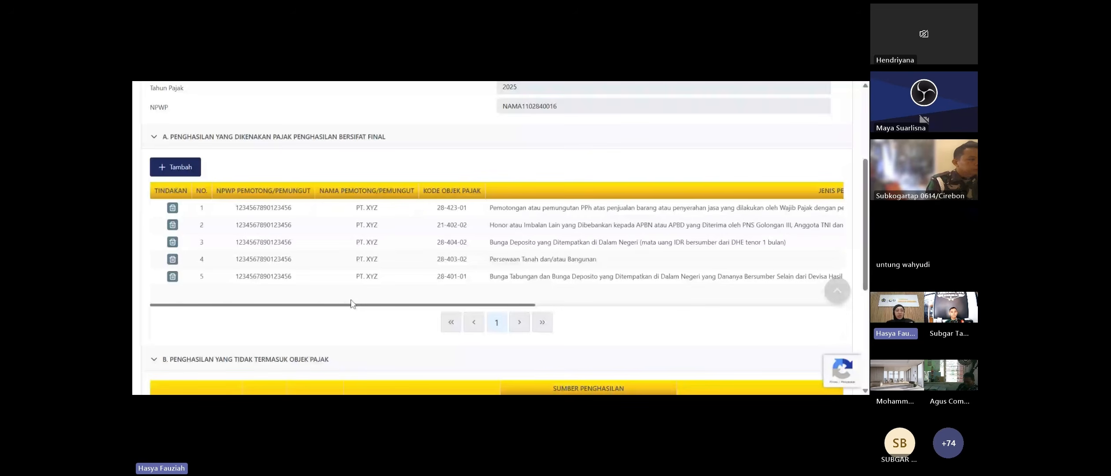
{"action": "scroll", "coordinate": [332, 215], "scroll_direction": "down", "scroll_amount": 3}
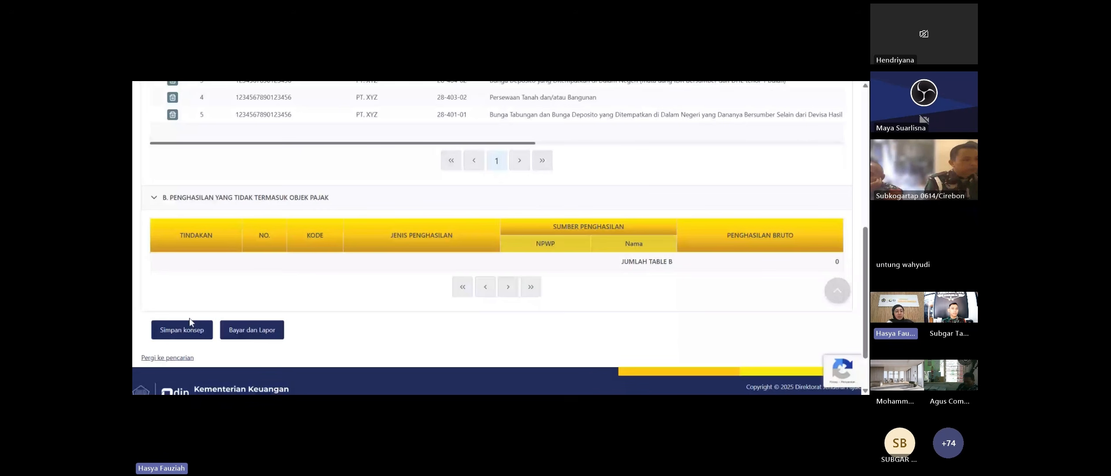
- Save the return with its L-2 entries as a draft until 'SPT berhasil disimpan' appears
{"action": "left_click", "coordinate": [192, 331]}
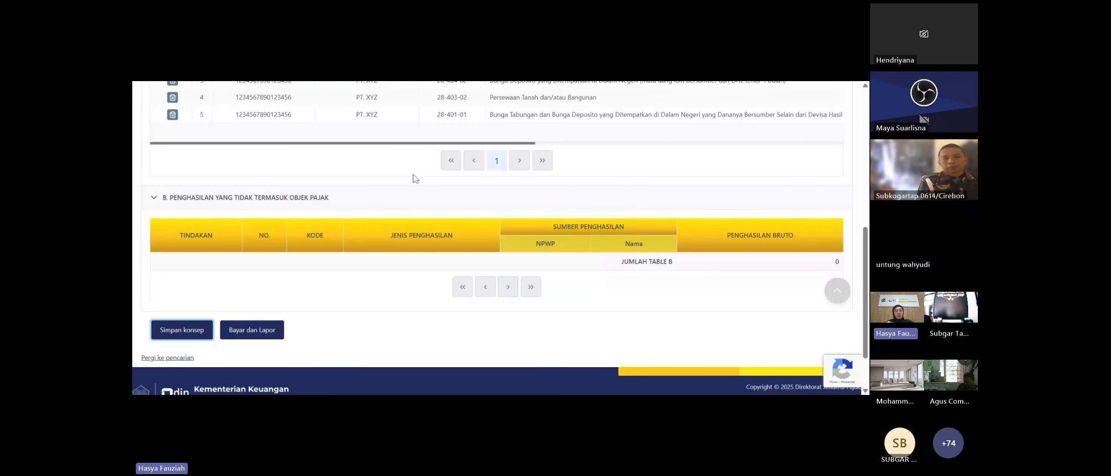
{"action": "left_click", "coordinate": [181, 342]}
{"action": "left_click", "coordinate": [183, 338]}
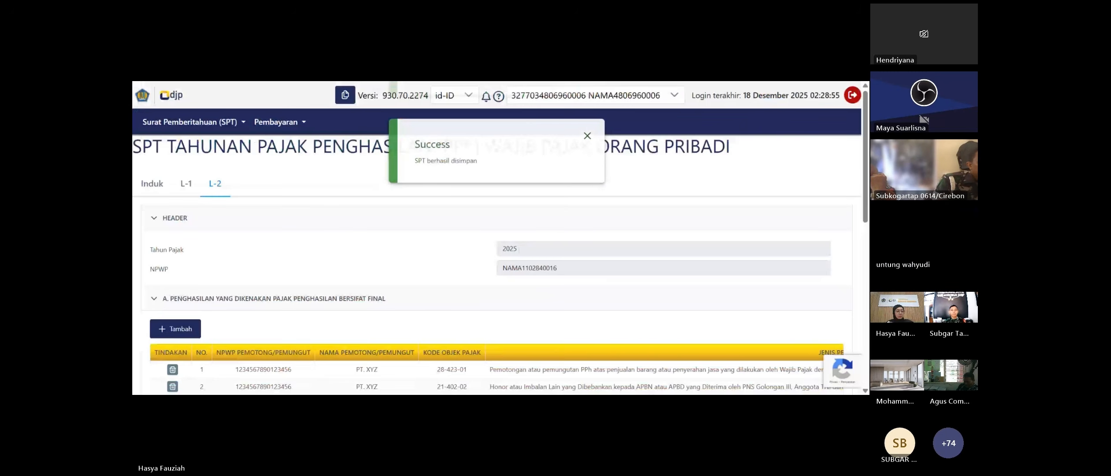
- Review the Induk form down to section K: 21.735.000 due, 21.000.000 credited, 735.000 underpaid
{"action": "left_click", "coordinate": [151, 182]}
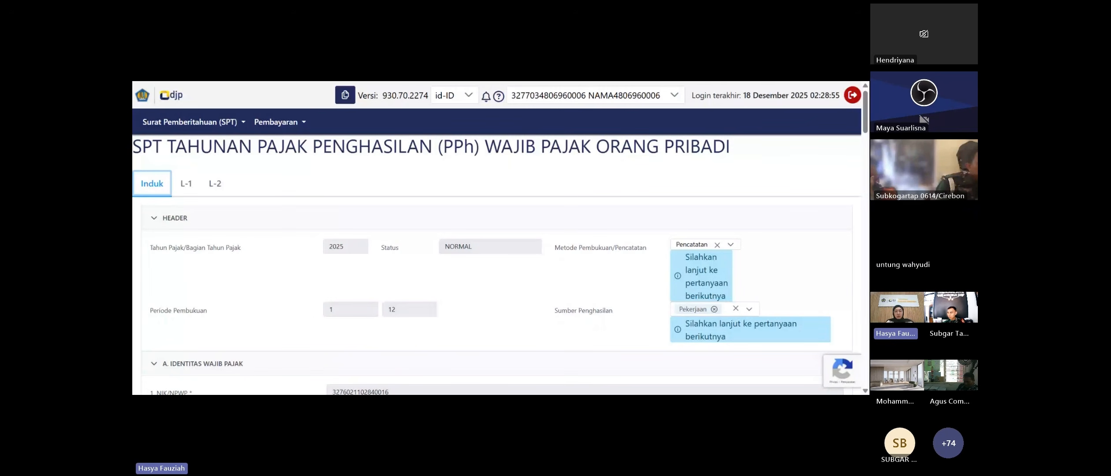
{"action": "scroll", "coordinate": [409, 215], "scroll_direction": "down", "scroll_amount": 1}
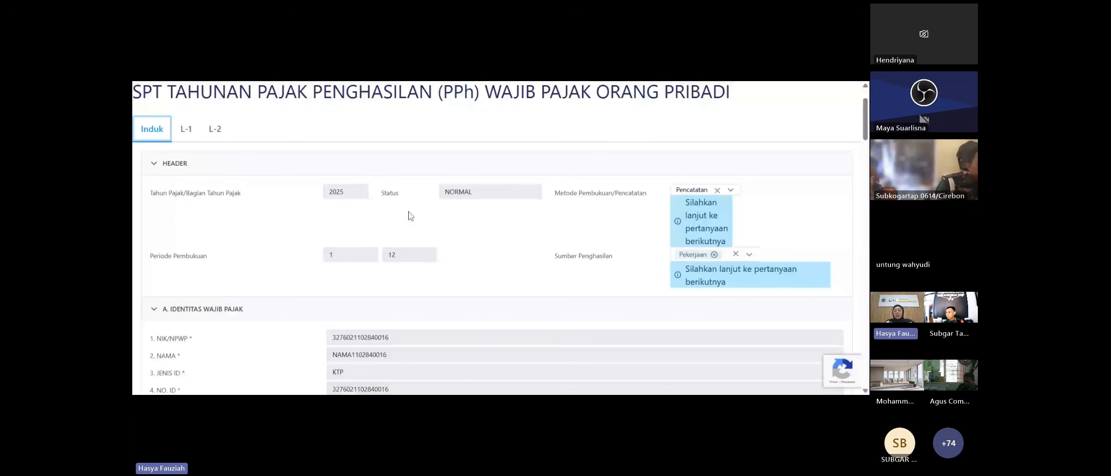
{"action": "scroll", "coordinate": [410, 215], "scroll_direction": "down", "scroll_amount": 5}
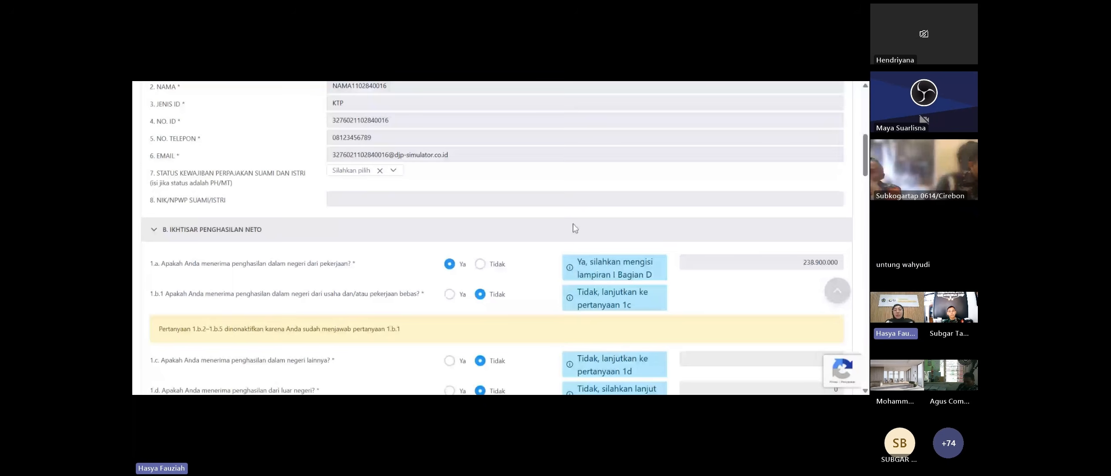
{"action": "scroll", "coordinate": [573, 224], "scroll_direction": "down", "scroll_amount": 1}
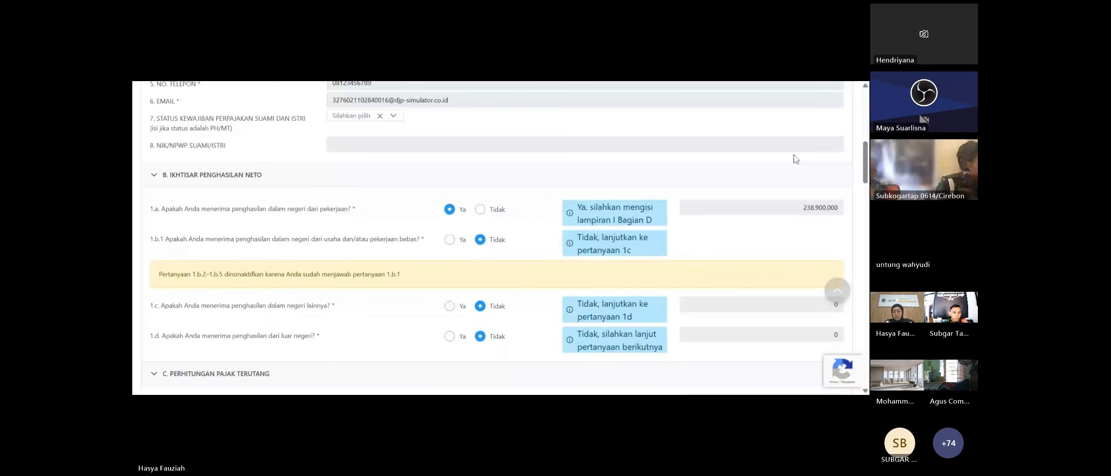
{"action": "scroll", "coordinate": [799, 147], "scroll_direction": "down", "scroll_amount": 10}
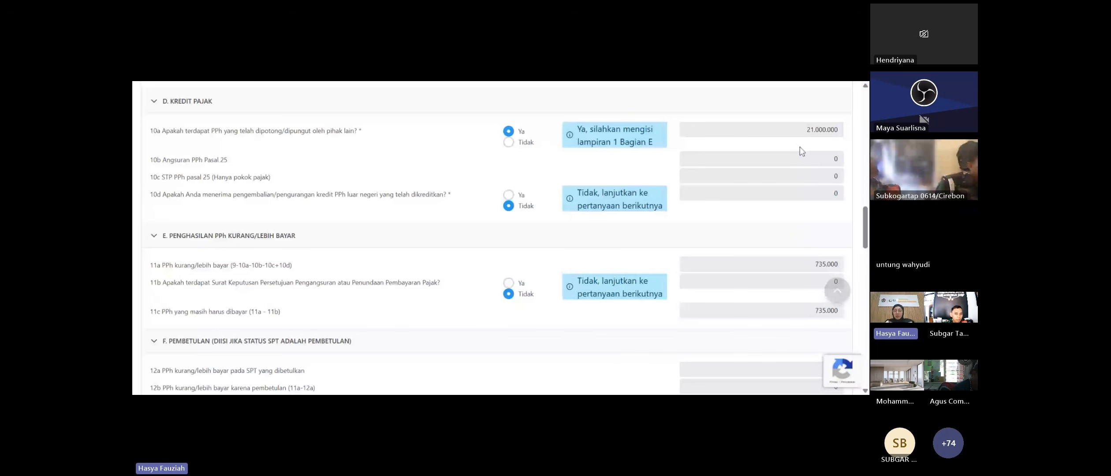
{"action": "scroll", "coordinate": [800, 147], "scroll_direction": "down", "scroll_amount": 1}
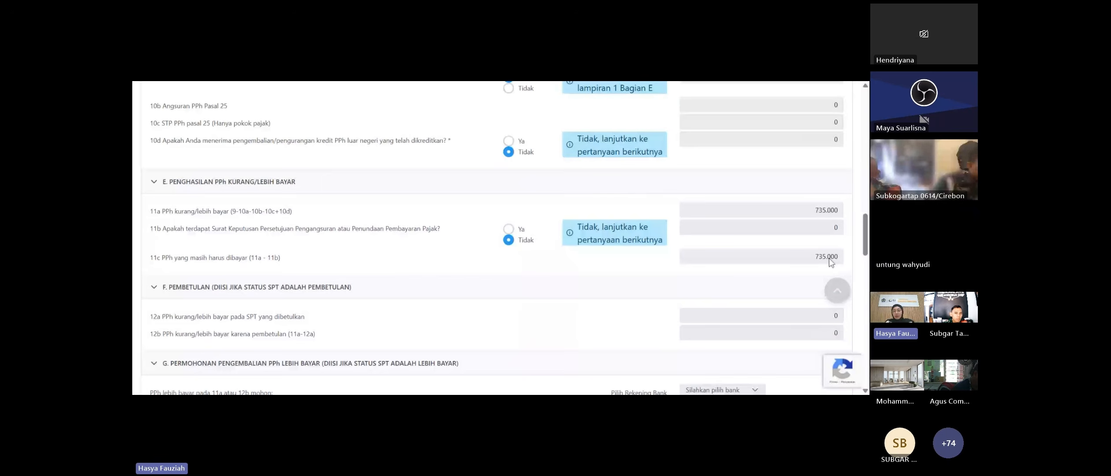
{"action": "scroll", "coordinate": [828, 263], "scroll_direction": "down", "scroll_amount": 1}
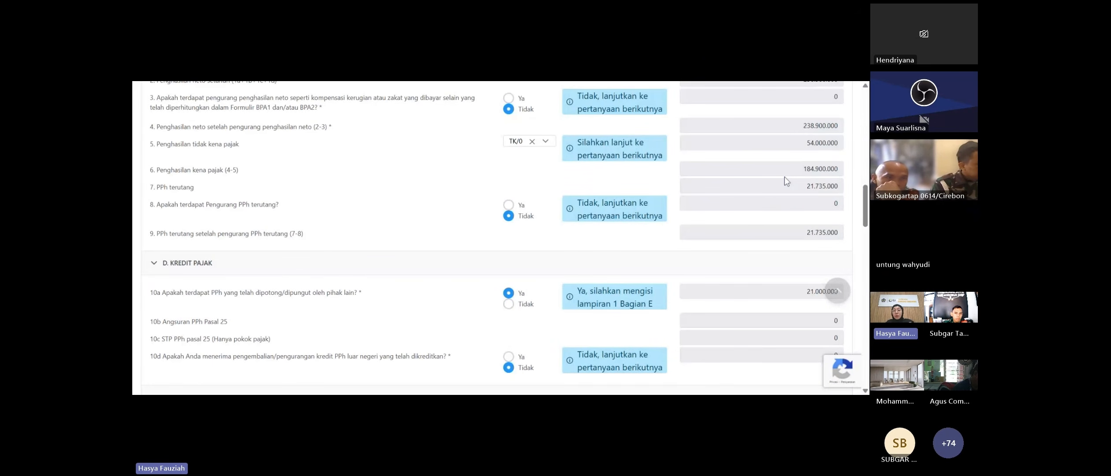
{"action": "scroll", "coordinate": [785, 176], "scroll_direction": "down", "scroll_amount": 1}
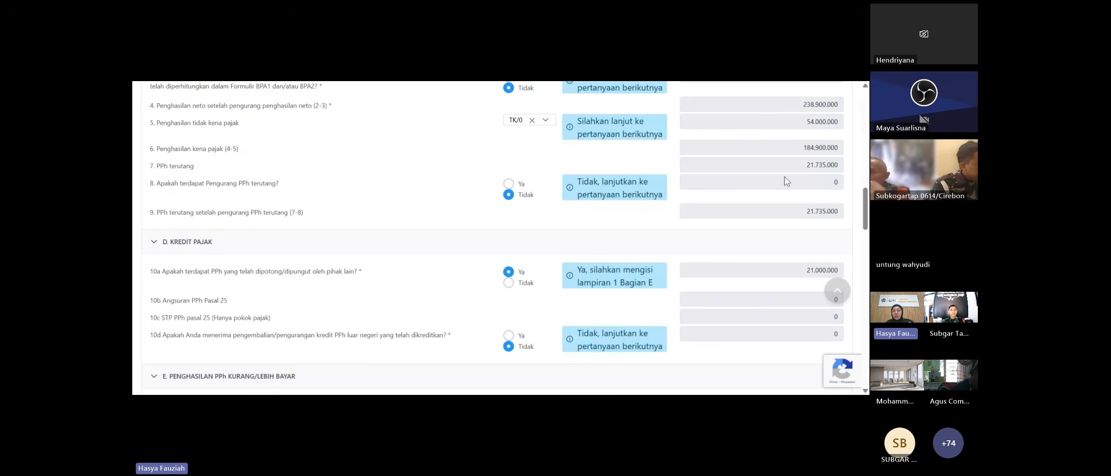
{"action": "scroll", "coordinate": [785, 177], "scroll_direction": "down", "scroll_amount": 5}
{"action": "left_click_drag", "start_coordinate": [814, 157], "coordinate": [845, 158]}
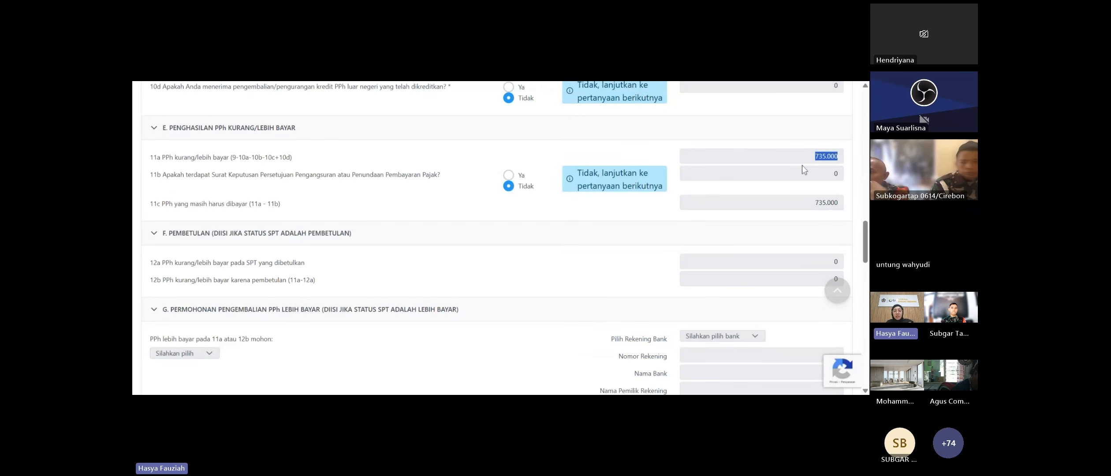
{"action": "scroll", "coordinate": [618, 214], "scroll_direction": "down", "scroll_amount": 5}
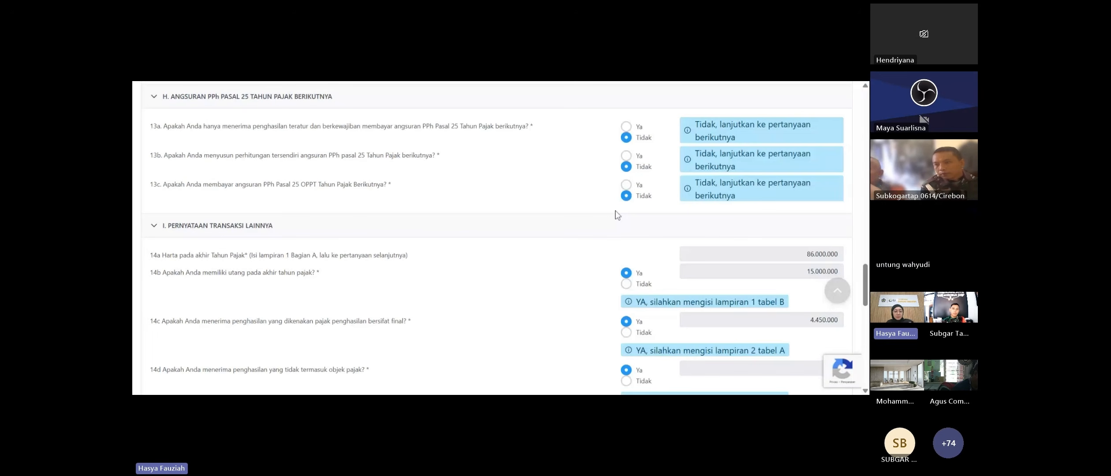
{"action": "scroll", "coordinate": [617, 215], "scroll_direction": "down", "scroll_amount": 12}
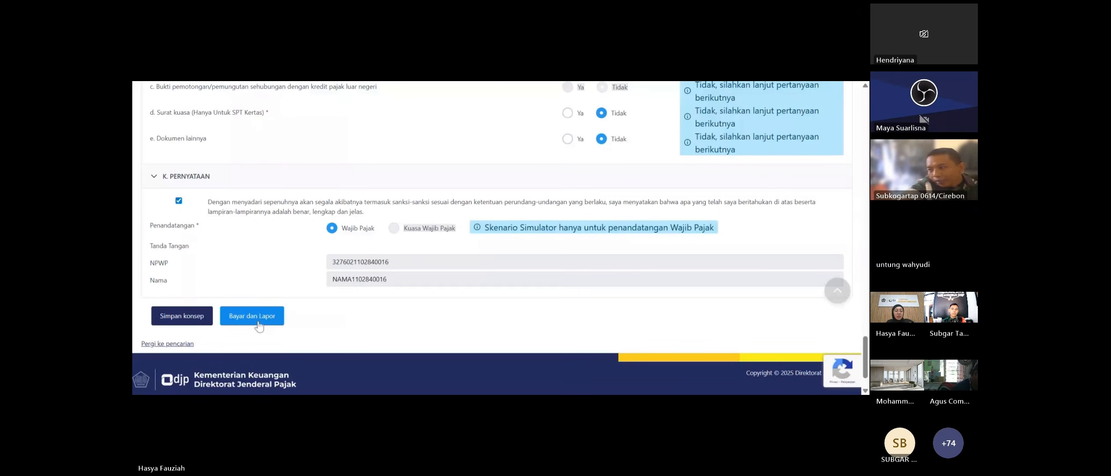
- Start Bayar dan Lapor, answer the tax deposit prompt, then close the signing dialog unsigned
{"action": "left_click", "coordinate": [261, 326]}
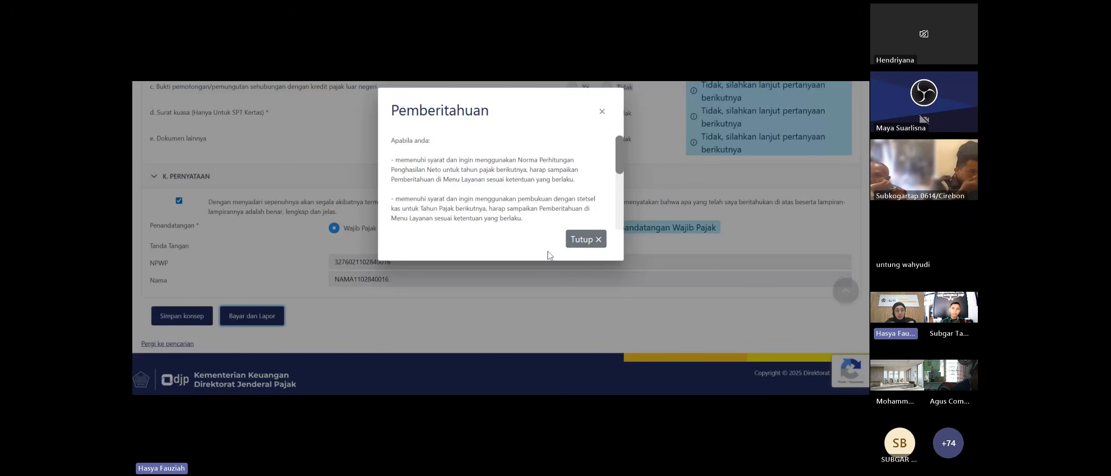
{"action": "left_click", "coordinate": [606, 241]}
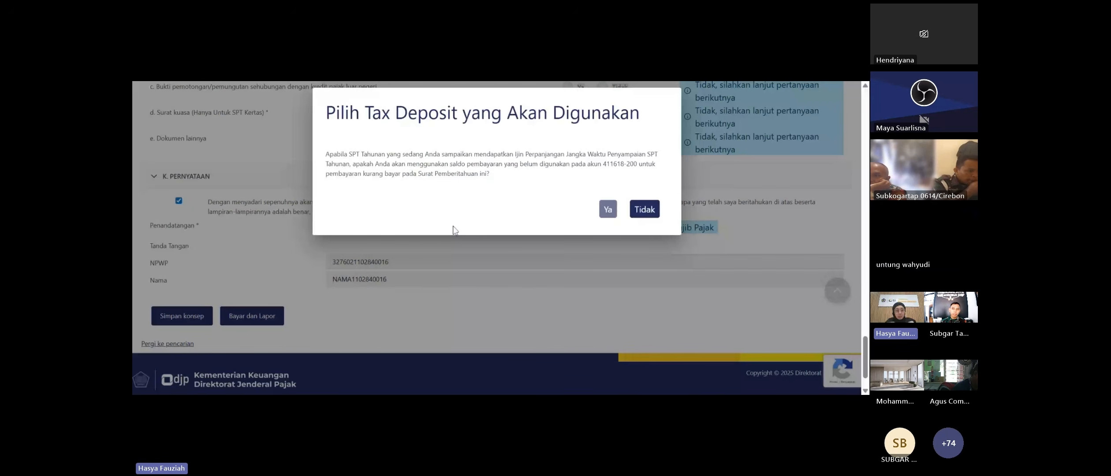
{"action": "left_click", "coordinate": [635, 211]}
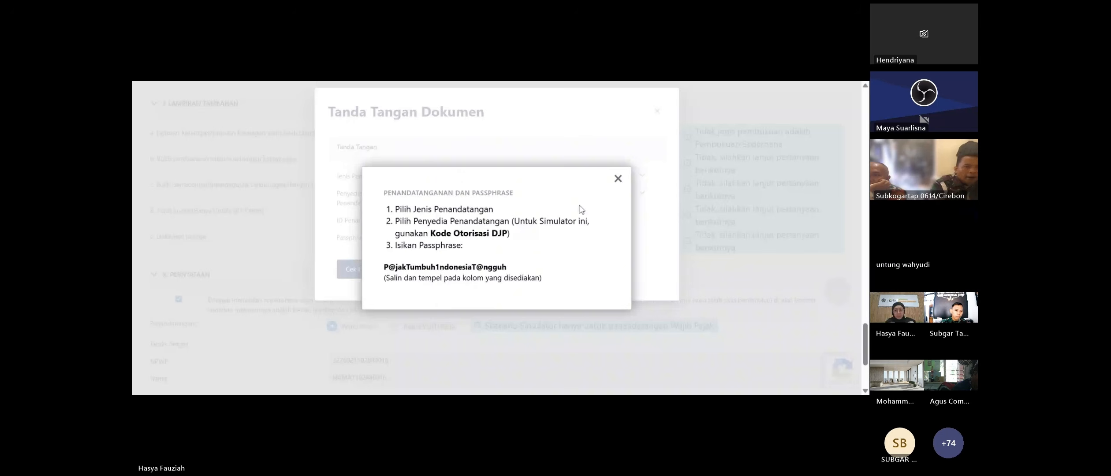
{"action": "left_click", "coordinate": [634, 191]}
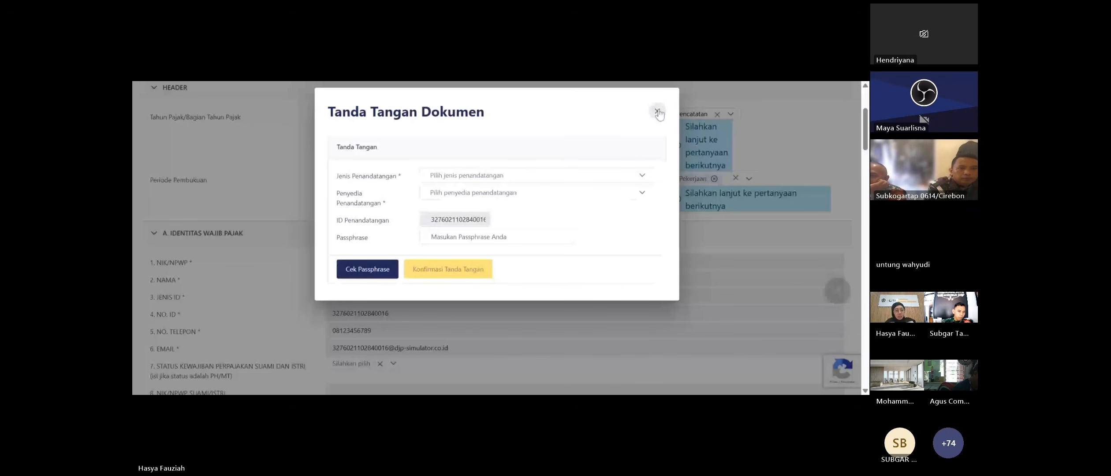
{"action": "left_click", "coordinate": [658, 112]}
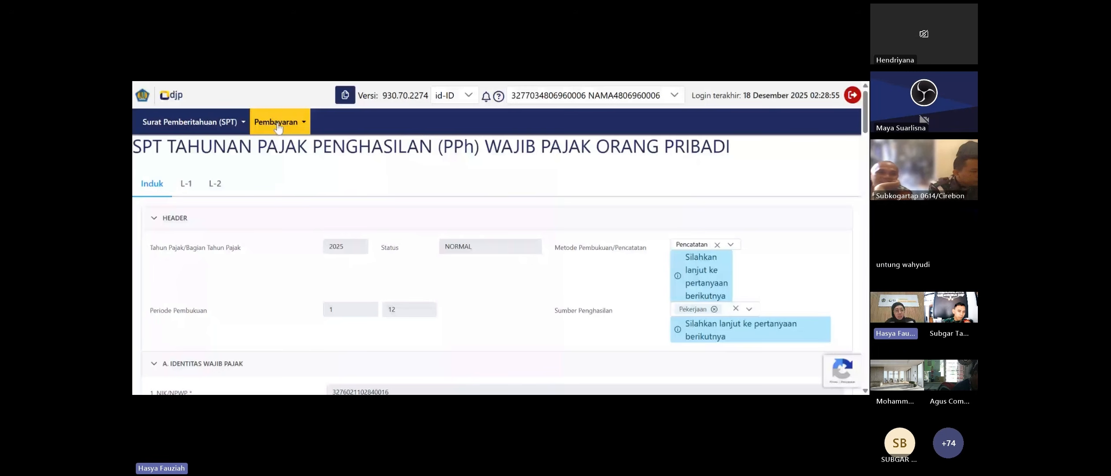
- Open the Pembayaran options and scroll down through the return form
{"action": "left_click", "coordinate": [278, 121]}
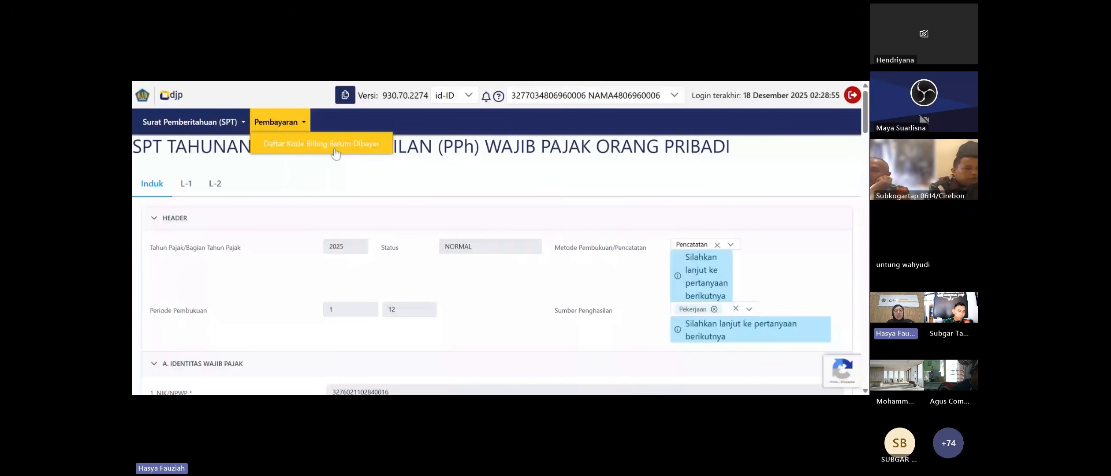
{"action": "scroll", "coordinate": [456, 174], "scroll_direction": "down", "scroll_amount": 15}
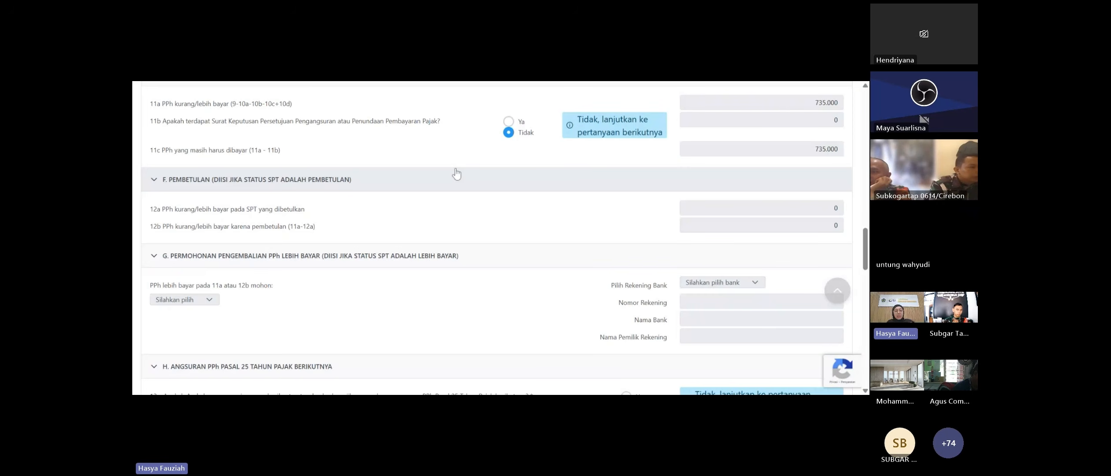
{"action": "scroll", "coordinate": [456, 174], "scroll_direction": "down", "scroll_amount": 10}
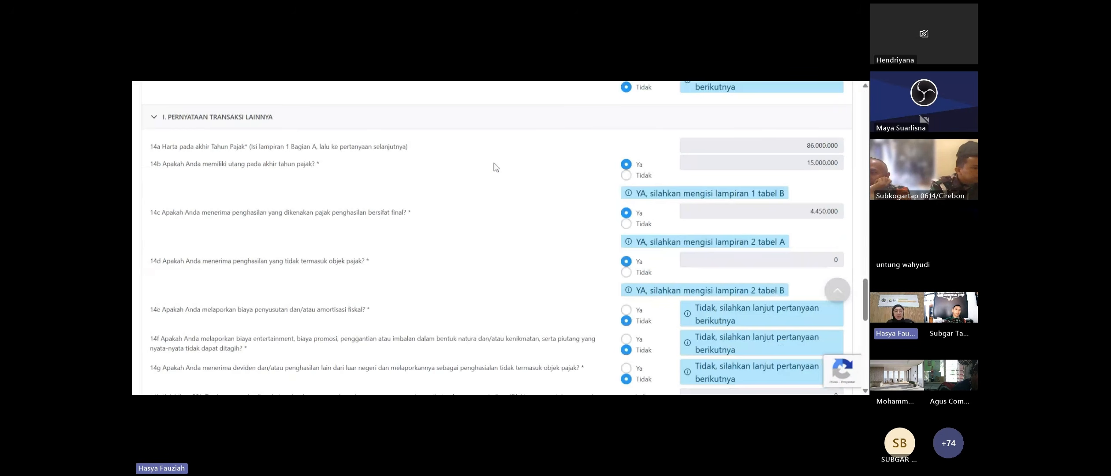
{"action": "scroll", "coordinate": [491, 166], "scroll_direction": "down", "scroll_amount": 10}
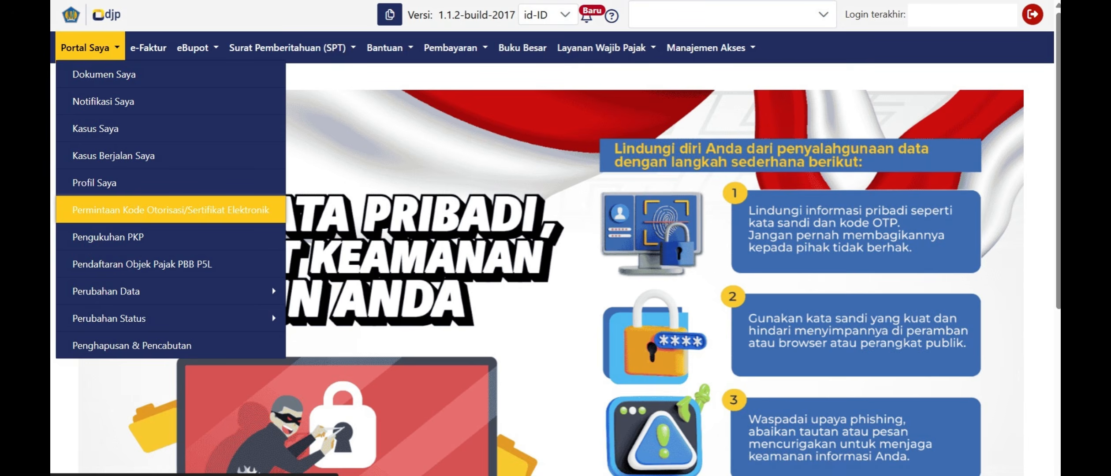
- Open Permintaan Kode Otorisasi/Sertifikat Elektronik from the Portal Saya menu
{"action": "left_click", "coordinate": [171, 209]}
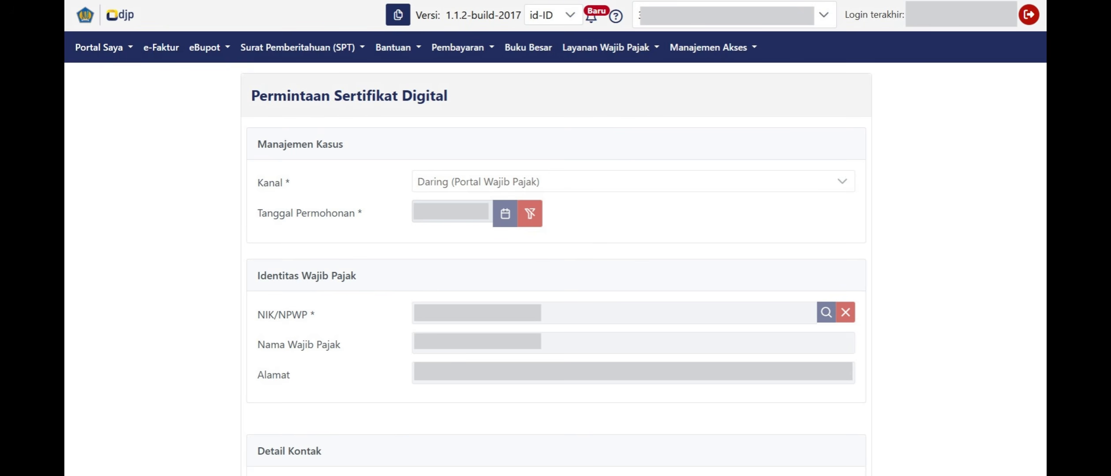
- Scroll down to the Rincian Sertifikat section with the Kode Otorisasi DJP certificate type
{"action": "scroll", "coordinate": [362, 322], "scroll_direction": "down", "scroll_amount": 10}
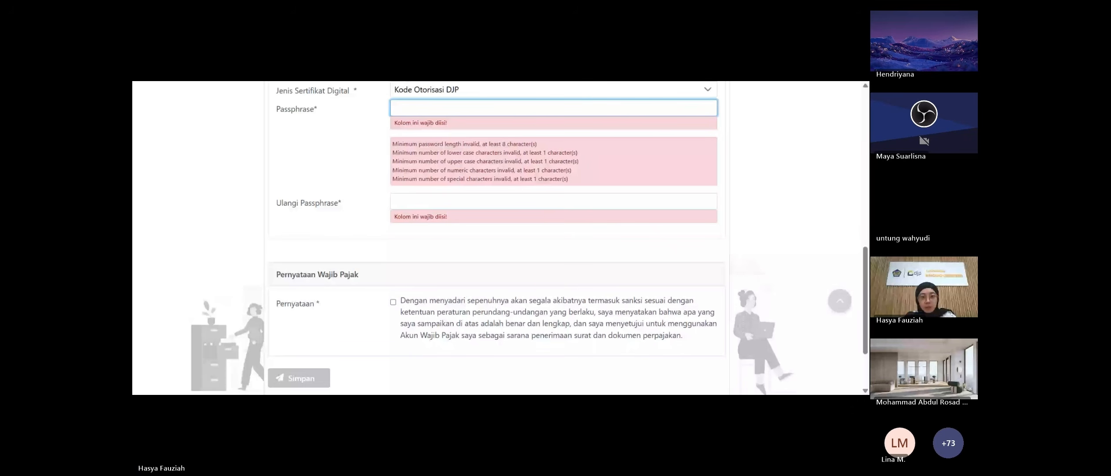
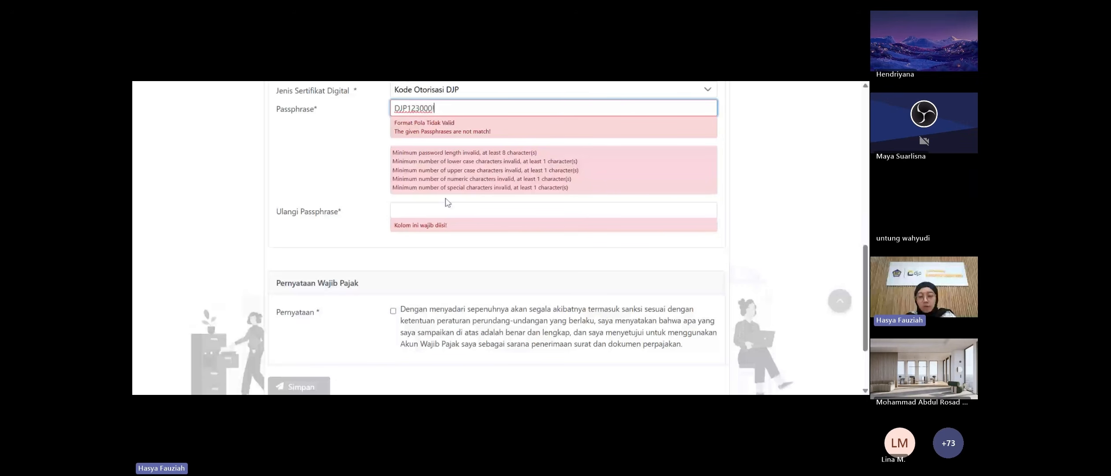
- Enter the chosen passphrase in both Passphrase and Ulangi Passphrase fields
{"action": "left_click", "coordinate": [445, 208]}
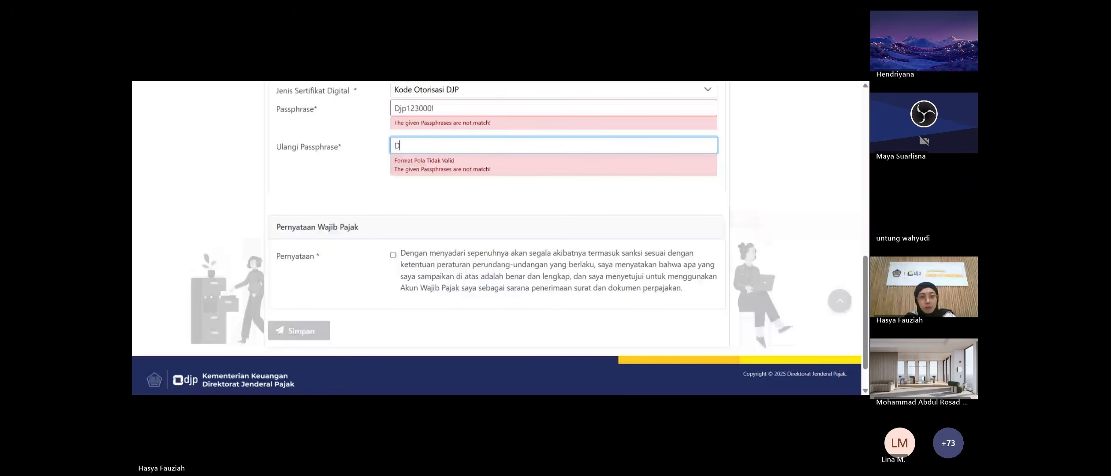
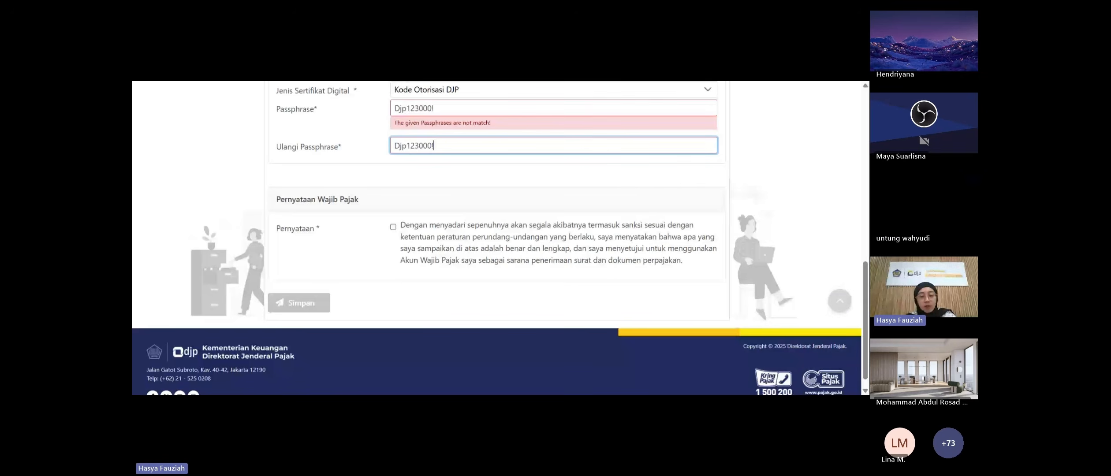
{"action": "key", "text": "Tab"}
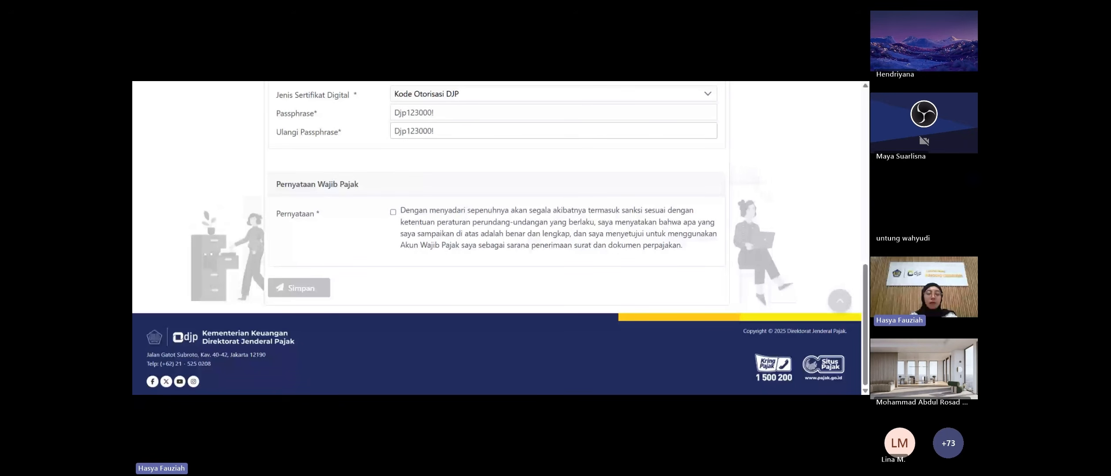
- Tick the Pernyataan declaration, fix the passphrase's uppercase letters, and submit with Simpan
{"action": "left_click", "coordinate": [393, 212]}
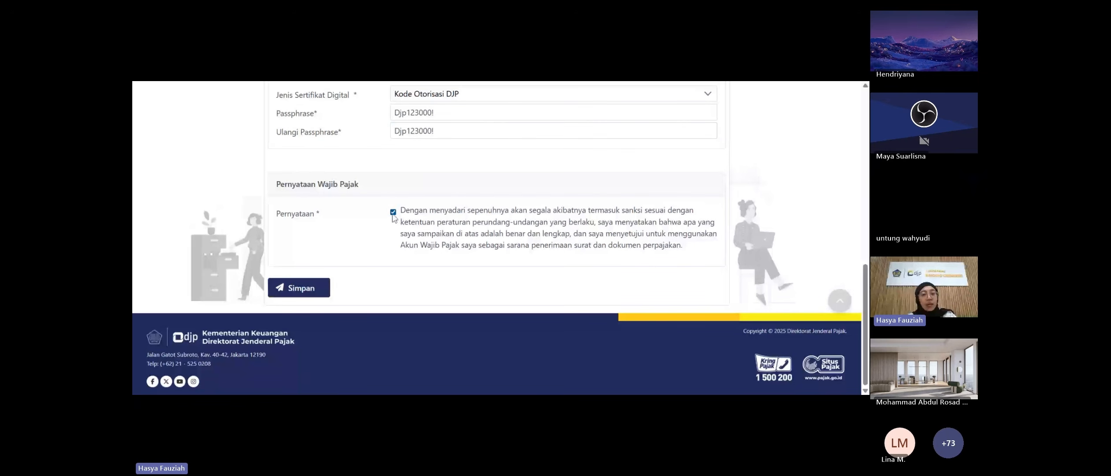
{"action": "left_click", "coordinate": [403, 128]}
{"action": "left_click_drag", "start_coordinate": [399, 112], "coordinate": [406, 113]}
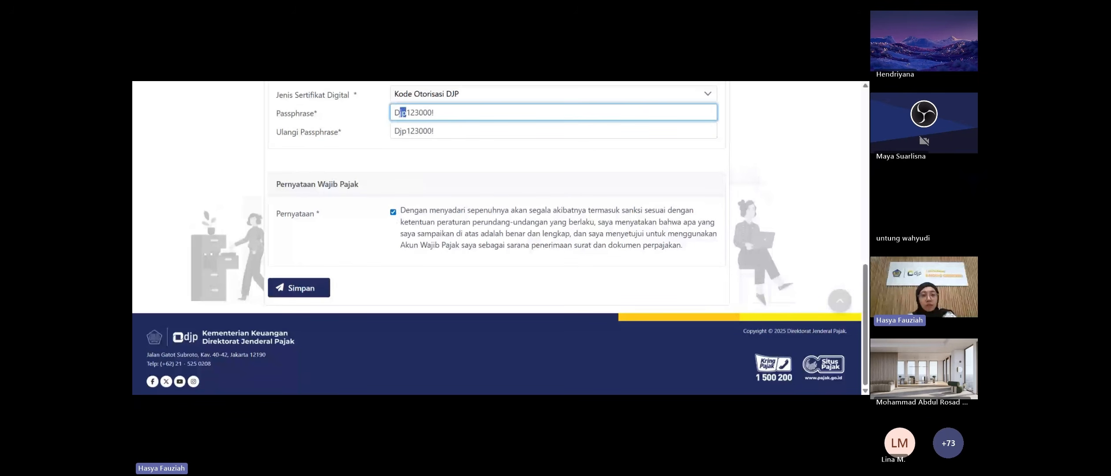
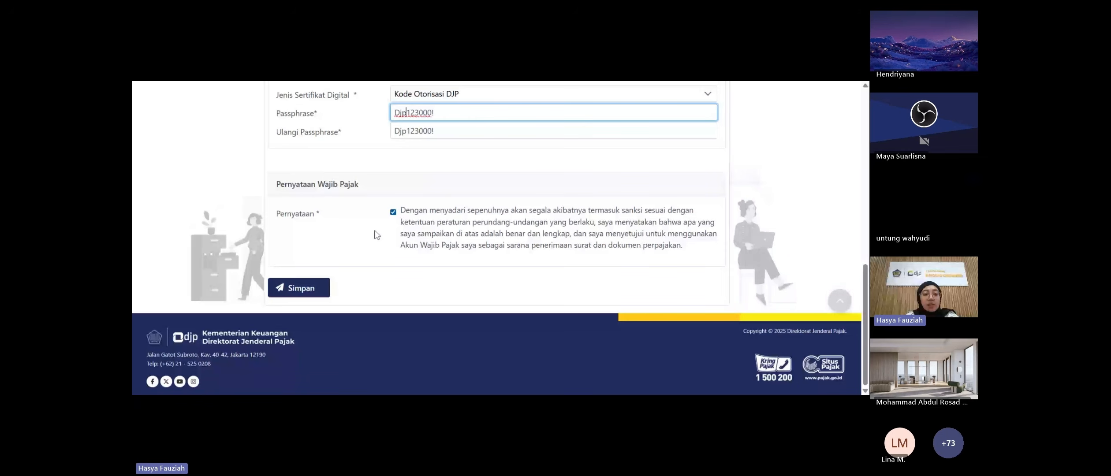
{"action": "left_click", "coordinate": [299, 288]}
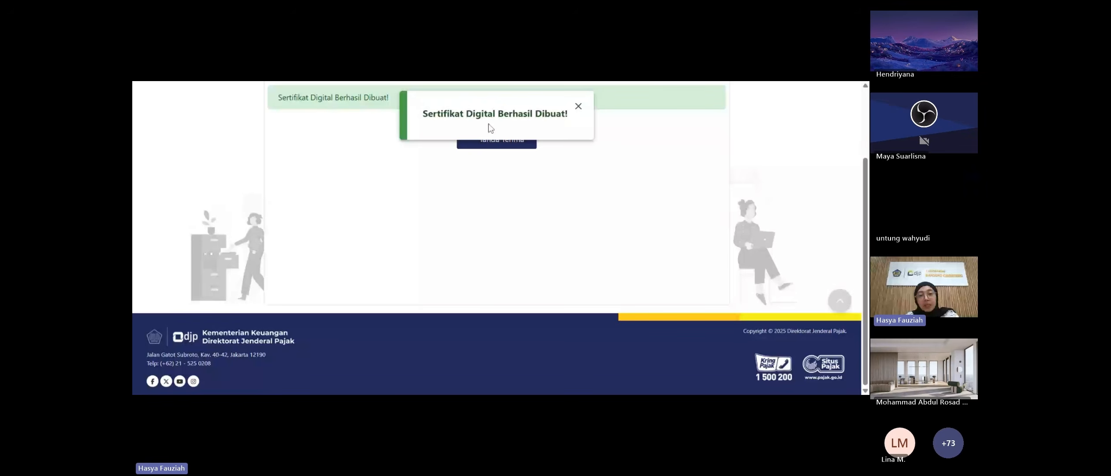
- Scroll past the Sertifikat Digital Berhasil Dibuat confirmation and open the Portal Saya menu
{"action": "scroll", "coordinate": [460, 209], "scroll_direction": "up", "scroll_amount": 1}
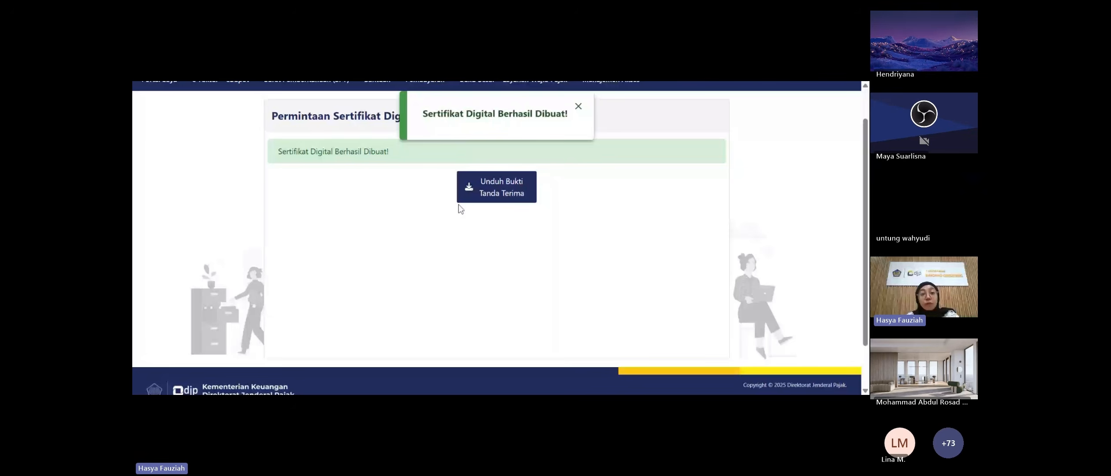
{"action": "scroll", "coordinate": [460, 208], "scroll_direction": "down", "scroll_amount": 1}
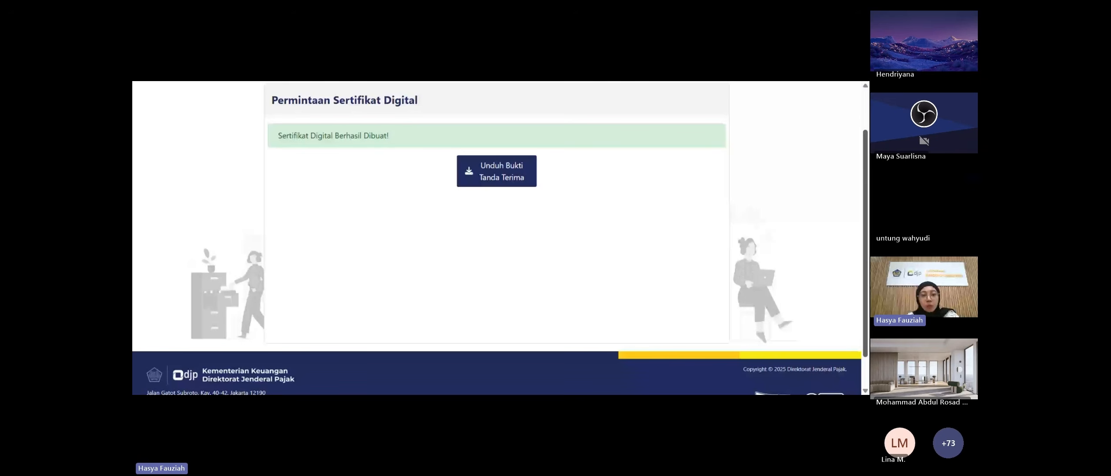
{"action": "scroll", "coordinate": [172, 116], "scroll_direction": "up", "scroll_amount": 1}
{"action": "left_click", "coordinate": [167, 101]}
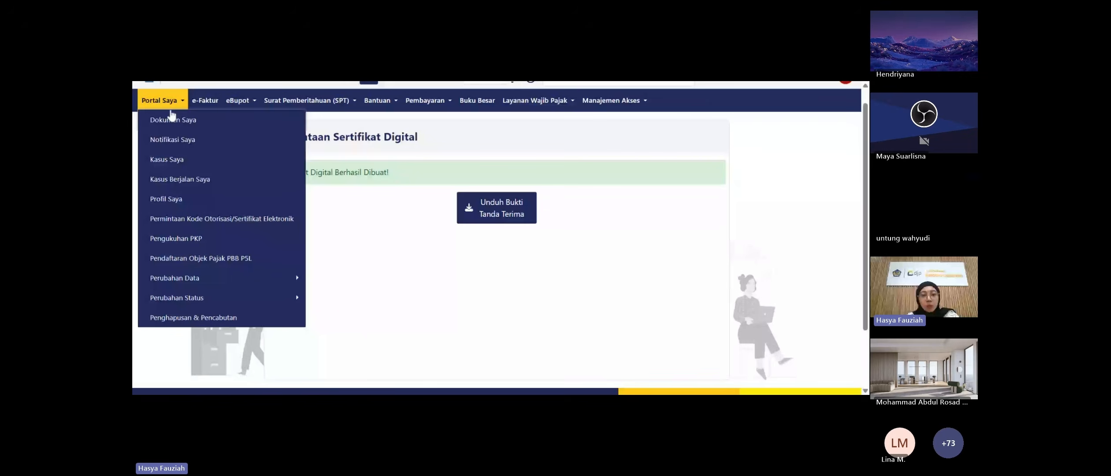